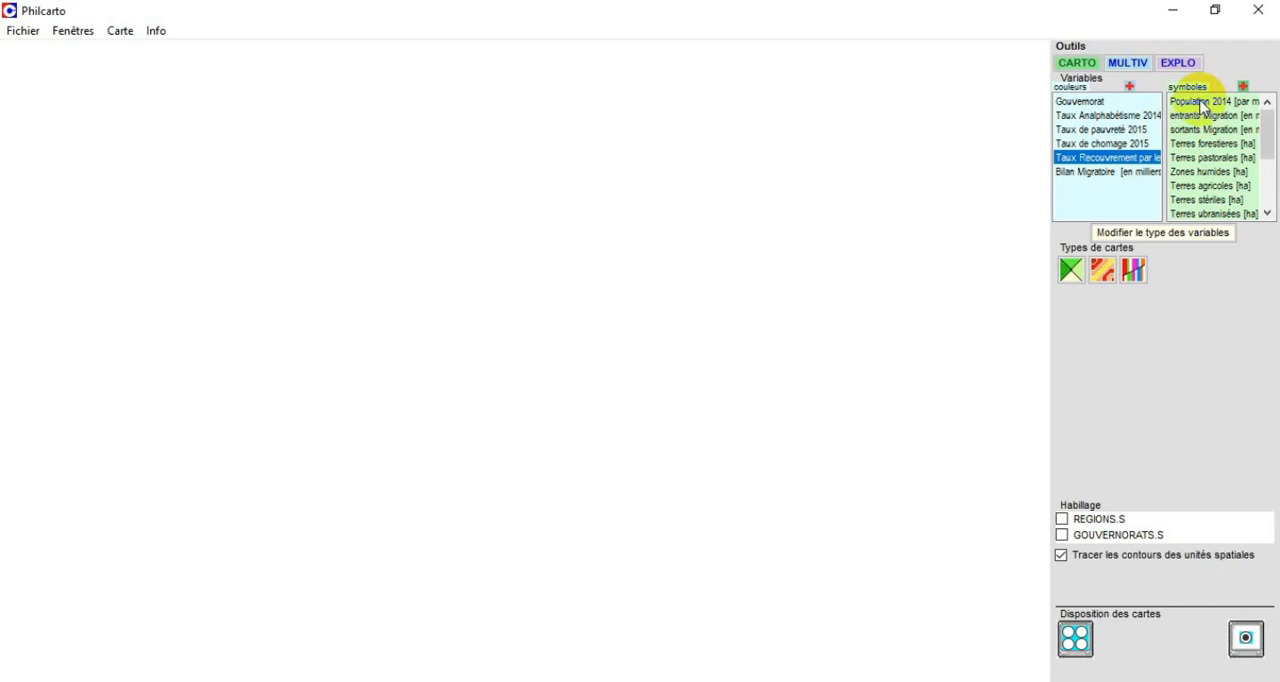
Create a proportional circles map of the Population 2014 [par milliers] variable.
{"action": "left_click", "coordinate": [1203, 103]}
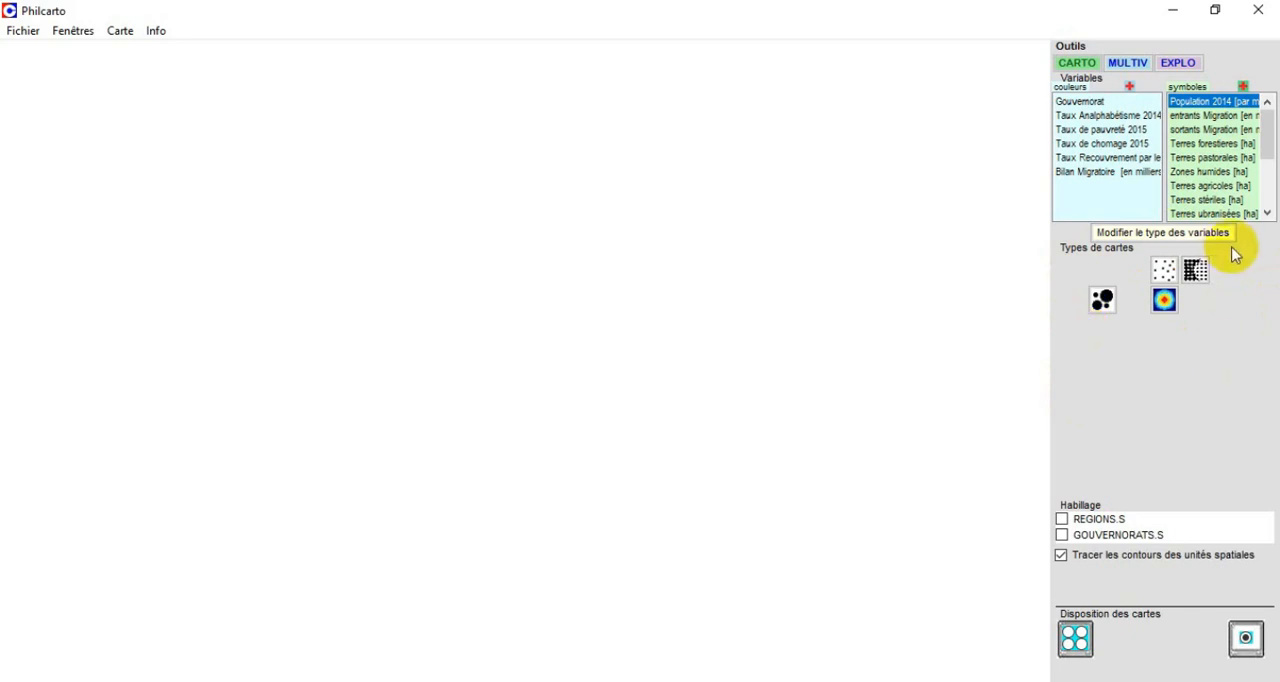
{"action": "left_click", "coordinate": [1166, 272]}
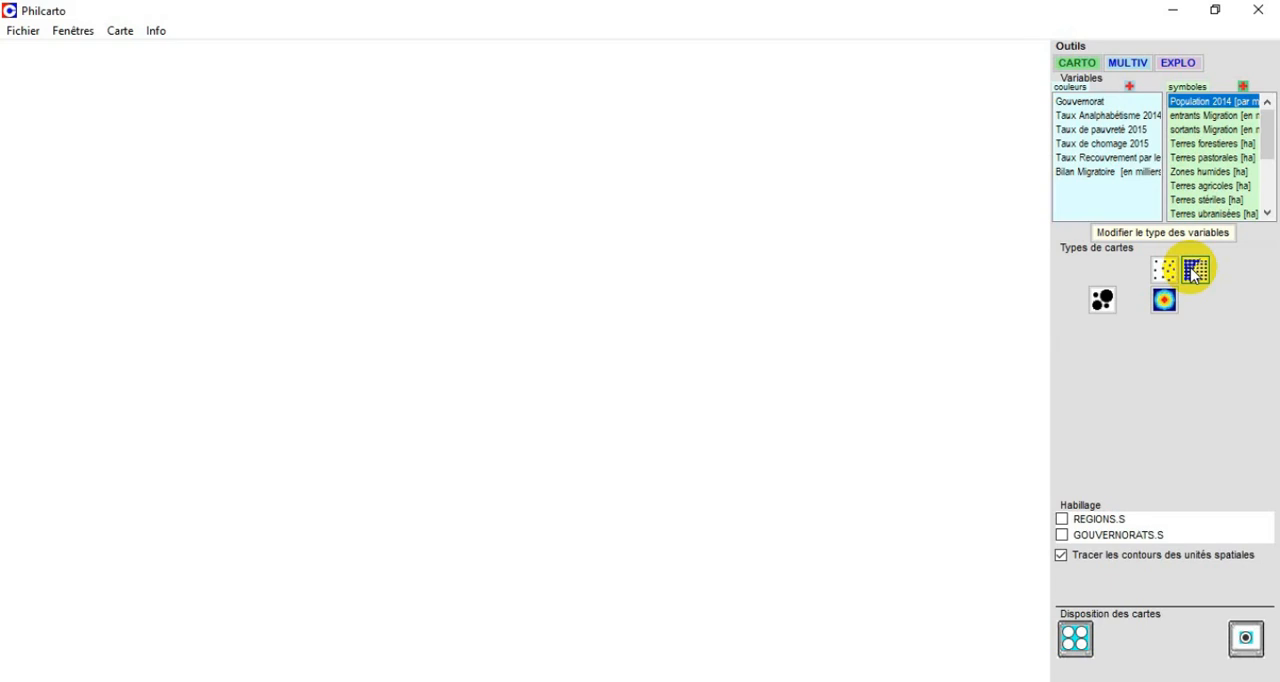
{"action": "left_click", "coordinate": [1103, 302]}
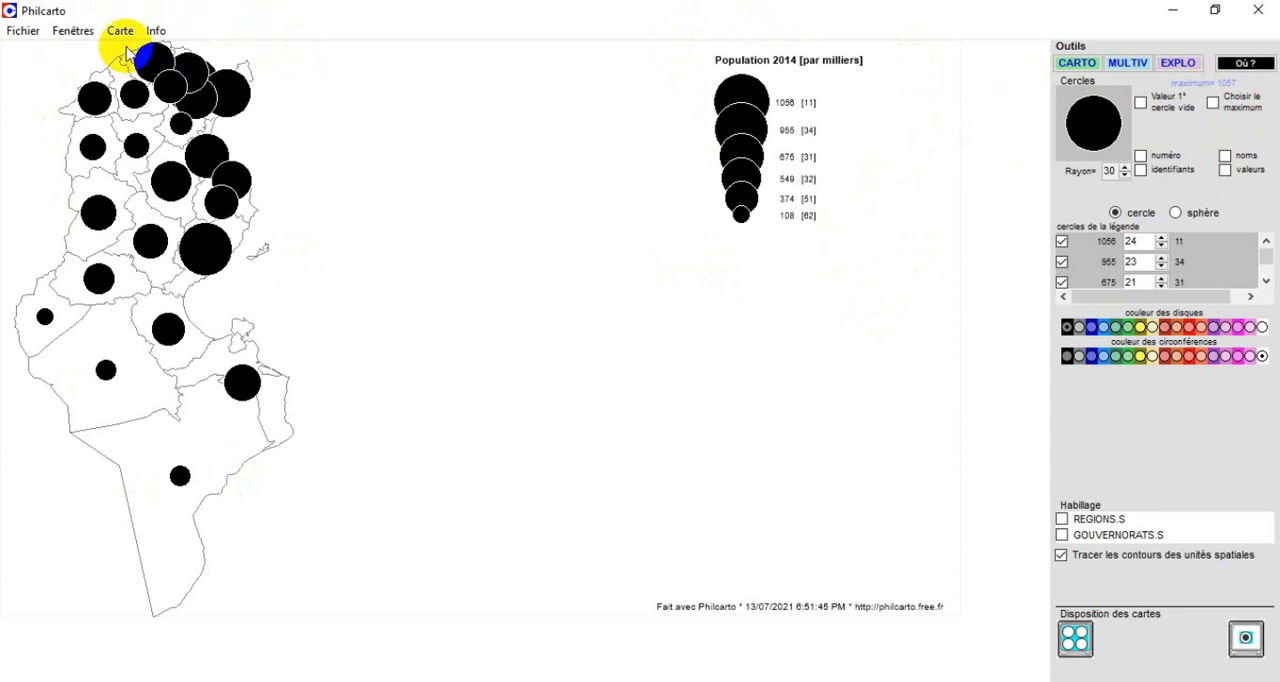
Adjust the radius of the proportional circles to 19.
{"action": "left_click", "coordinate": [1125, 175]}
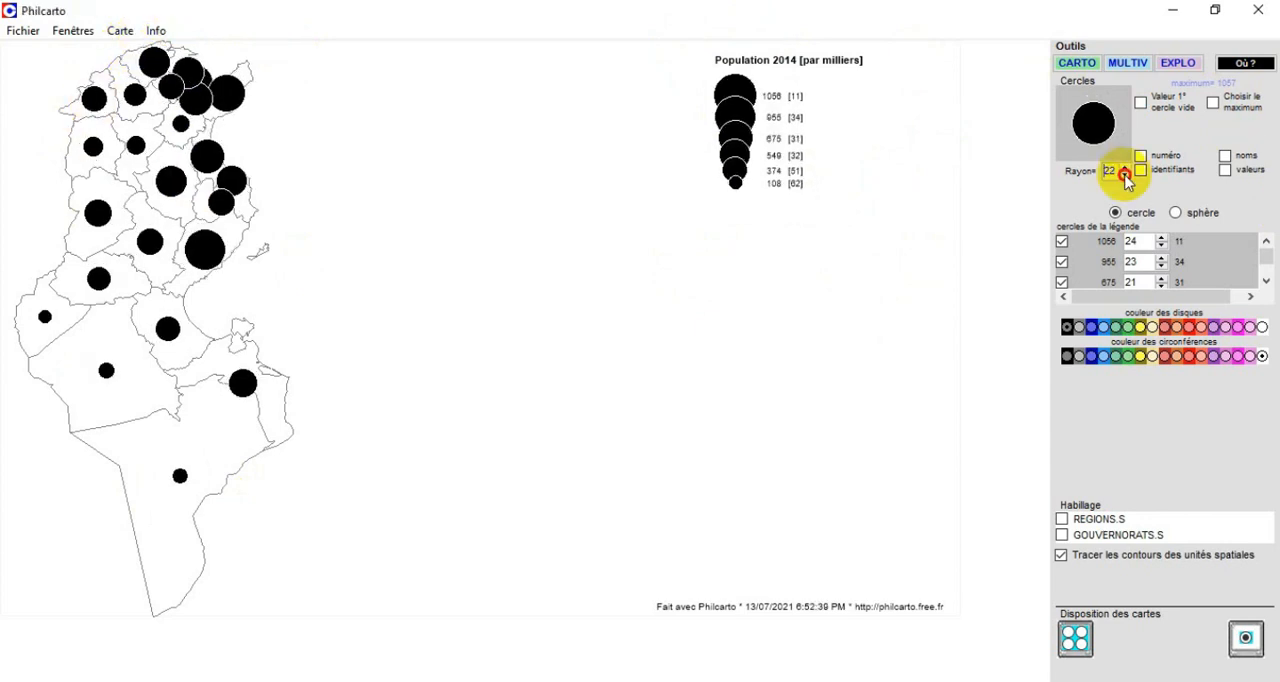
{"action": "left_click", "coordinate": [1125, 175]}
{"action": "left_click", "coordinate": [1125, 175]}
{"action": "left_click", "coordinate": [1125, 175]}
{"action": "left_click", "coordinate": [1125, 175]}
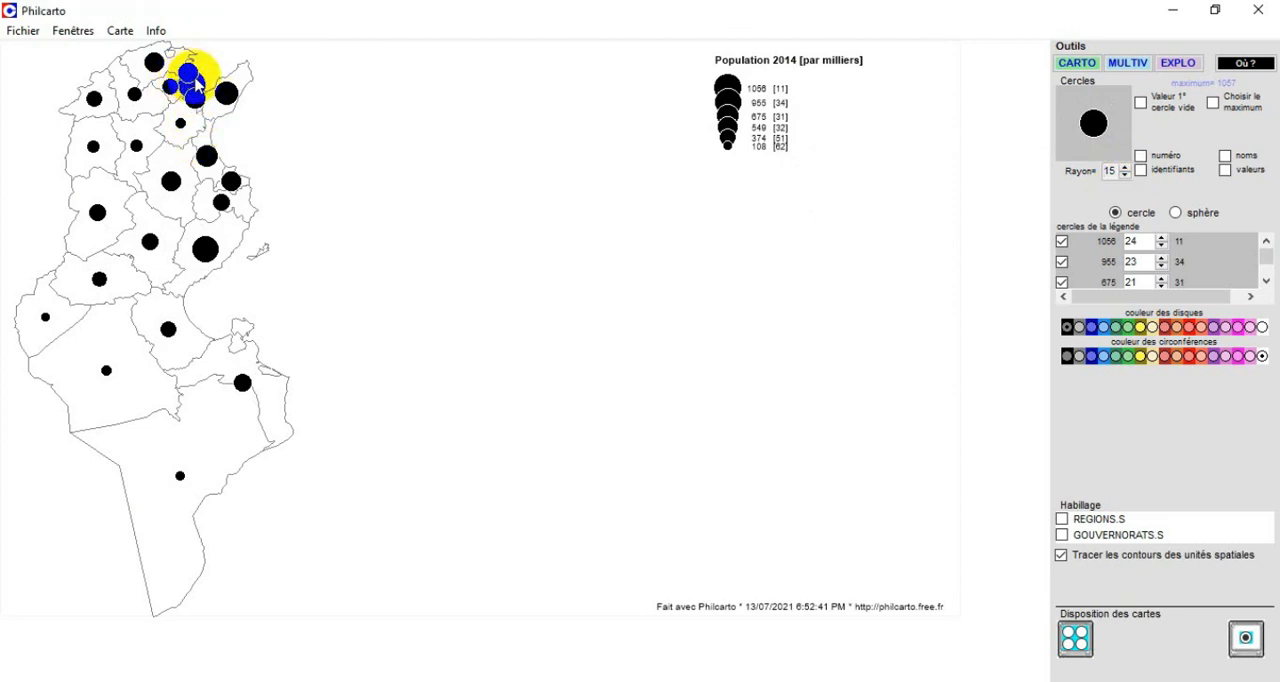
{"action": "left_click", "coordinate": [1126, 175]}
{"action": "left_click", "coordinate": [1126, 175]}
{"action": "left_click", "coordinate": [1126, 175]}
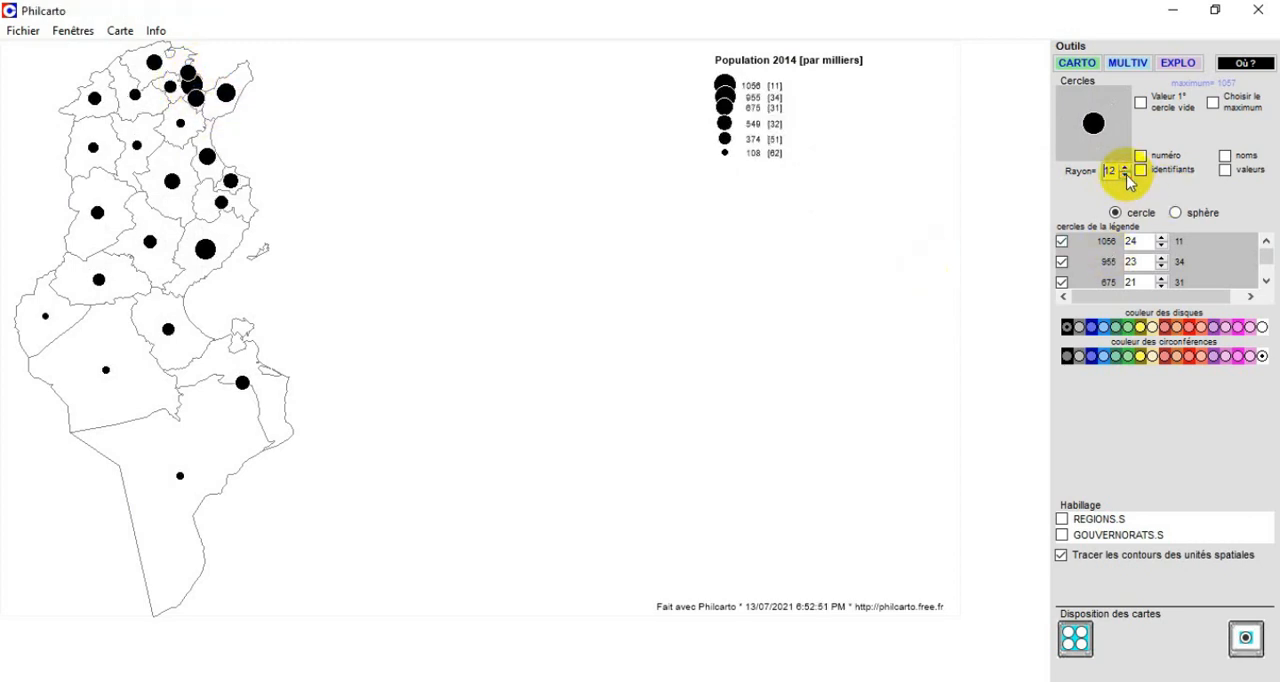
{"action": "left_click", "coordinate": [1125, 169]}
{"action": "left_click", "coordinate": [1125, 169]}
{"action": "left_click", "coordinate": [1125, 169]}
{"action": "left_click", "coordinate": [1125, 169]}
{"action": "left_click", "coordinate": [1125, 169]}
{"action": "left_click", "coordinate": [1125, 169]}
{"action": "left_click", "coordinate": [1125, 169]}
{"action": "left_click", "coordinate": [1125, 169]}
{"action": "left_click", "coordinate": [1125, 169]}
{"action": "left_click", "coordinate": [1125, 169]}
{"action": "left_click", "coordinate": [1125, 169]}
{"action": "left_click", "coordinate": [1125, 169]}
{"action": "left_click", "coordinate": [1125, 176]}
{"action": "left_click", "coordinate": [1125, 176]}
{"action": "left_click", "coordinate": [1125, 176]}
{"action": "left_click", "coordinate": [1125, 176]}
{"action": "left_click", "coordinate": [1125, 176]}
{"action": "left_click", "coordinate": [1125, 176]}
{"action": "left_click", "coordinate": [1125, 176]}
{"action": "left_click", "coordinate": [1125, 176]}
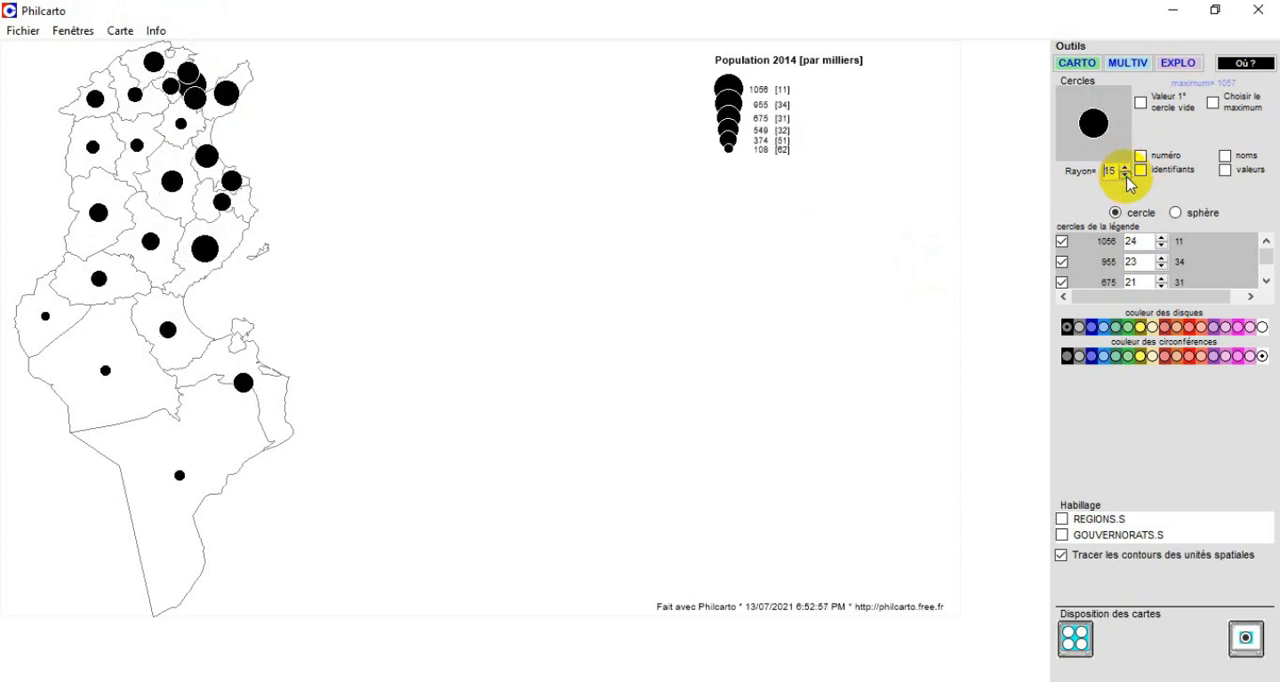
{"action": "left_click", "coordinate": [1125, 167]}
{"action": "left_click", "coordinate": [1125, 167]}
{"action": "left_click", "coordinate": [1125, 167]}
{"action": "left_click", "coordinate": [1125, 167]}
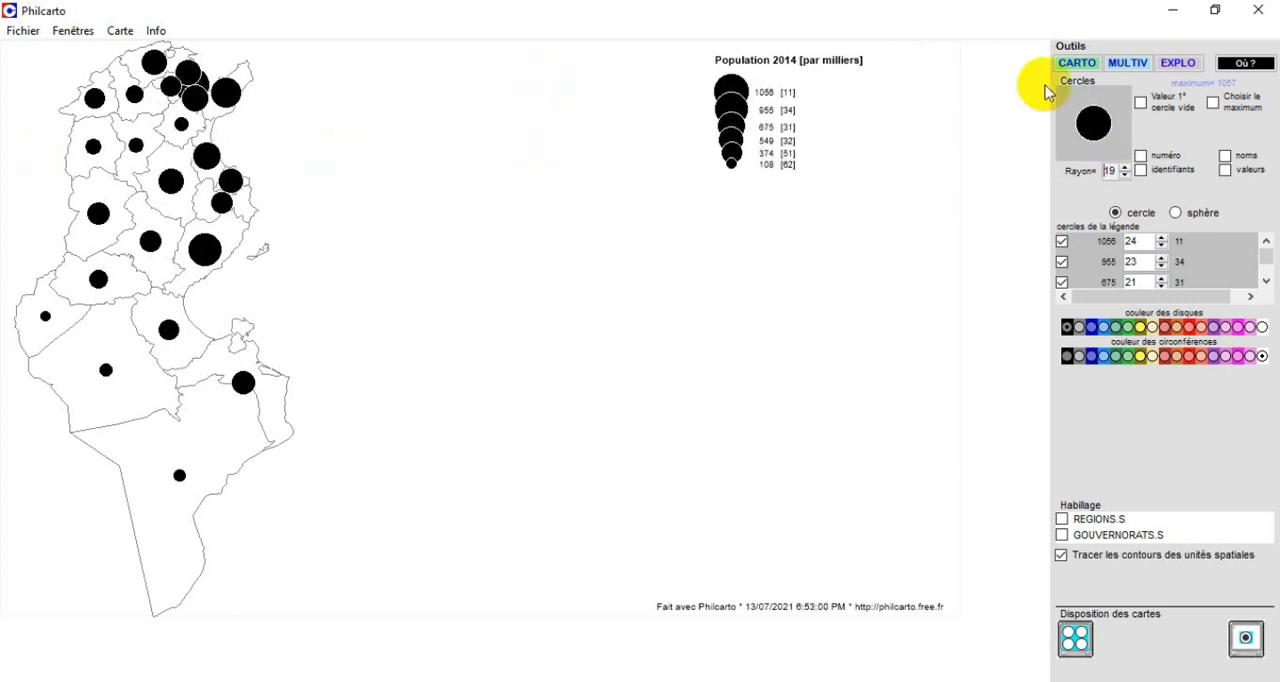
Try the sphere style for the population symbols and return them to flat circles.
{"action": "left_click", "coordinate": [1176, 214]}
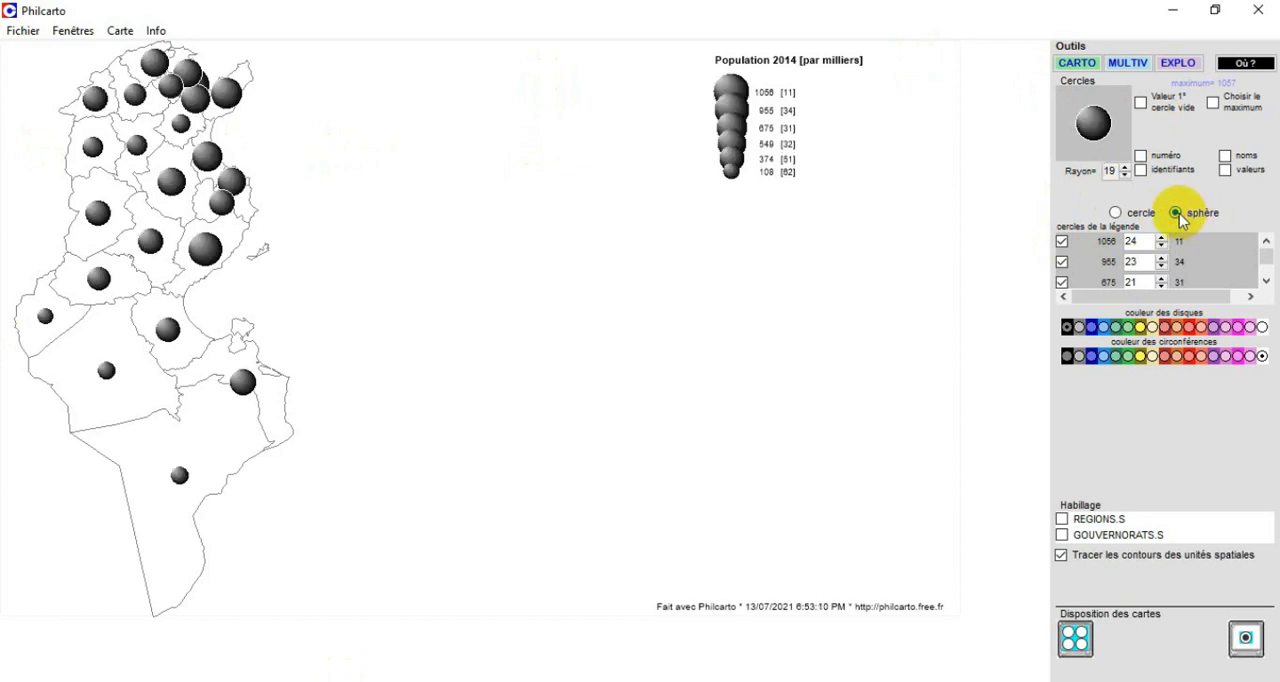
{"action": "left_click", "coordinate": [1118, 213]}
{"action": "left_click", "coordinate": [1176, 213]}
{"action": "left_click", "coordinate": [1137, 215]}
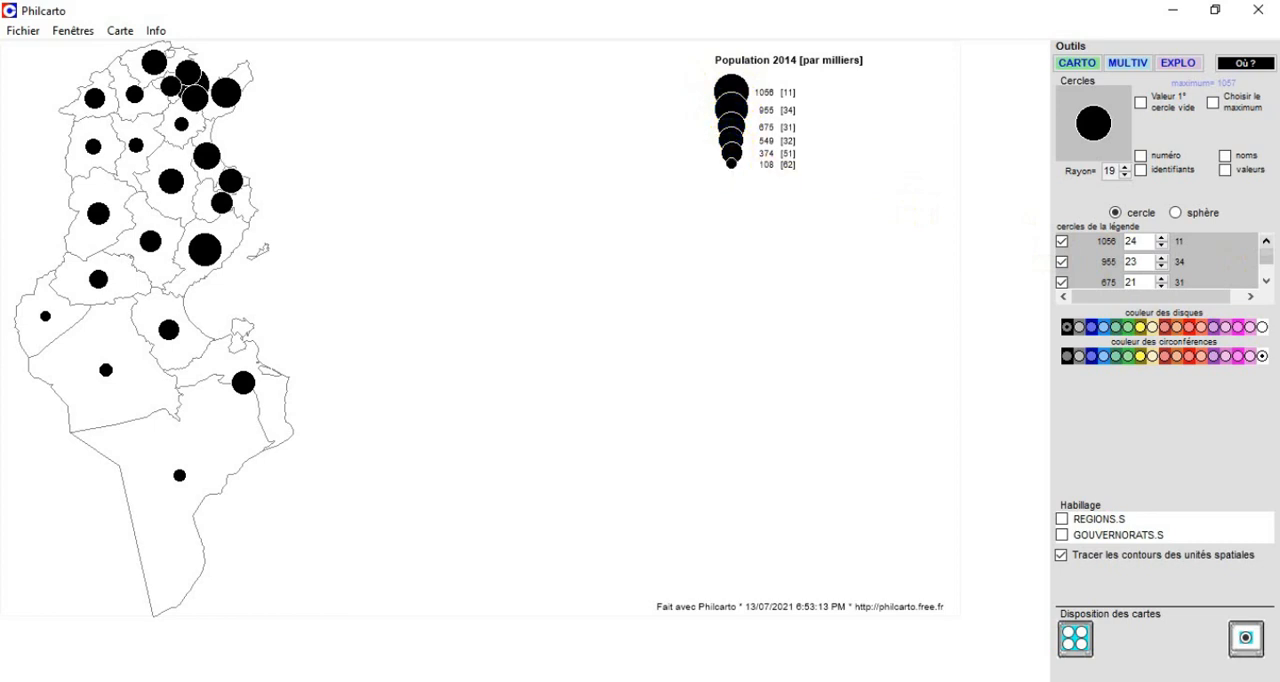
Remove the 955, 675 and 549 circles from the map legend.
{"action": "left_click", "coordinate": [1266, 282]}
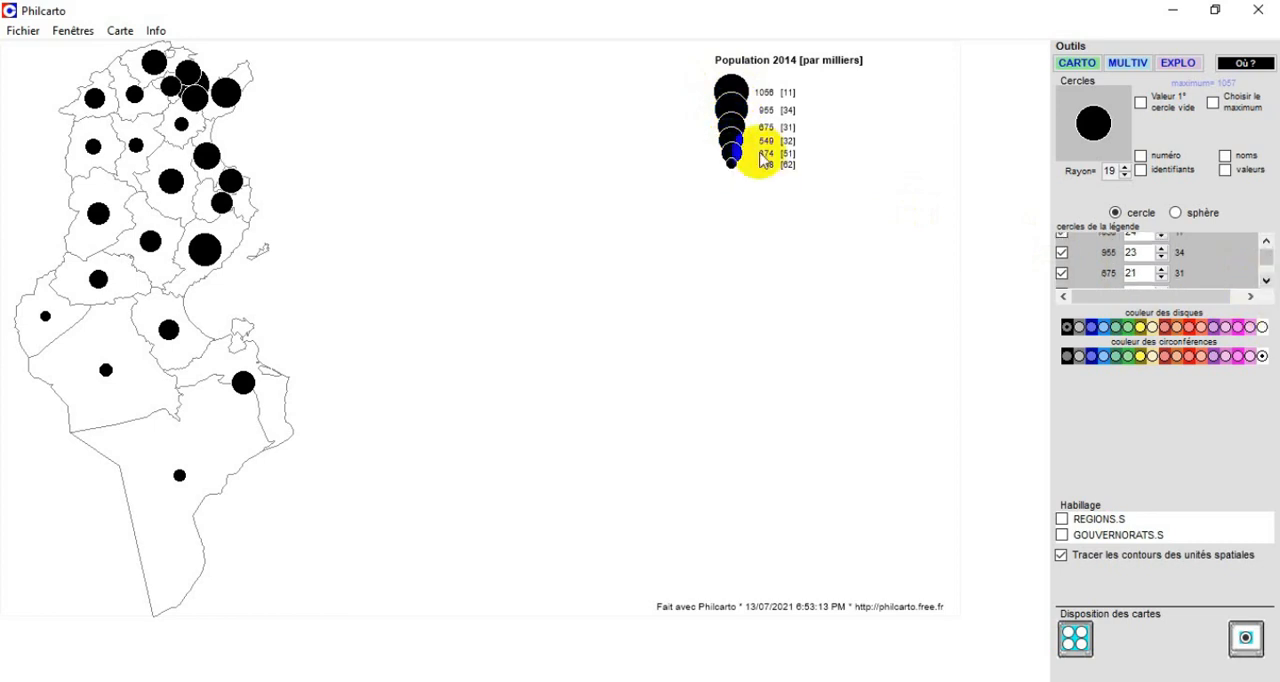
{"action": "left_click", "coordinate": [1266, 241]}
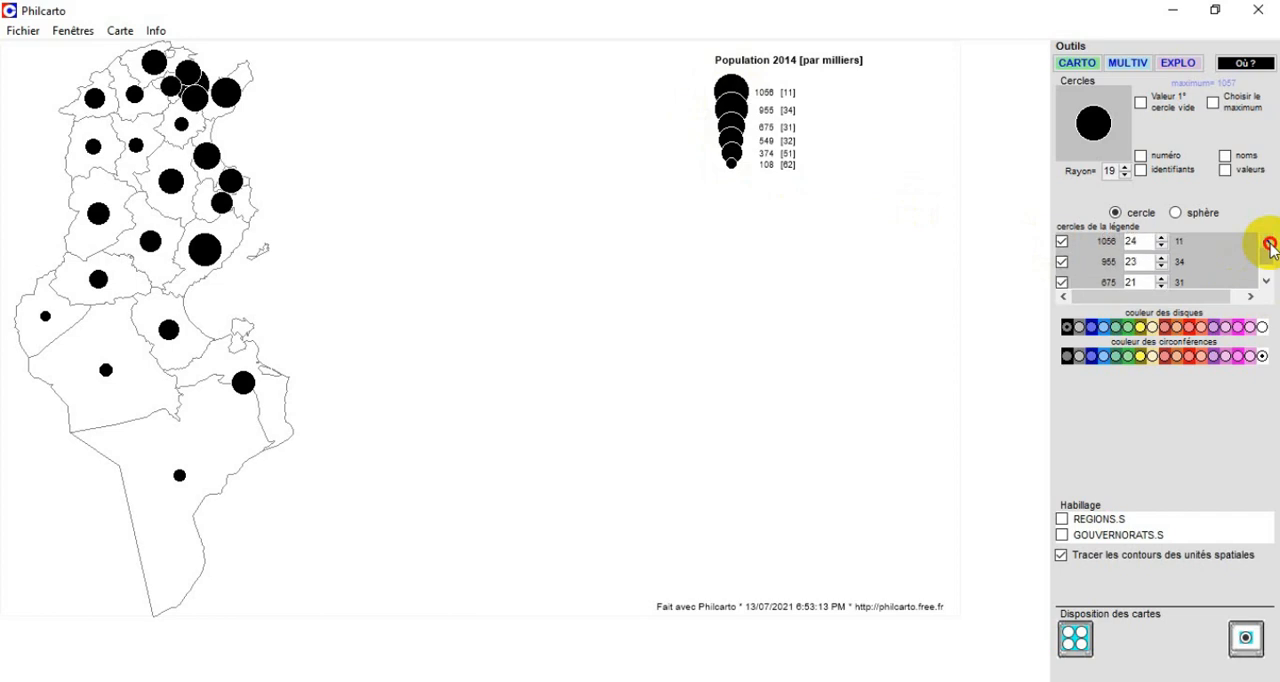
{"action": "left_click", "coordinate": [1062, 262]}
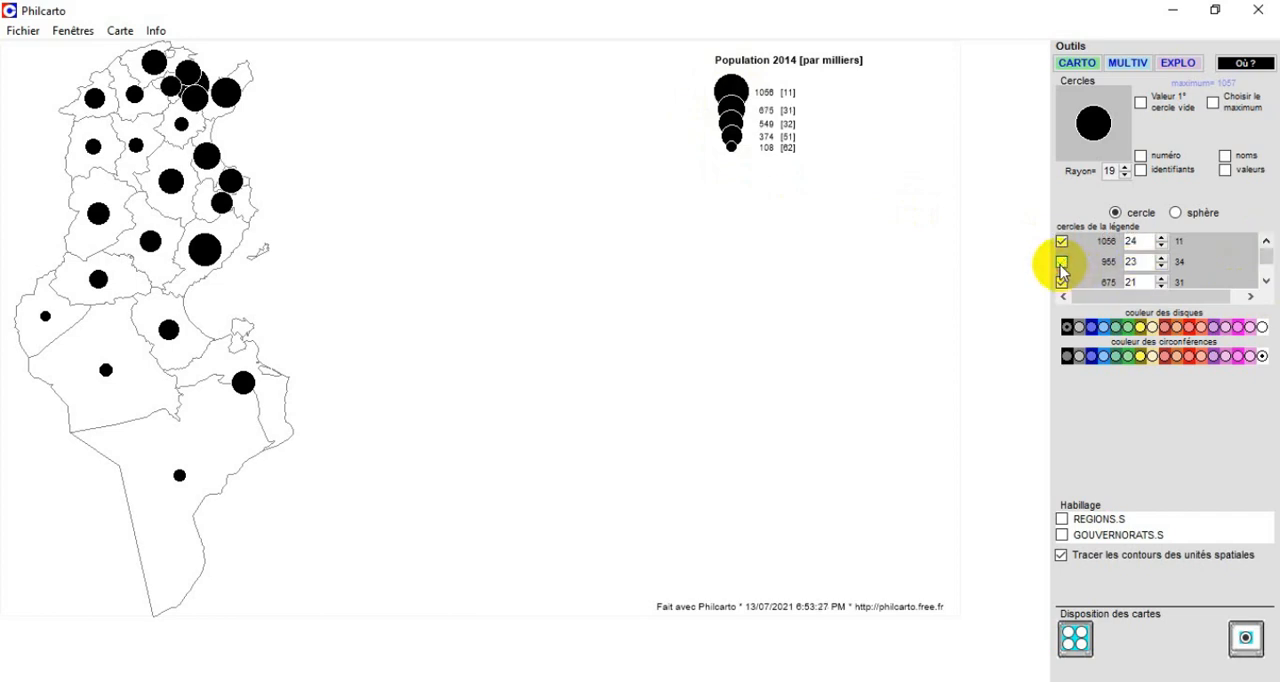
{"action": "left_click", "coordinate": [1270, 283]}
{"action": "left_click", "coordinate": [1267, 283]}
{"action": "left_click", "coordinate": [1267, 284]}
{"action": "left_click", "coordinate": [1267, 285]}
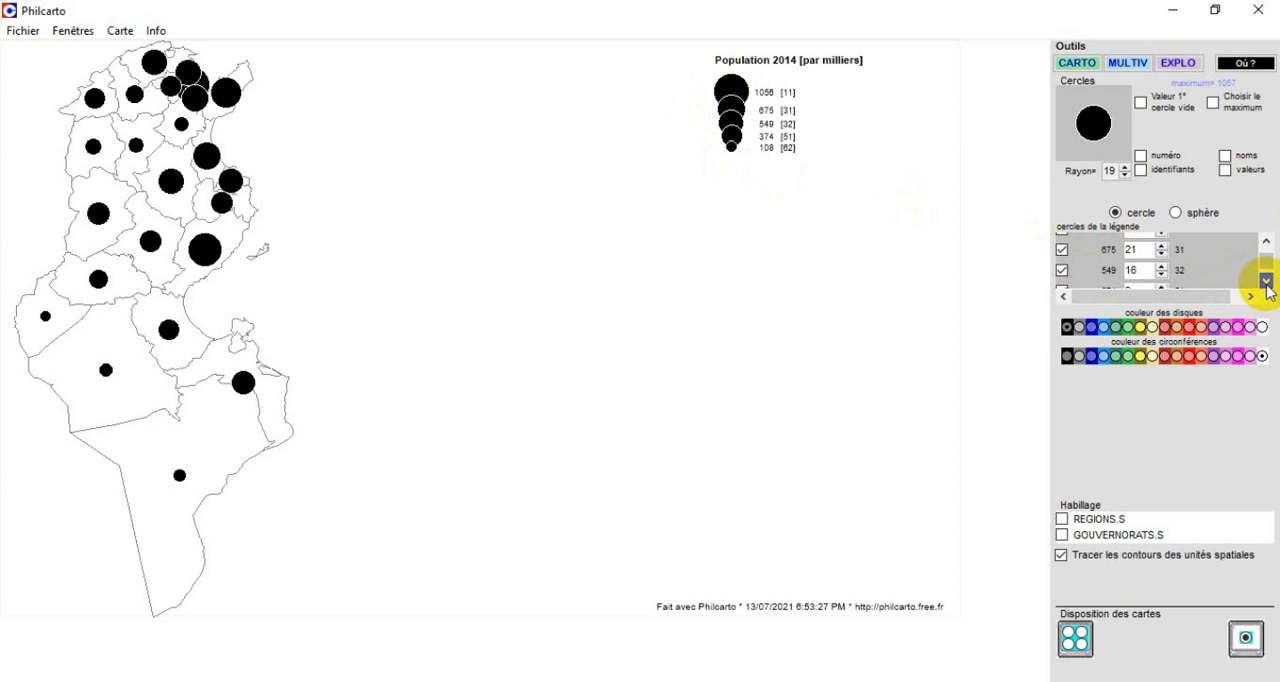
{"action": "left_click", "coordinate": [1062, 271]}
{"action": "left_click", "coordinate": [1062, 250]}
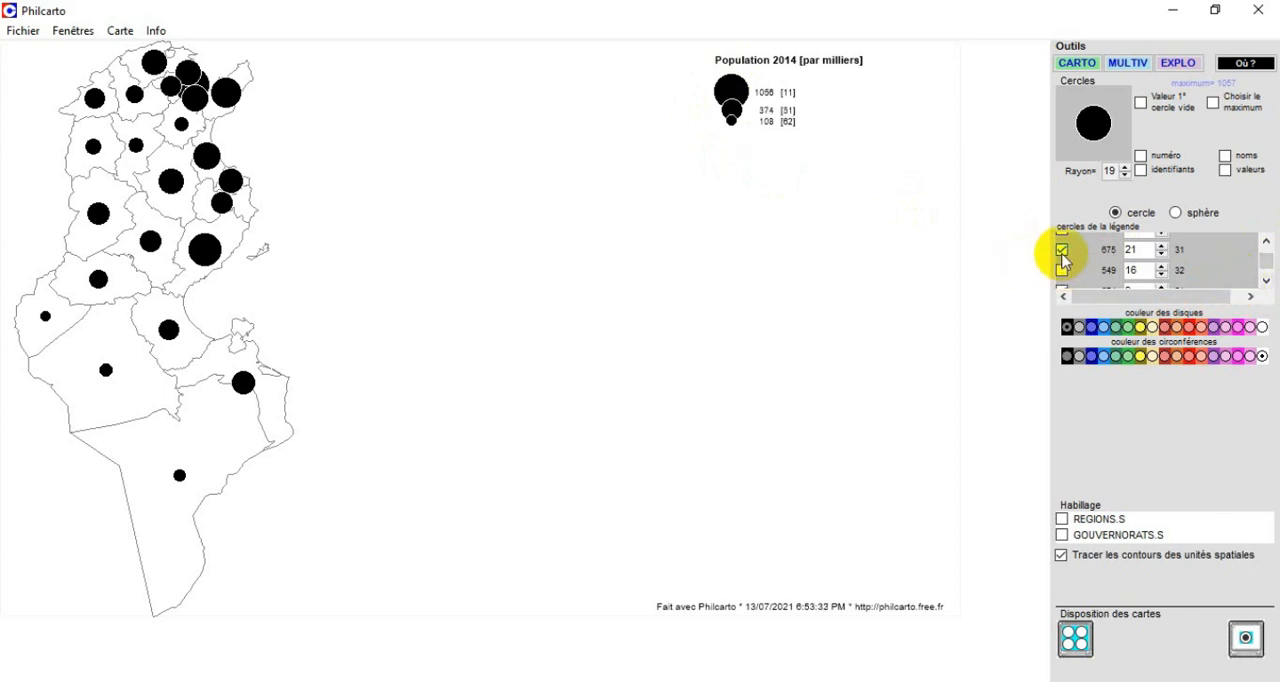
Restore the 549 circle in the legend and remove the 374 circle.
{"action": "left_click", "coordinate": [1267, 283]}
{"action": "mouse_move", "coordinate": [1266, 274]}
{"action": "left_mouse_down"}
{"action": "mouse_move", "coordinate": [1267, 246]}
{"action": "mouse_move", "coordinate": [1267, 265]}
{"action": "left_mouse_up"}
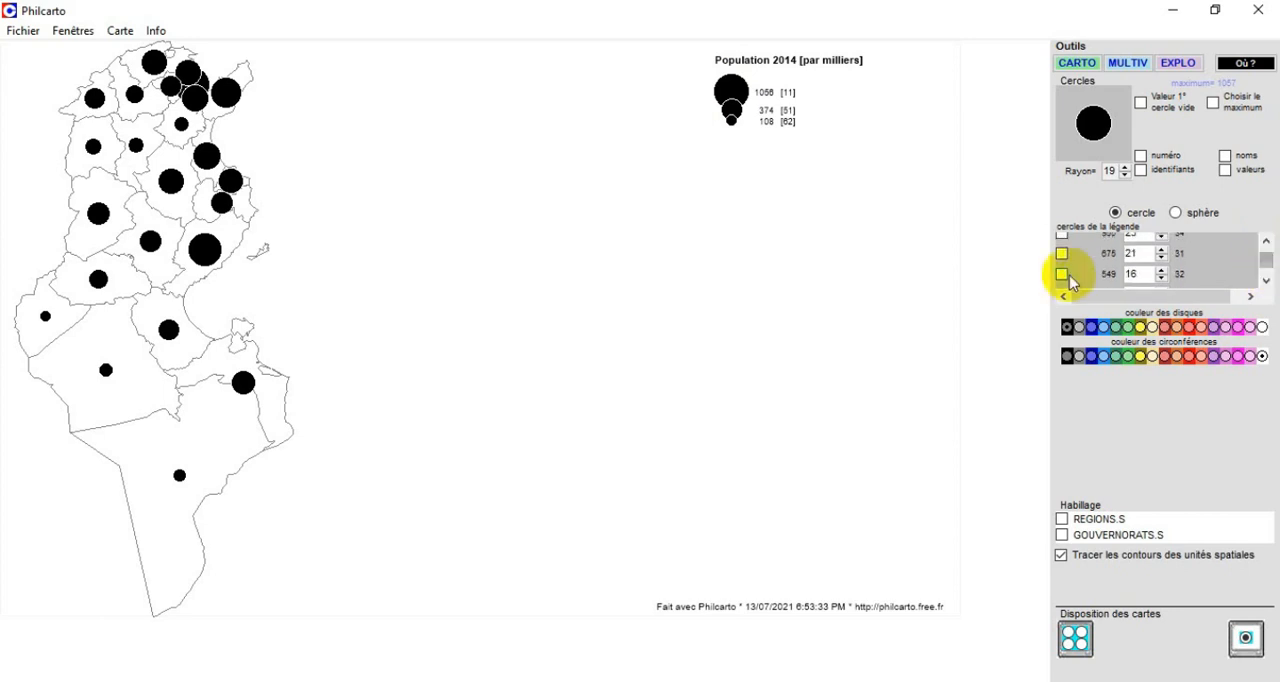
{"action": "left_click", "coordinate": [1062, 273]}
{"action": "left_click", "coordinate": [1267, 285]}
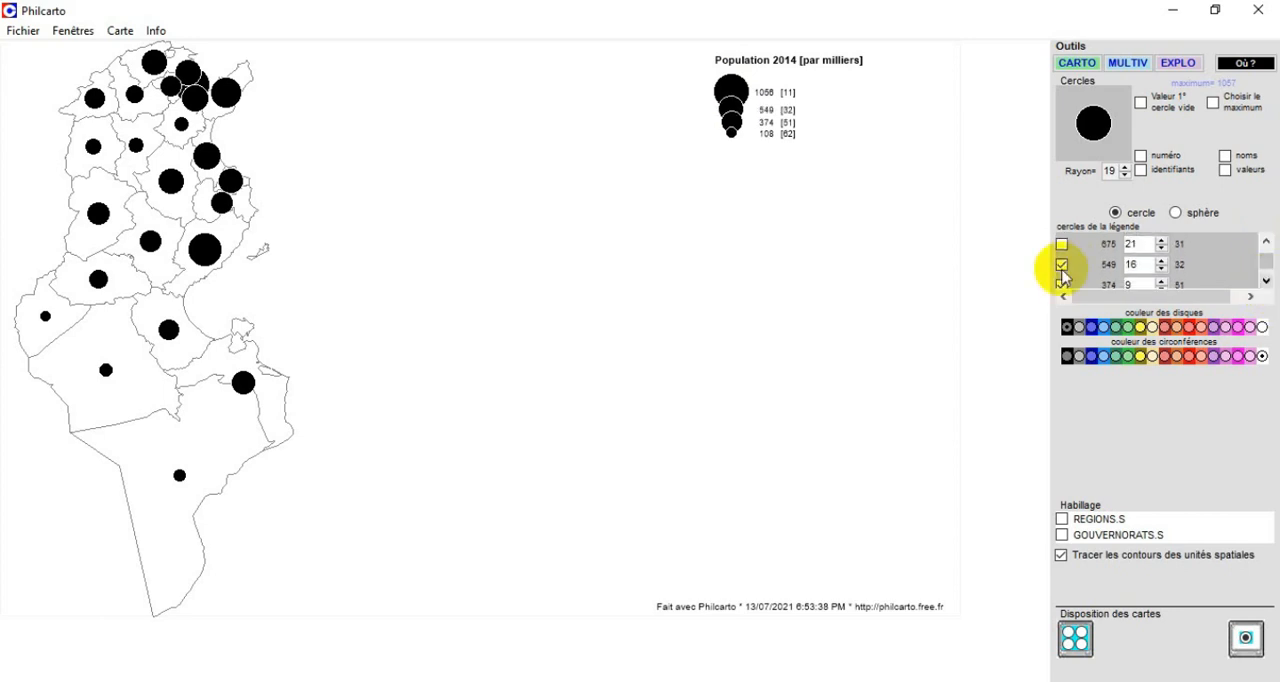
{"action": "left_click", "coordinate": [1061, 282]}
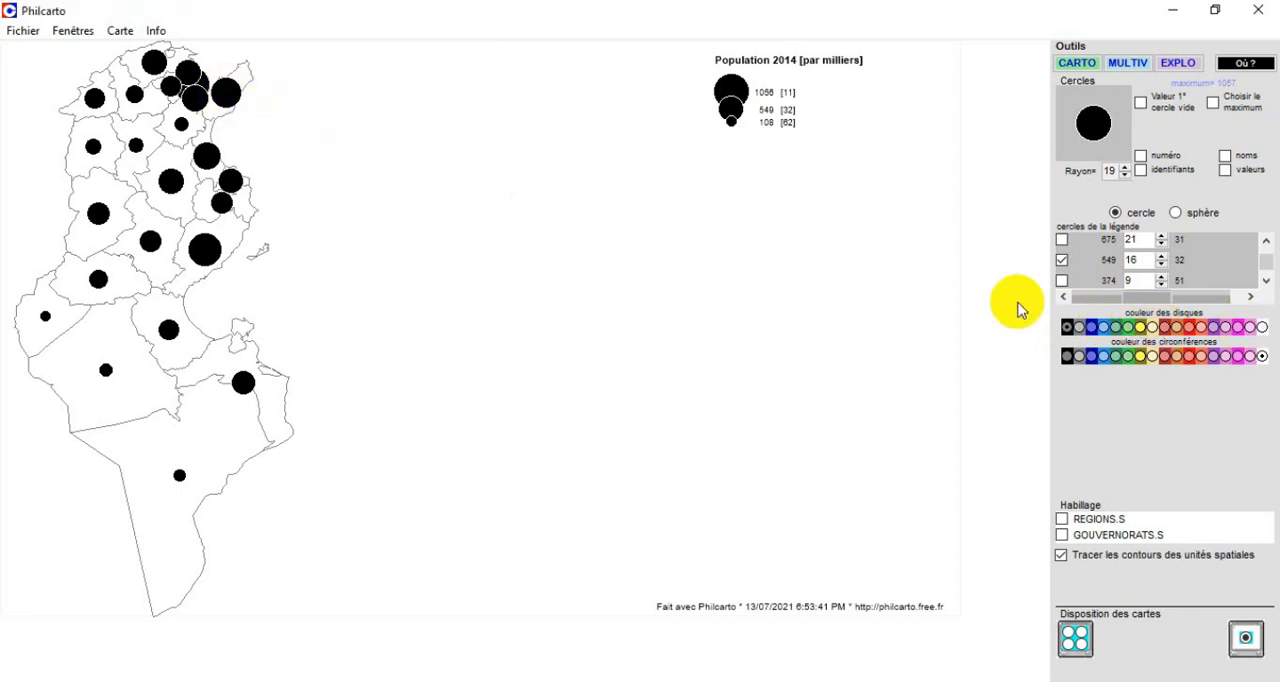
Try several disc and circumference colours, including orange and red discs, and return to black discs with white circumferences.
{"action": "left_click", "coordinate": [1103, 330]}
{"action": "left_click", "coordinate": [1114, 328]}
{"action": "left_click", "coordinate": [1151, 328]}
{"action": "left_click", "coordinate": [1165, 328]}
{"action": "left_click", "coordinate": [1188, 328]}
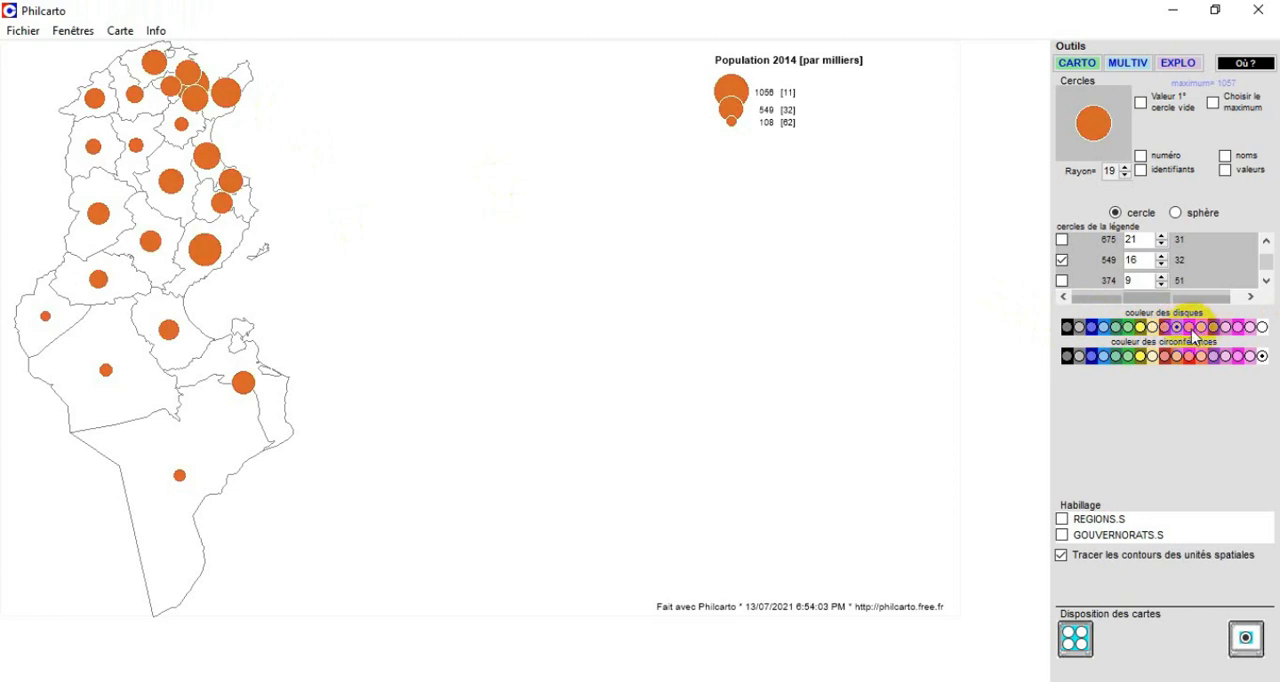
{"action": "left_click", "coordinate": [1212, 328]}
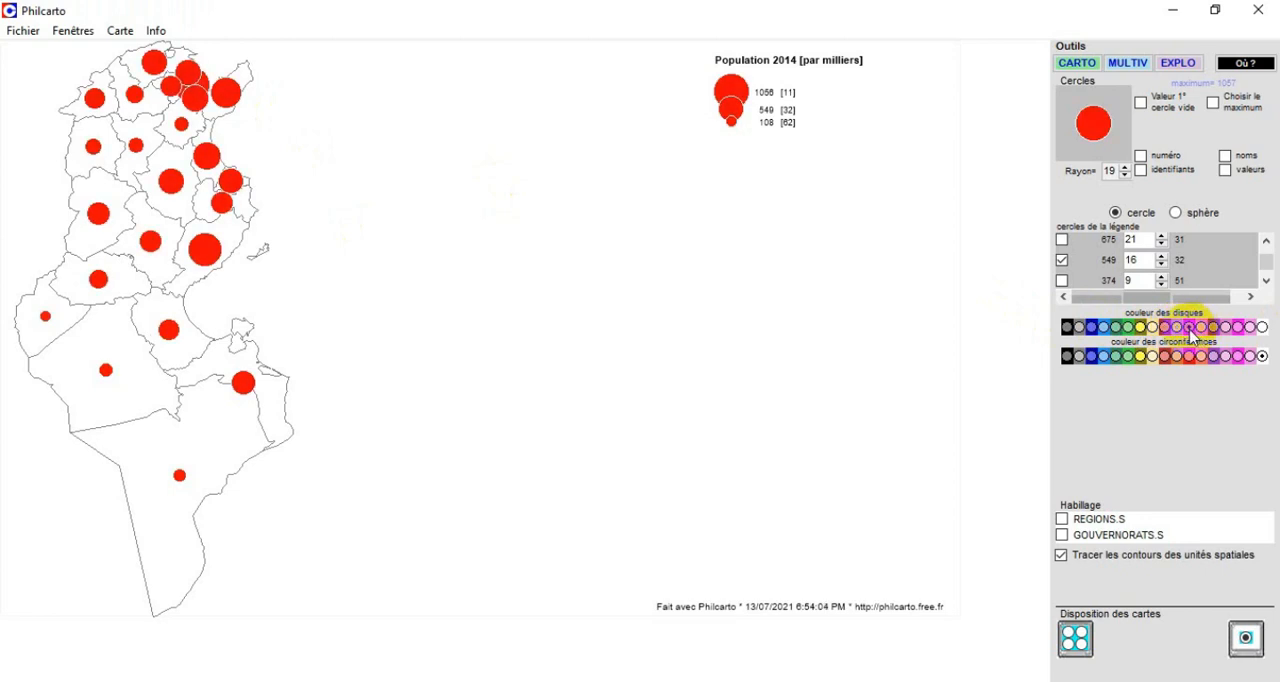
{"action": "left_click", "coordinate": [1079, 327]}
{"action": "left_click", "coordinate": [1103, 327]}
{"action": "left_click", "coordinate": [1067, 327]}
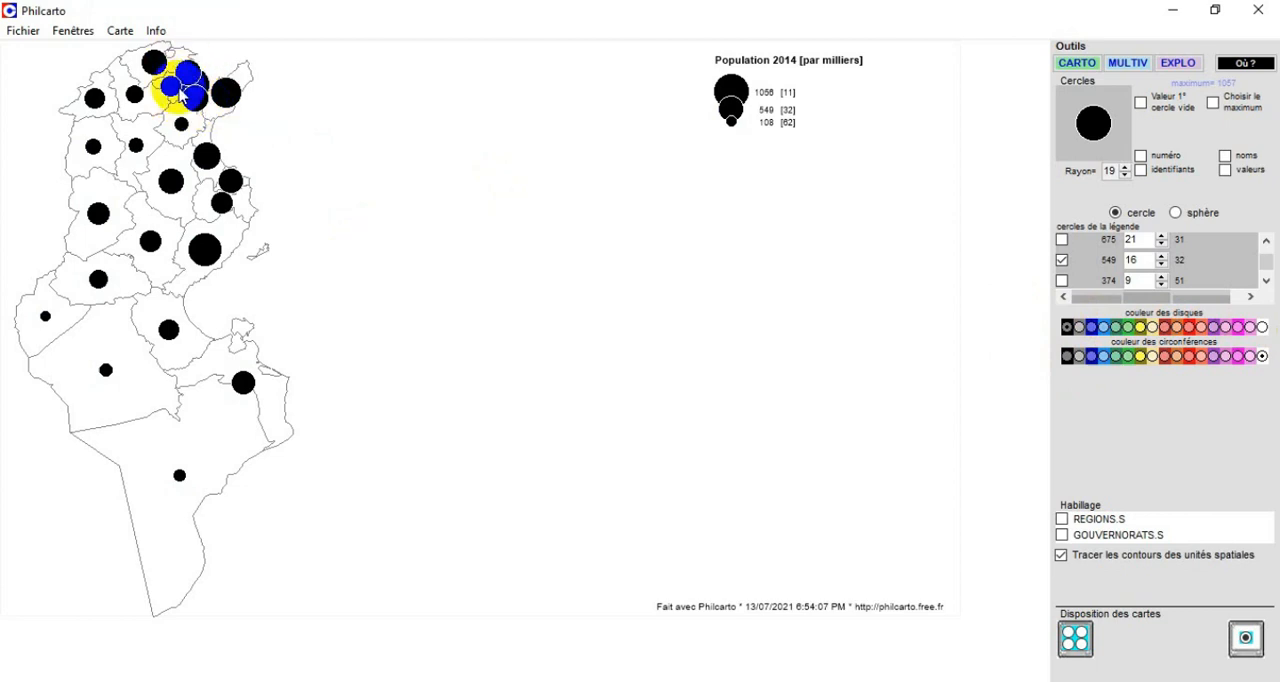
{"action": "left_click", "coordinate": [1165, 357]}
{"action": "left_click", "coordinate": [1153, 357]}
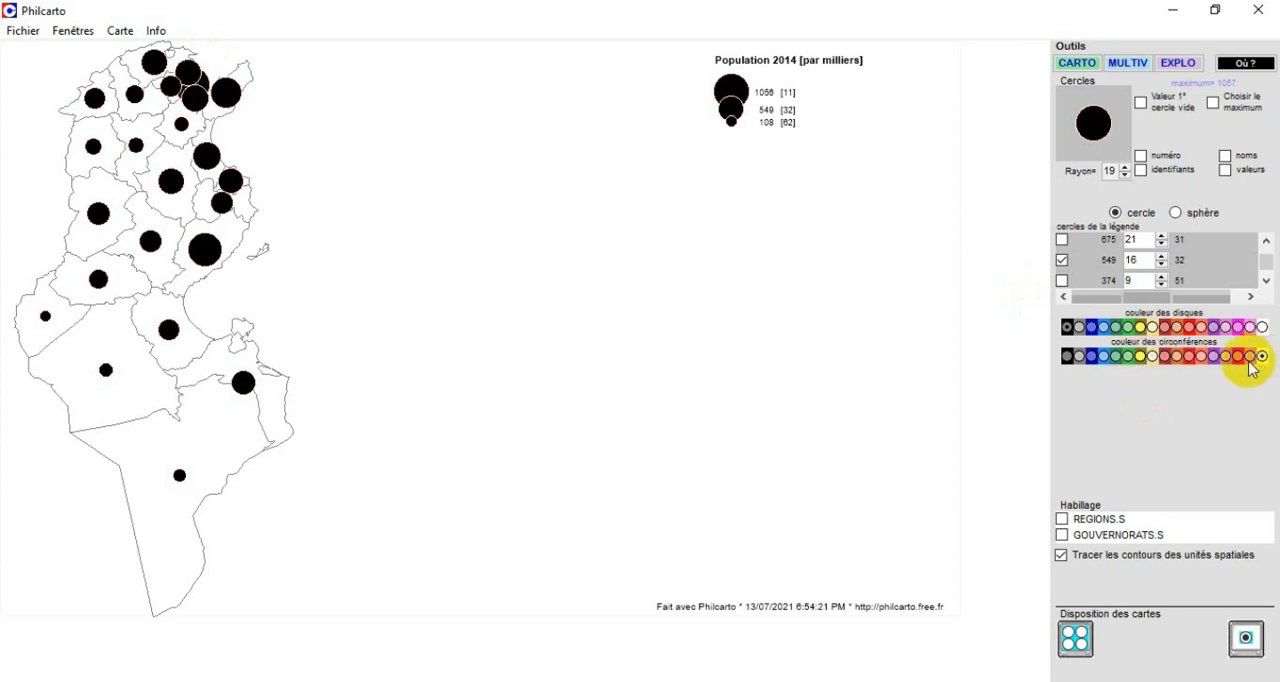
Toggle the contours of the spatial units off and on, leaving them drawn on the map.
{"action": "left_click", "coordinate": [1061, 556]}
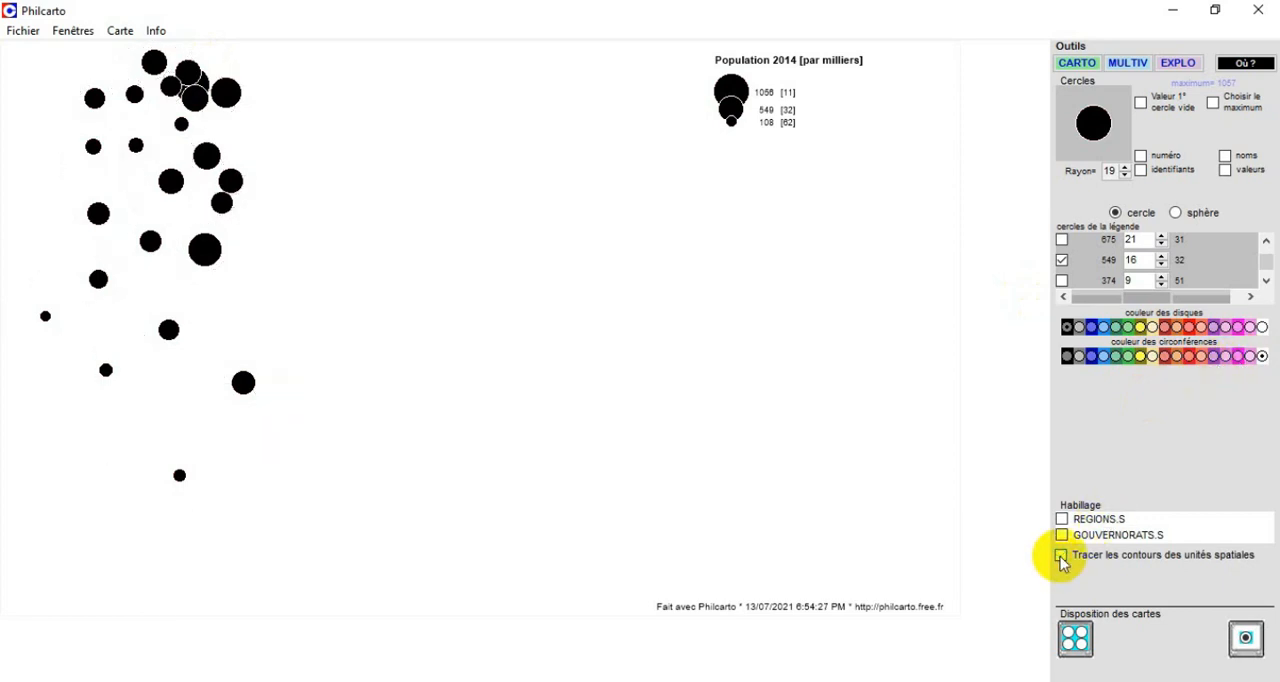
{"action": "left_click", "coordinate": [1061, 556]}
{"action": "left_click", "coordinate": [1061, 556]}
{"action": "left_click", "coordinate": [1061, 556]}
{"action": "left_click", "coordinate": [1061, 556]}
{"action": "left_click", "coordinate": [1061, 556]}
{"action": "left_click", "coordinate": [1061, 556]}
{"action": "left_click", "coordinate": [1061, 557]}
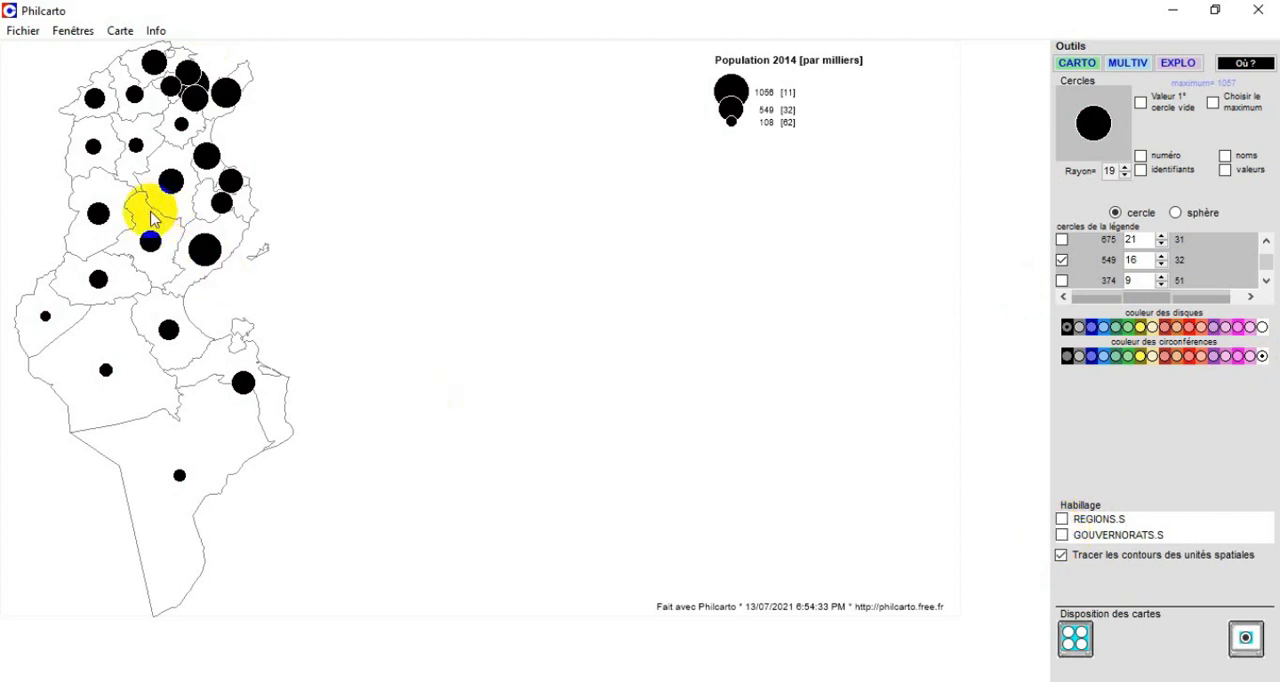
Add the GOUVERNORATS.S layer with a pale yellow outline and give the surface layers a light grey background.
{"action": "left_click", "coordinate": [1062, 535]}
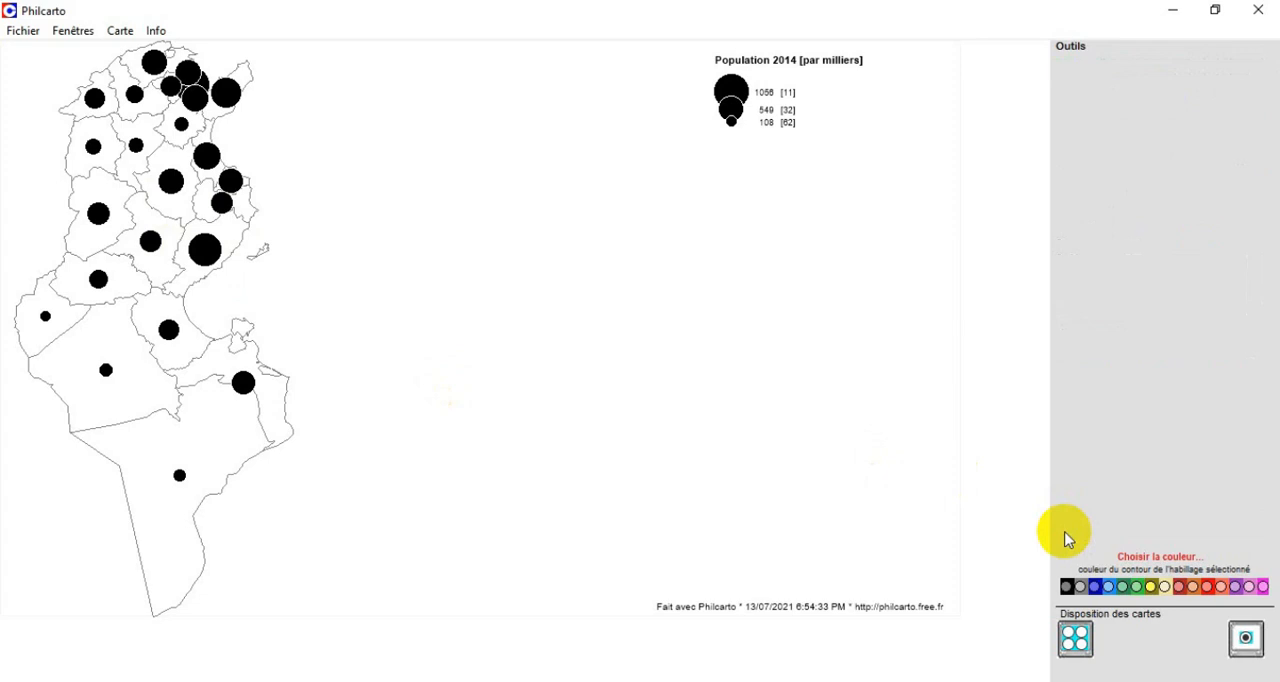
{"action": "left_click", "coordinate": [1165, 588]}
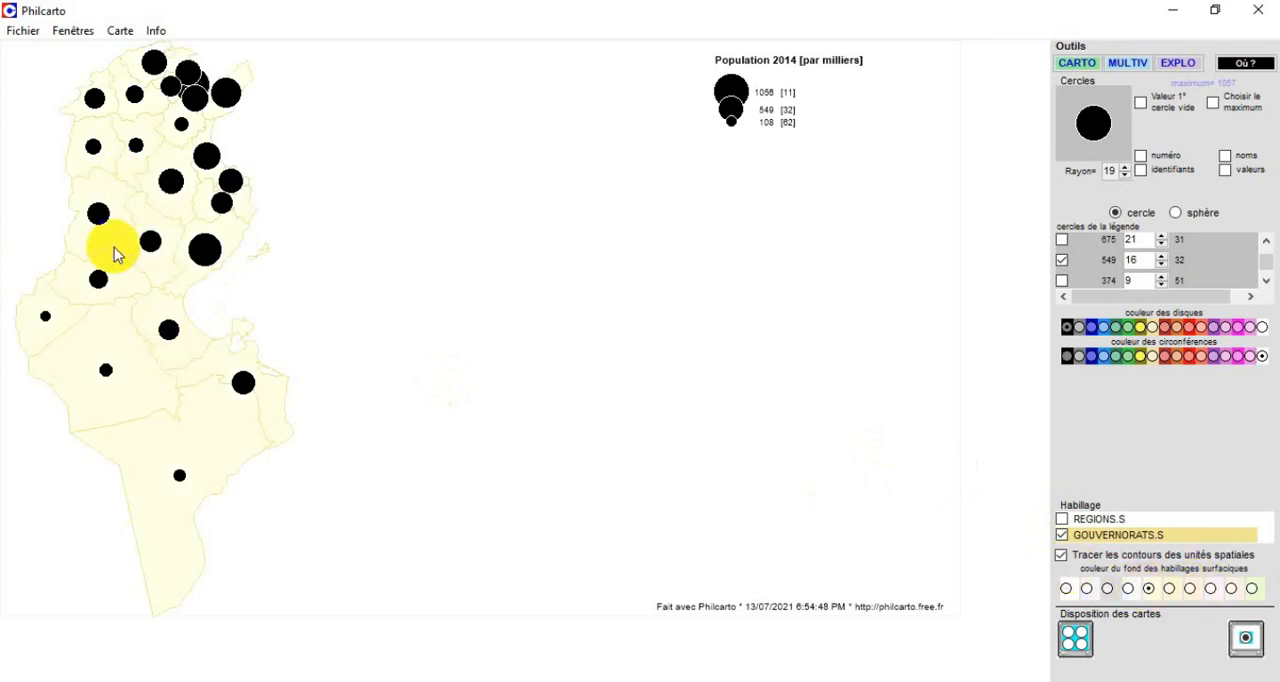
{"action": "left_click", "coordinate": [1250, 590]}
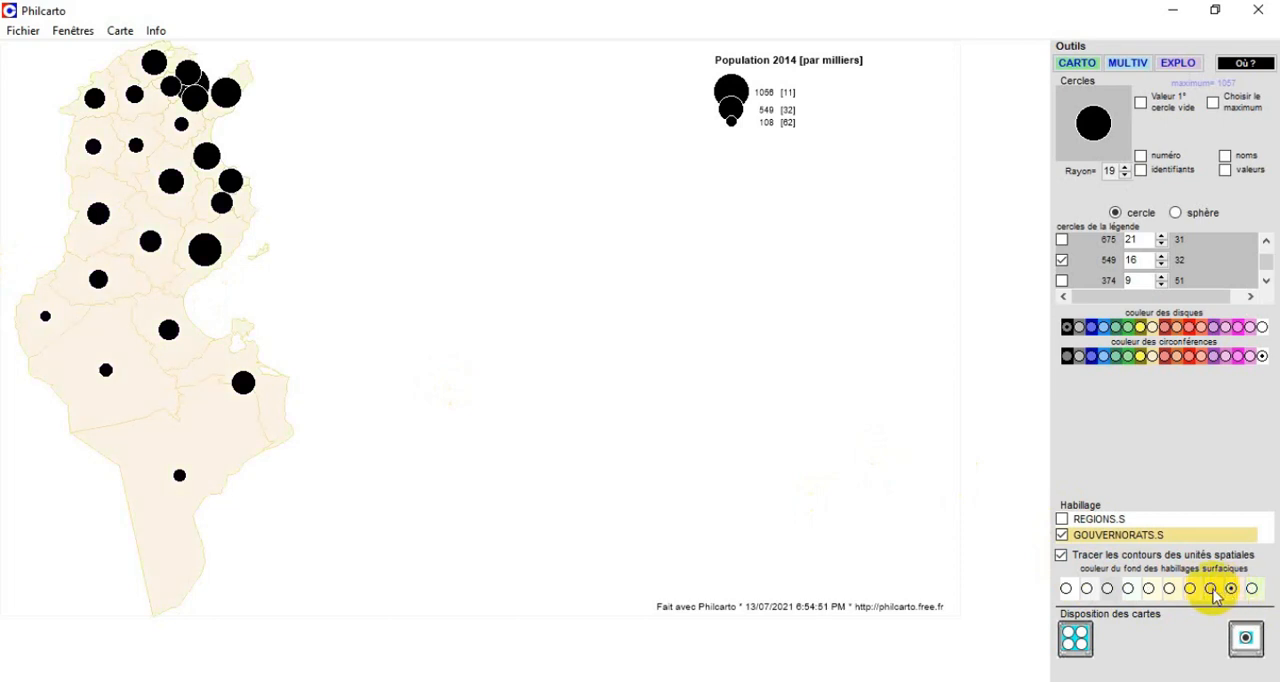
{"action": "left_click", "coordinate": [1188, 590]}
{"action": "left_click", "coordinate": [1141, 589]}
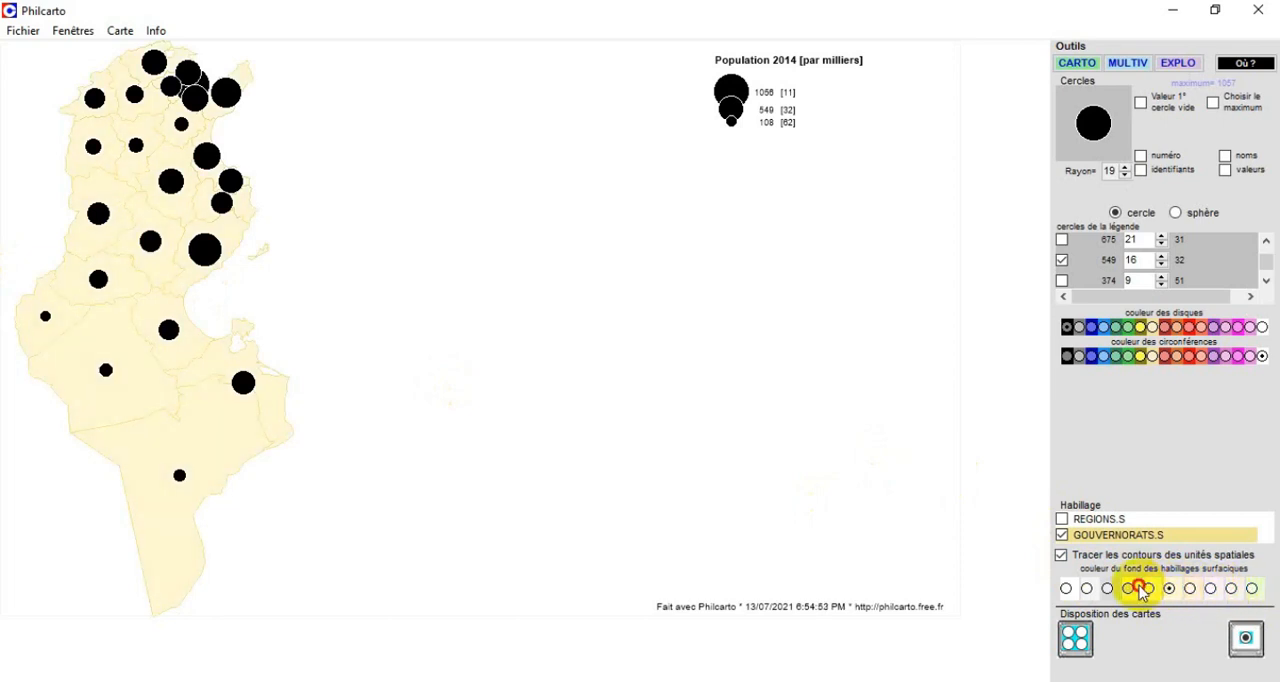
{"action": "left_click", "coordinate": [1107, 590]}
{"action": "left_click", "coordinate": [1086, 590]}
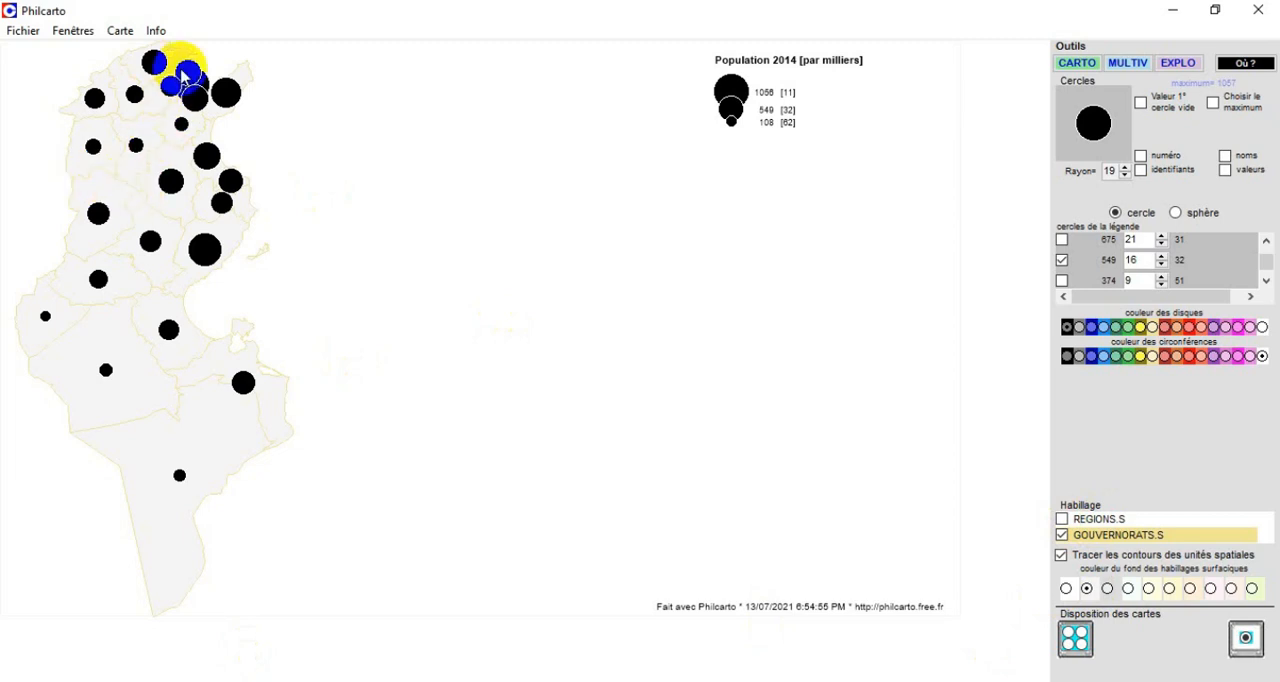
Replace the GOUVERNORATS.S layer with REGIONS.S outlined in black, and turn off the contours of the spatial units.
{"action": "left_click", "coordinate": [1065, 522]}
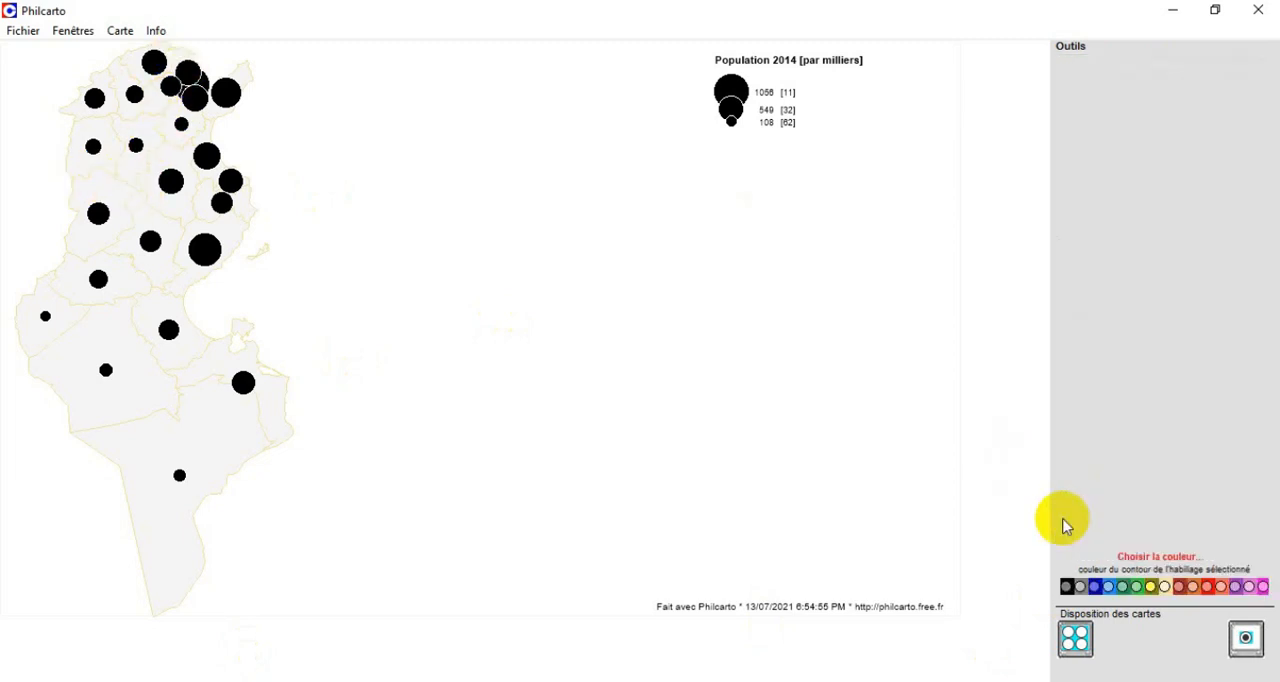
{"action": "left_click", "coordinate": [1068, 587]}
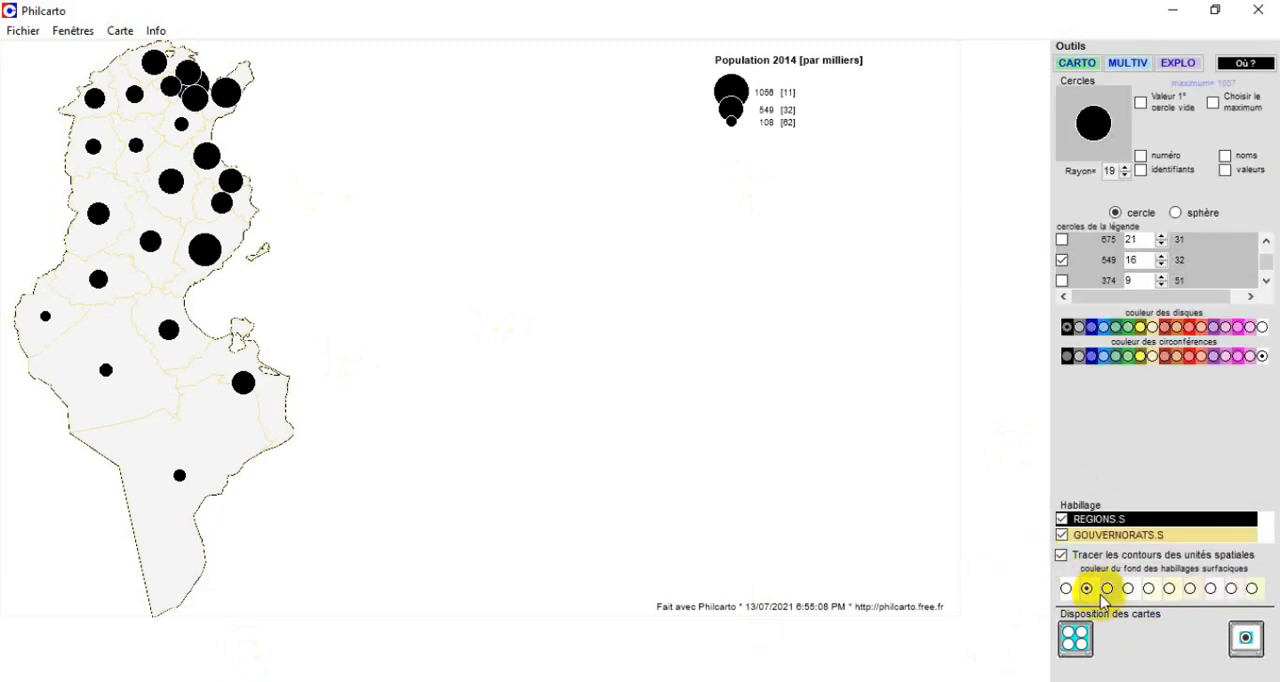
{"action": "left_click", "coordinate": [1062, 535]}
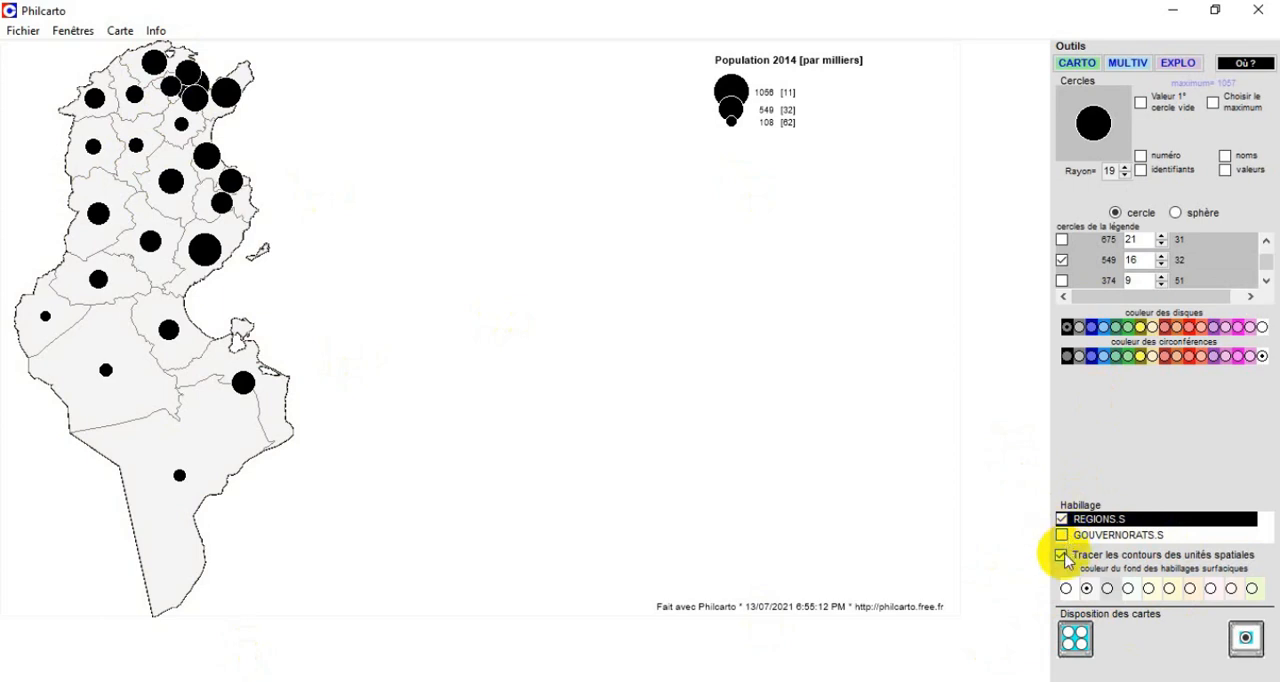
{"action": "left_click", "coordinate": [1062, 556]}
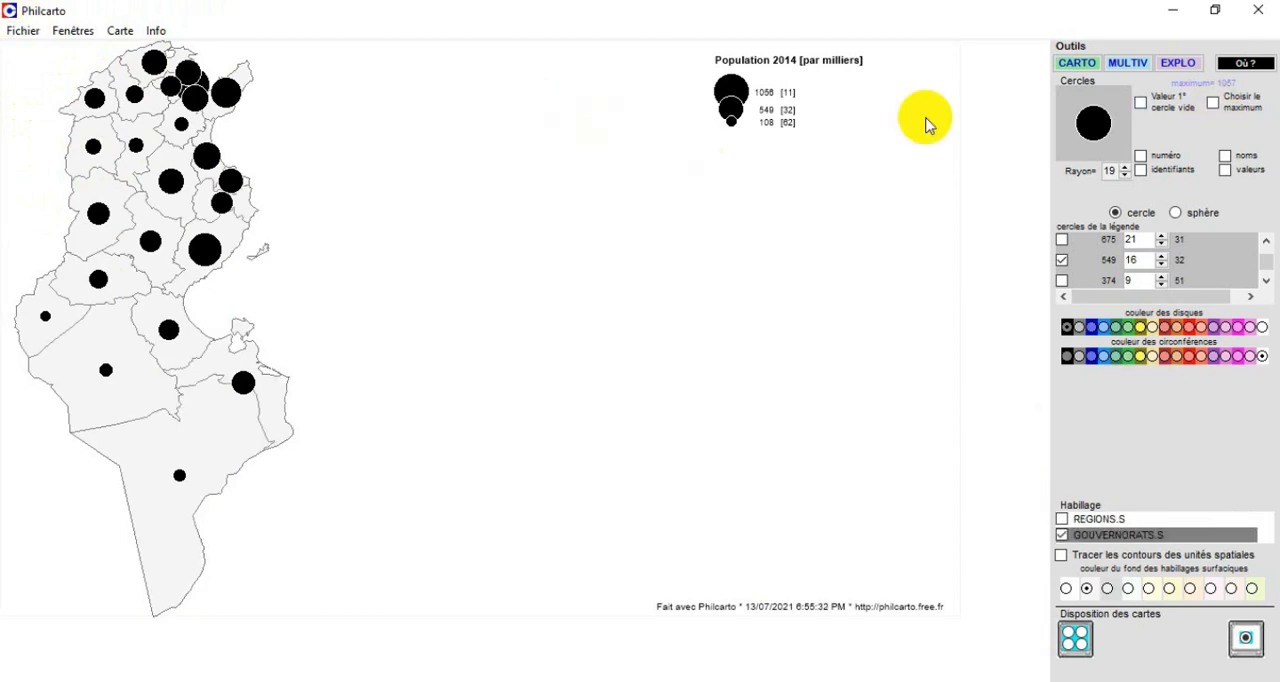
Increase the radius of the proportional circles to 26.
{"action": "left_click", "coordinate": [1125, 167]}
{"action": "left_click", "coordinate": [1127, 168]}
{"action": "left_click", "coordinate": [1127, 168]}
{"action": "left_click", "coordinate": [1127, 168]}
{"action": "left_click", "coordinate": [1127, 168]}
{"action": "left_click", "coordinate": [1127, 168]}
{"action": "left_click", "coordinate": [1127, 168]}
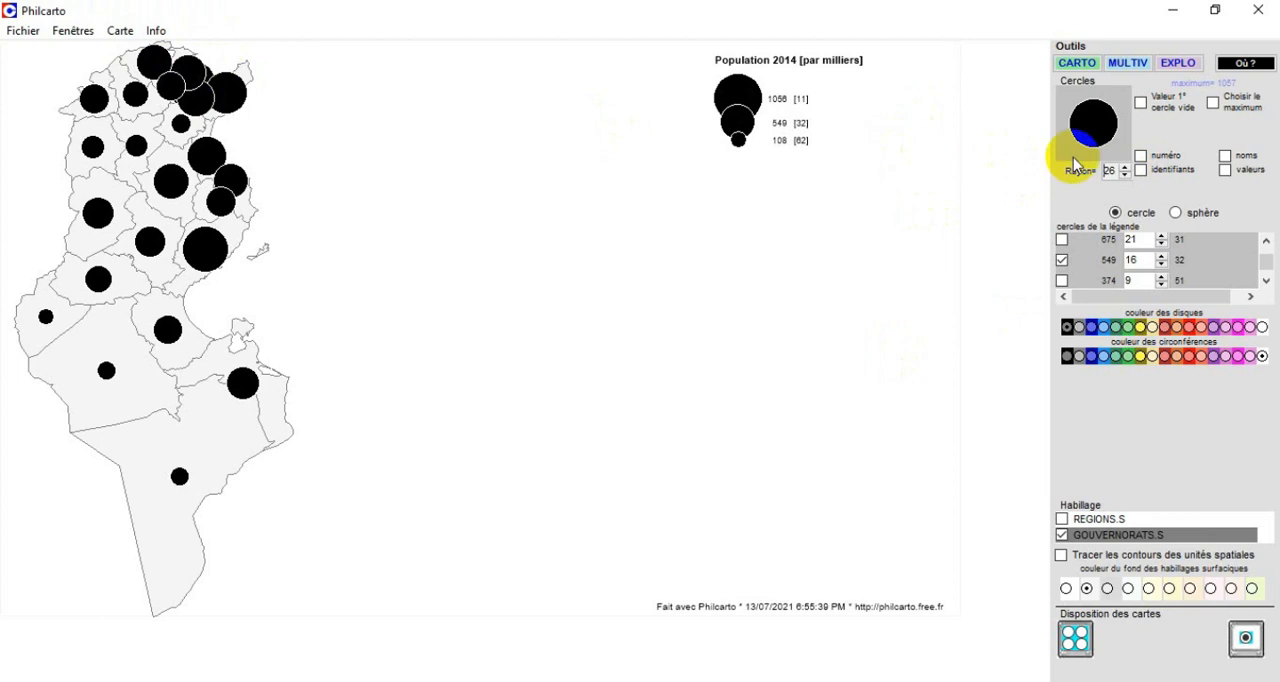
Enable a first empty circle value for the proportional circles and apply a threshold of 1.
{"action": "left_click", "coordinate": [1145, 104]}
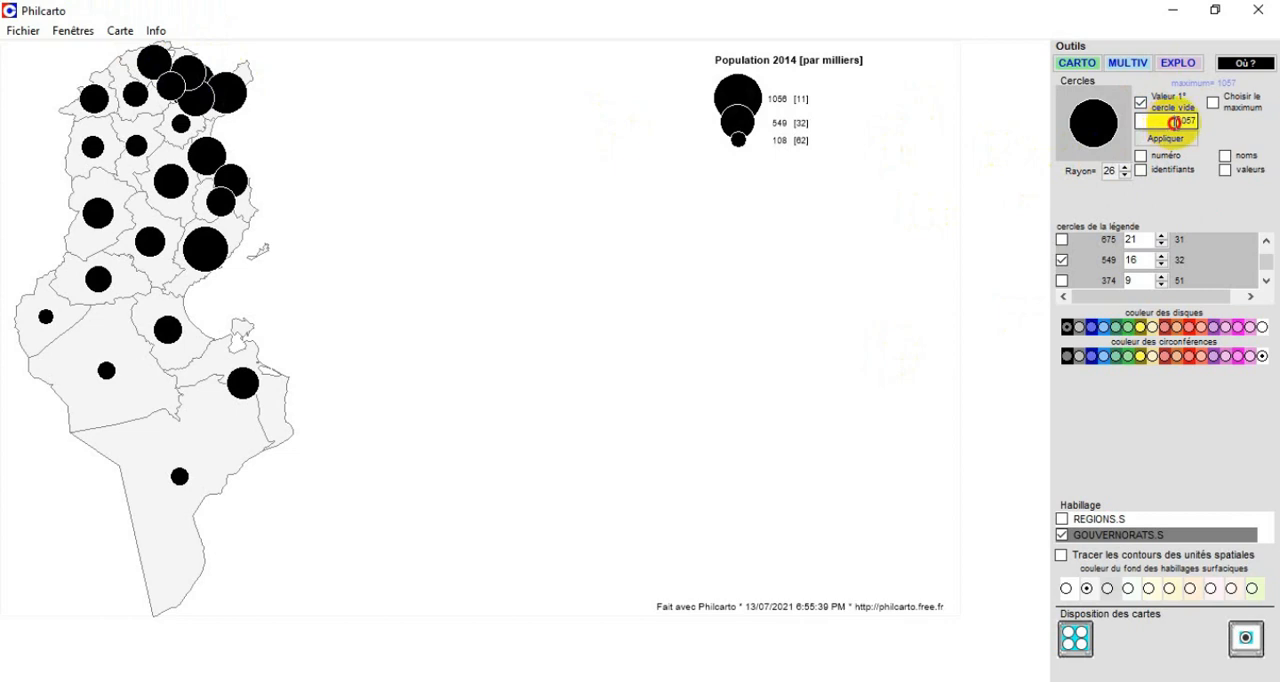
{"action": "left_click_drag", "start_coordinate": [1175, 122], "coordinate": [1208, 128]}
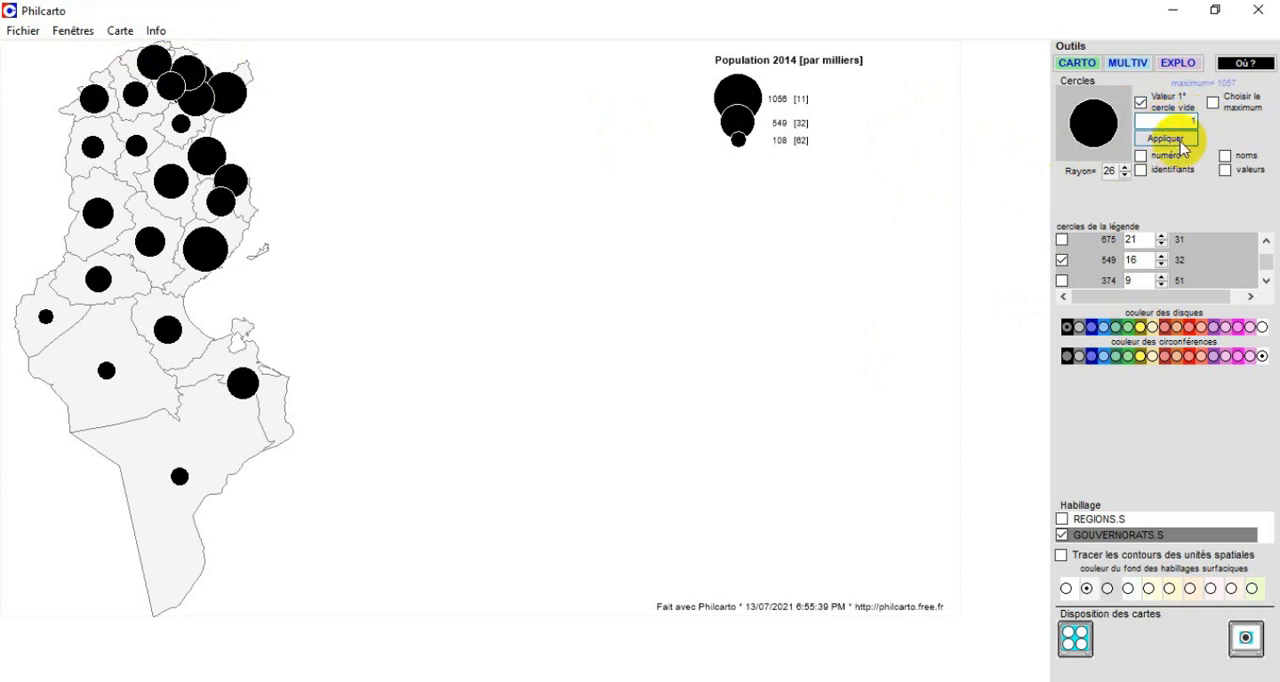
{"action": "left_click", "coordinate": [1182, 142]}
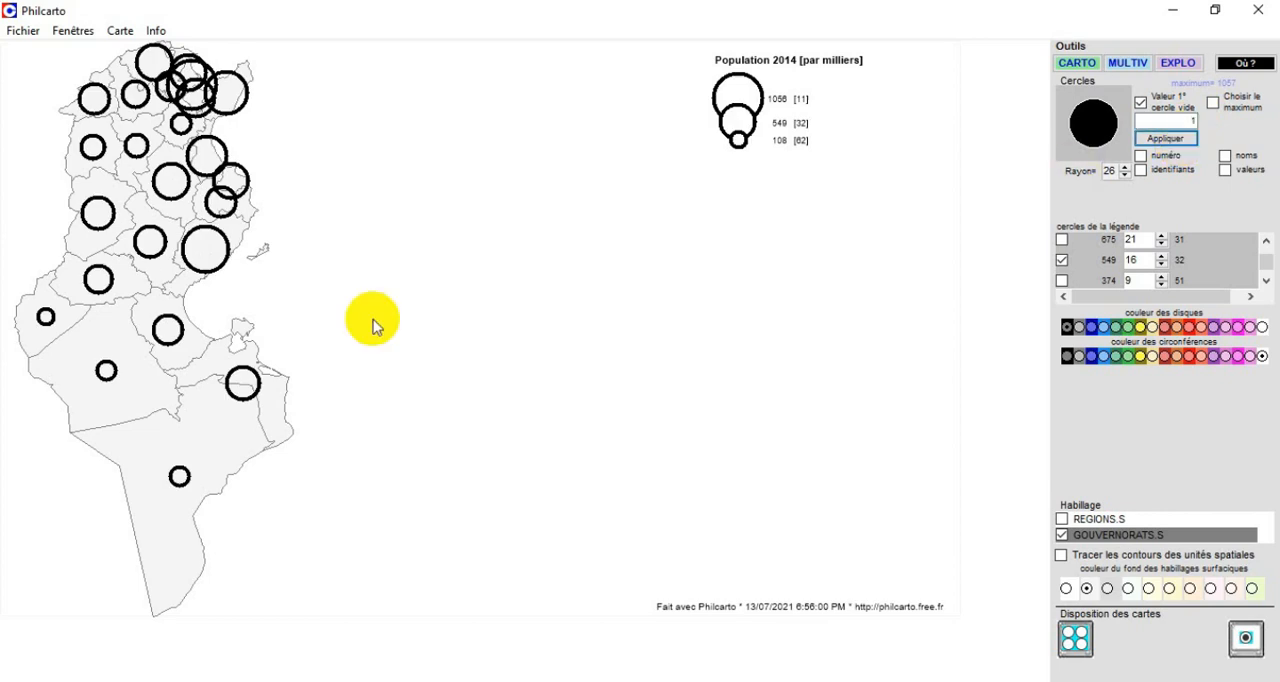
Look up the 2014 population figures in the Excel sheet, and apply 576 as the first empty circle value in Philcarto.
{"action": "left_click_drag", "start_coordinate": [1182, 120], "coordinate": [1211, 118]}
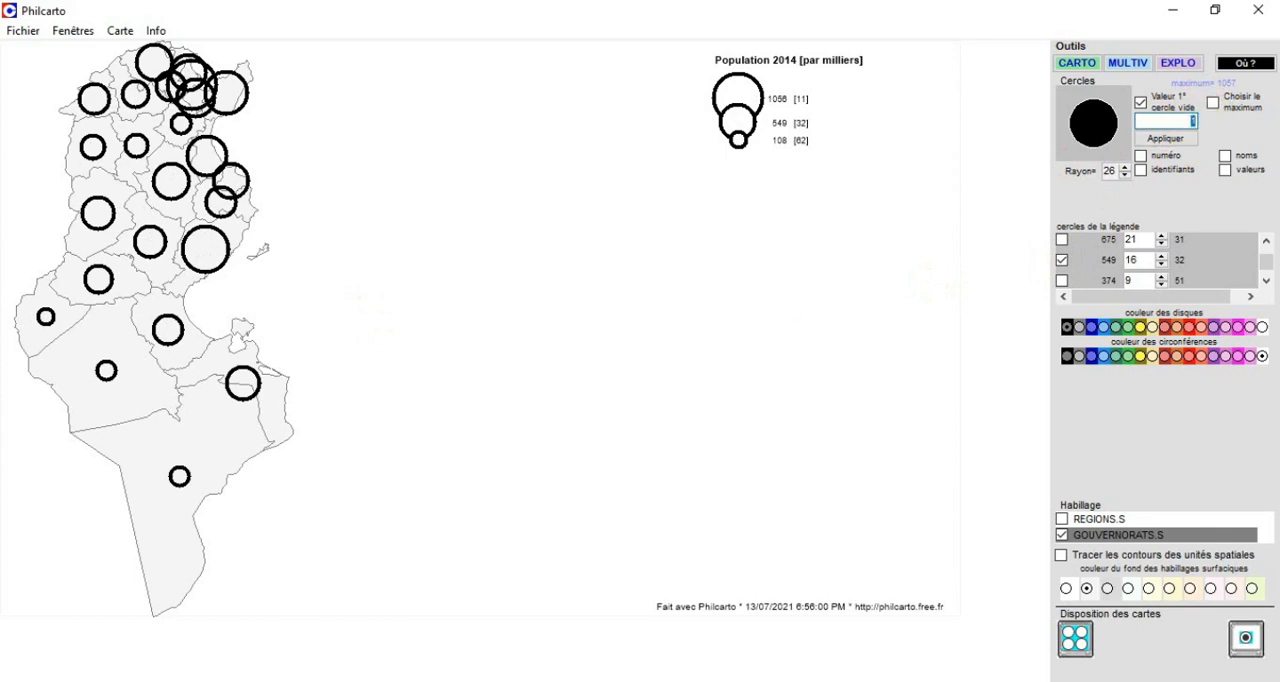
{"action": "key", "text": "alt+Tab"}
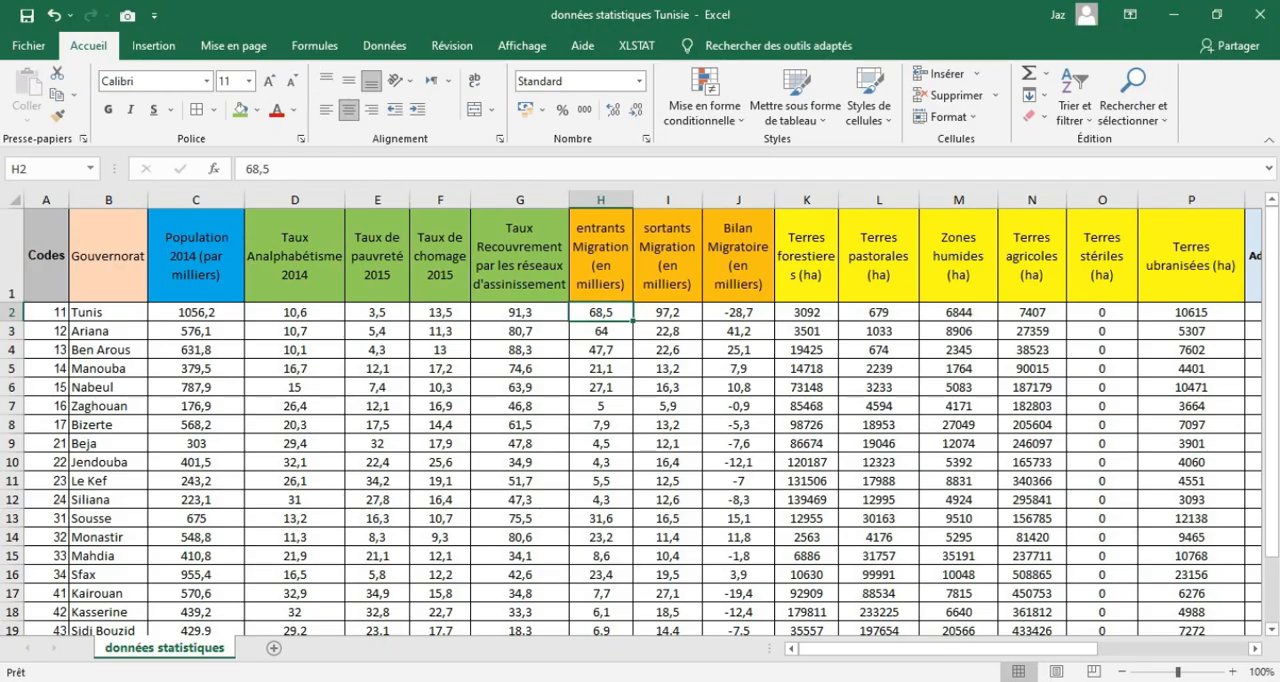
{"action": "left_click", "coordinate": [195, 311]}
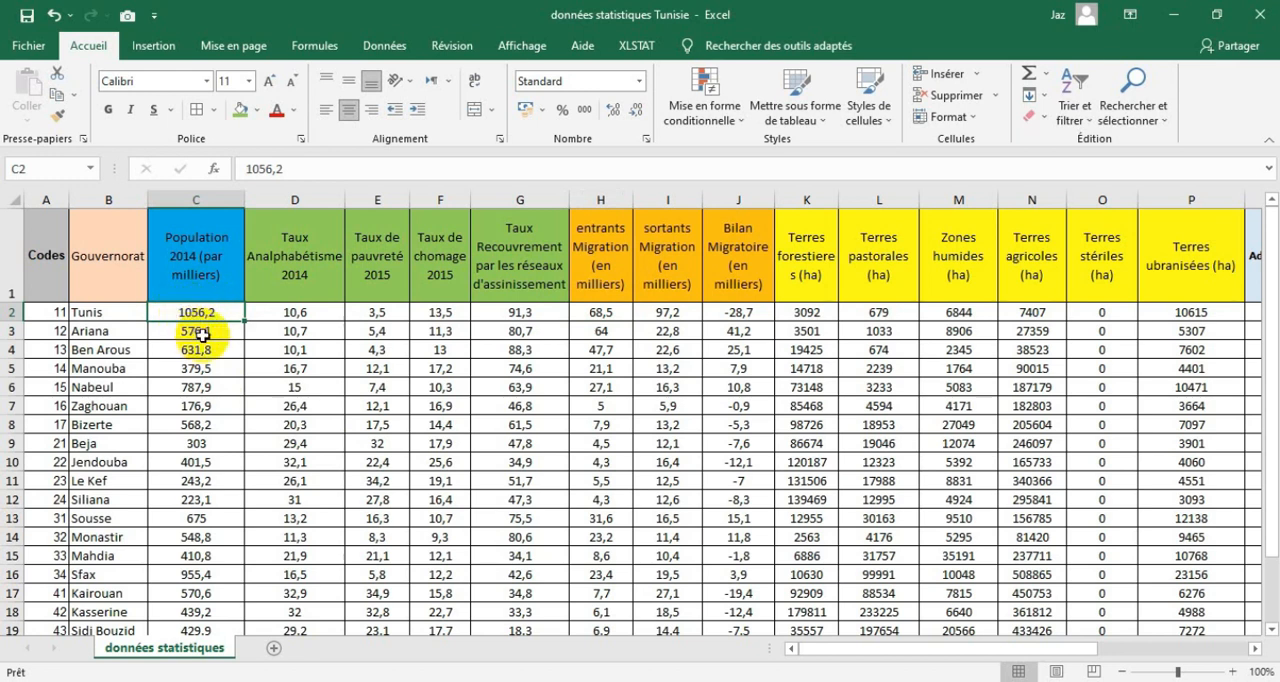
{"action": "left_click_drag", "start_coordinate": [218, 329], "coordinate": [218, 347]}
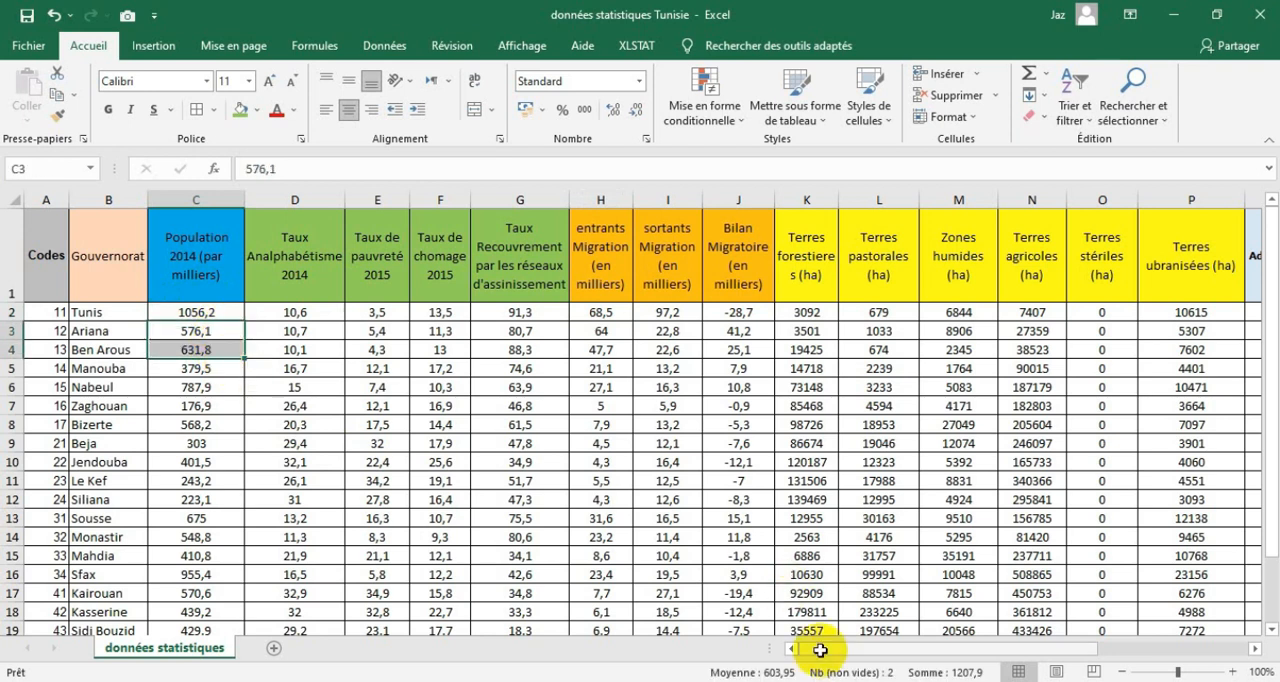
{"action": "left_click", "coordinate": [219, 349]}
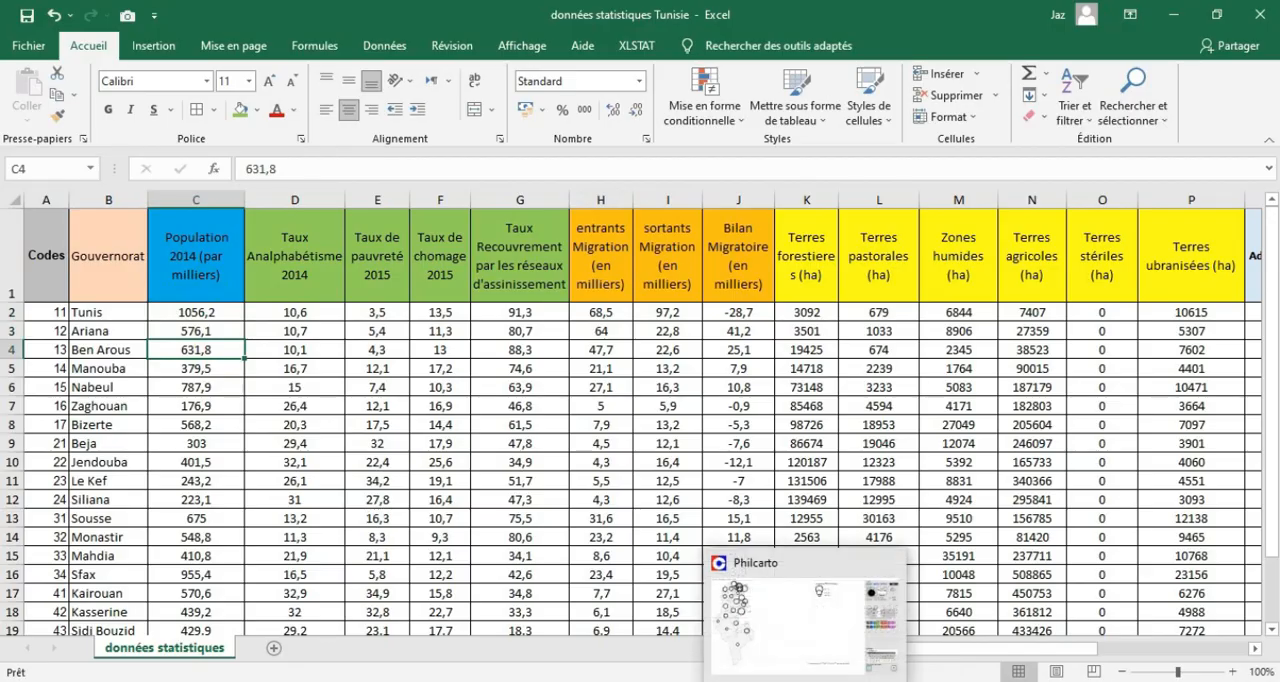
{"action": "left_click", "coordinate": [805, 681]}
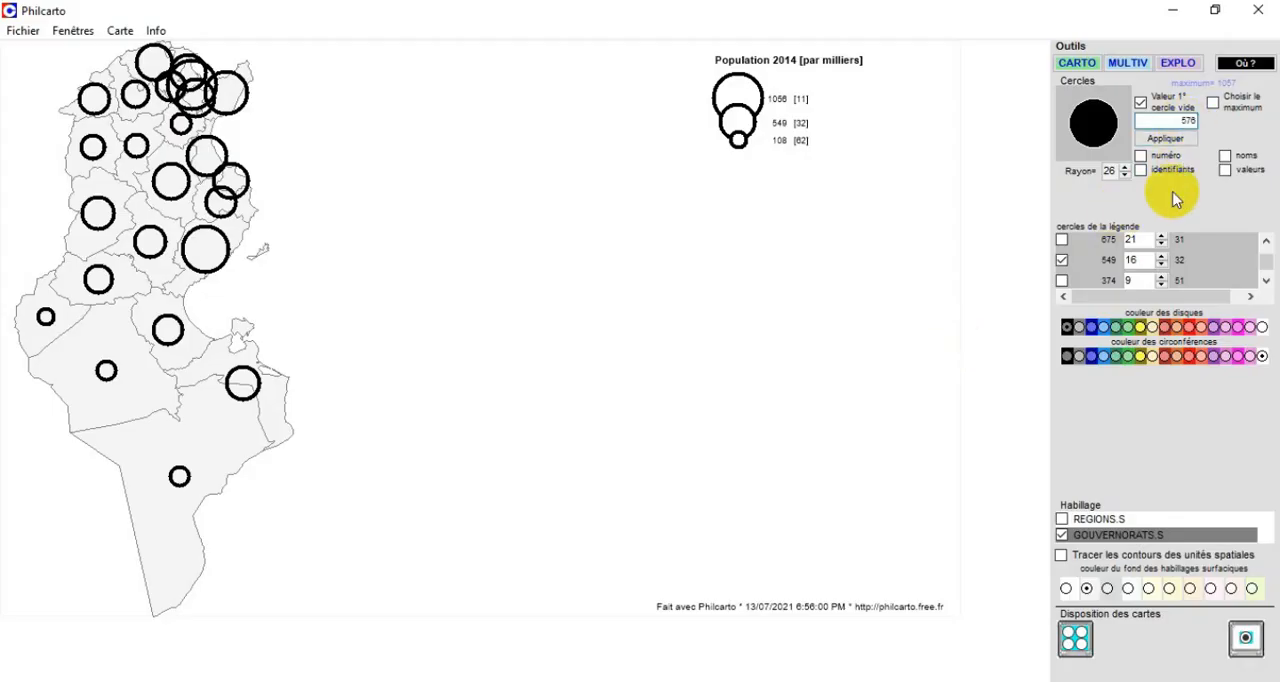
{"action": "left_click", "coordinate": [1180, 141]}
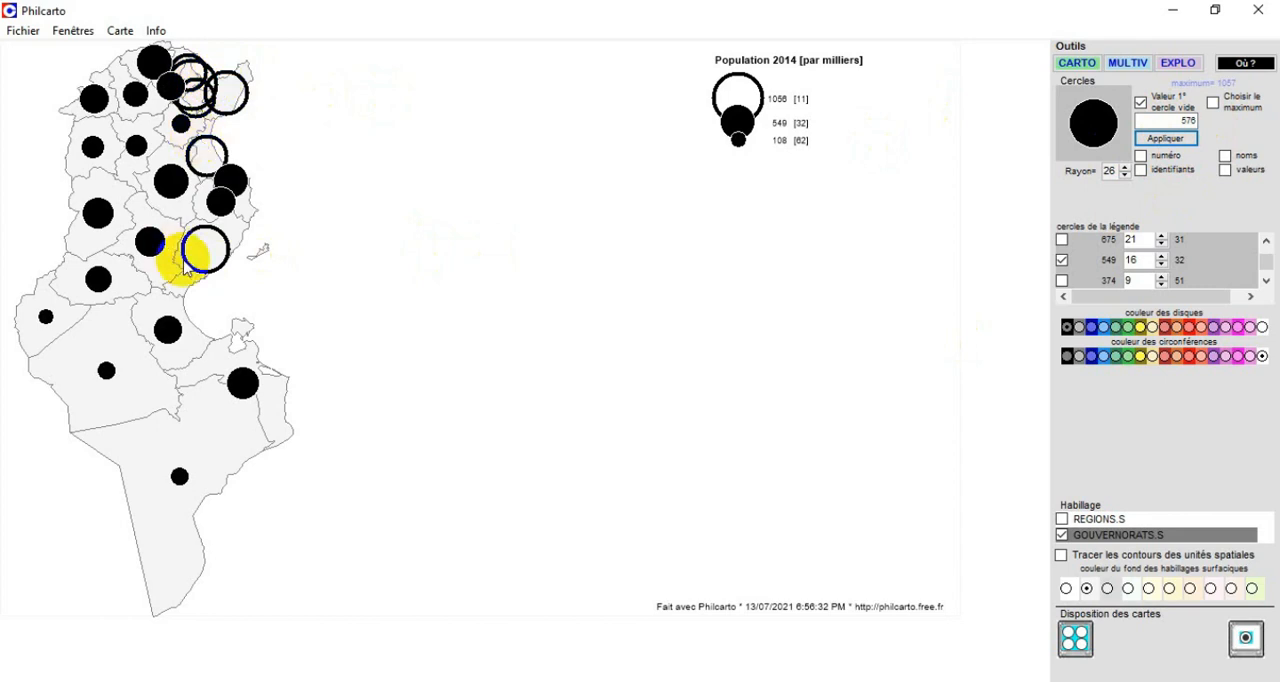
Set the first empty circle value to 1000 and apply it to the map.
{"action": "left_click_drag", "start_coordinate": [1177, 122], "coordinate": [1197, 123]}
{"action": "type", "text": "1000"}
{"action": "left_click", "coordinate": [1165, 138]}
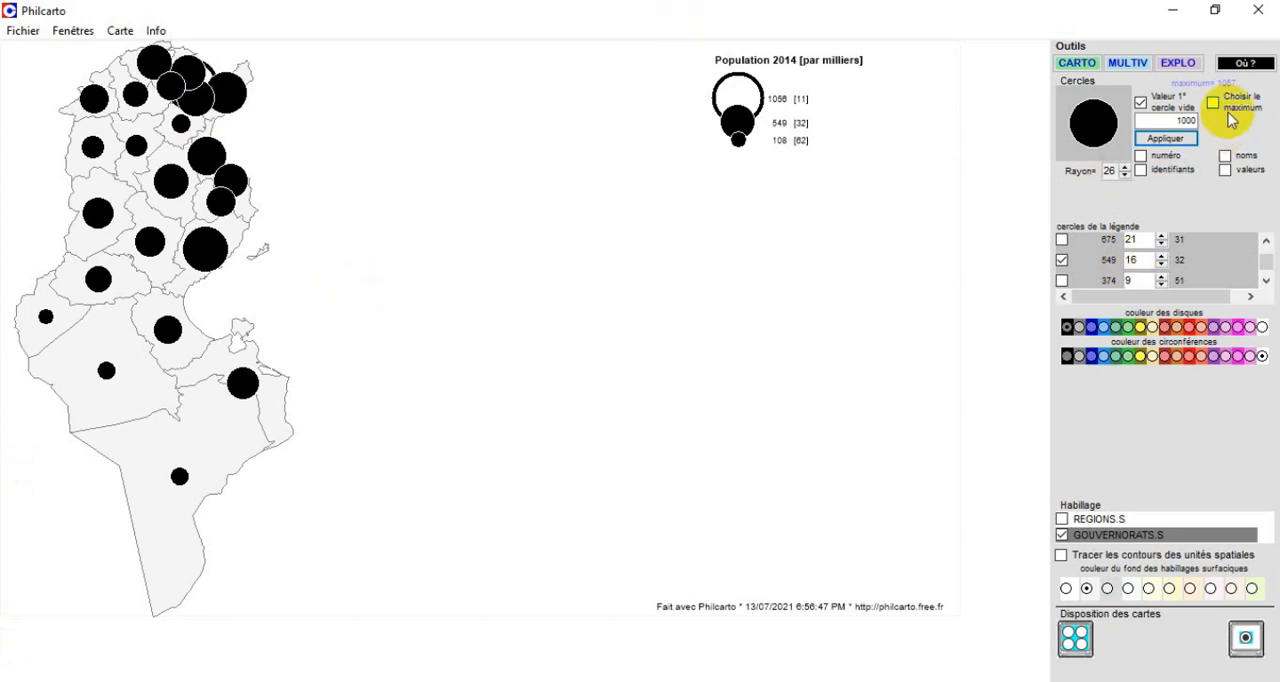
Preview the numbers, identifiers, names and values of the spatial units as map labels, turning each off again.
{"action": "left_click", "coordinate": [1141, 157]}
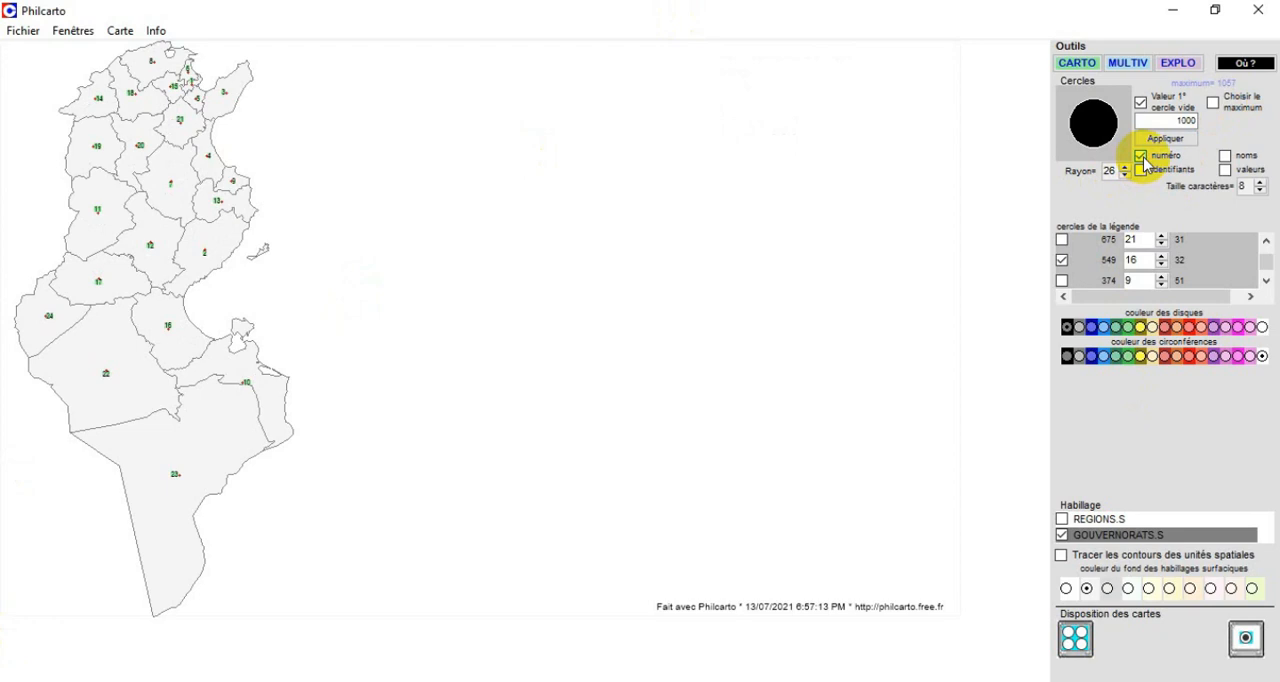
{"action": "left_click", "coordinate": [1141, 157]}
{"action": "left_click", "coordinate": [1141, 170]}
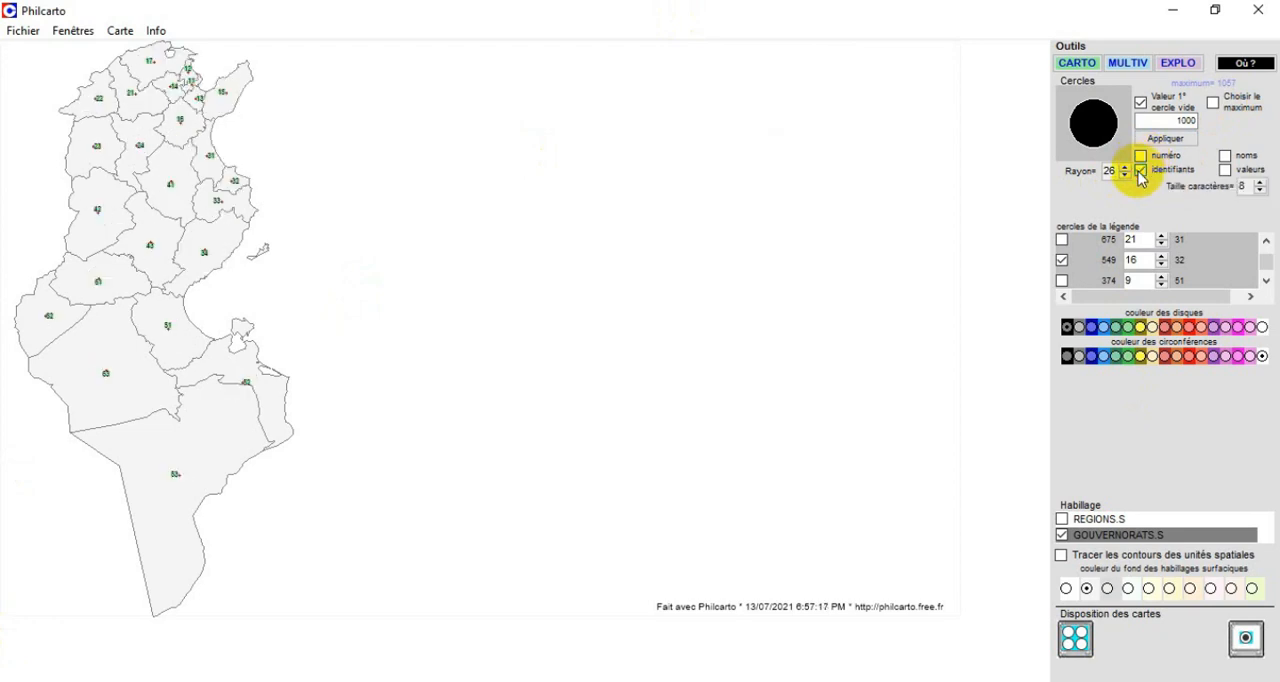
{"action": "left_click", "coordinate": [1141, 170]}
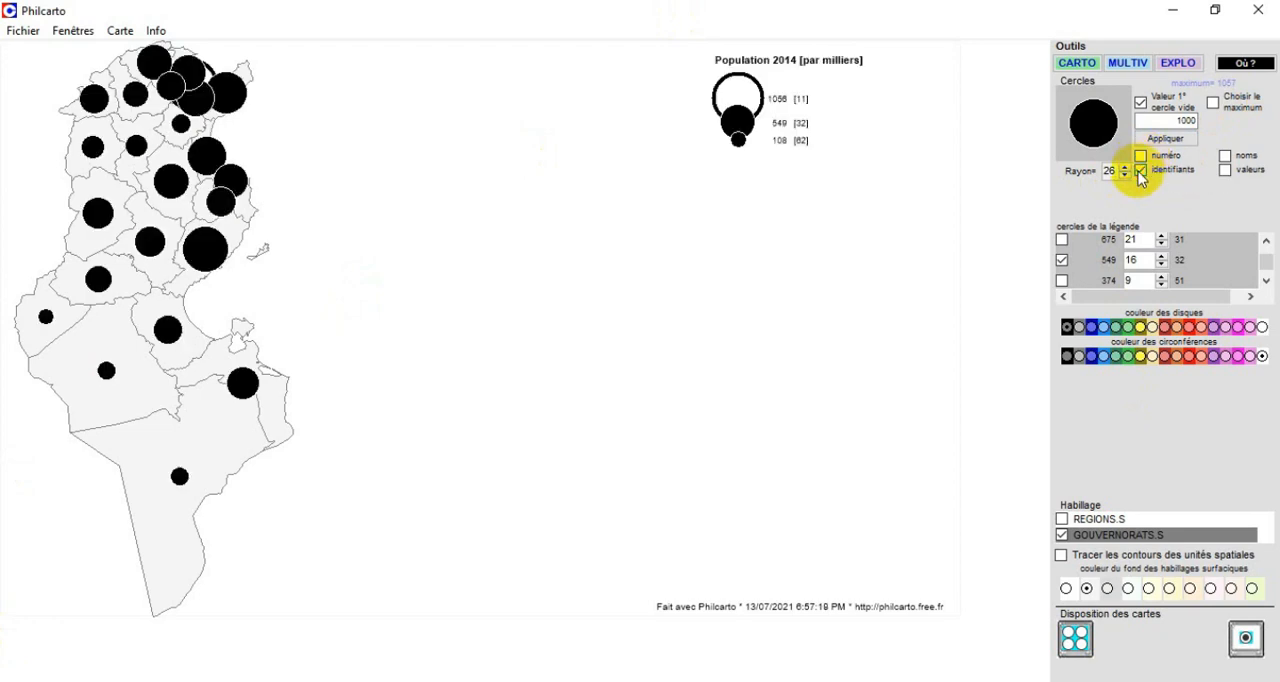
{"action": "left_click", "coordinate": [1225, 158]}
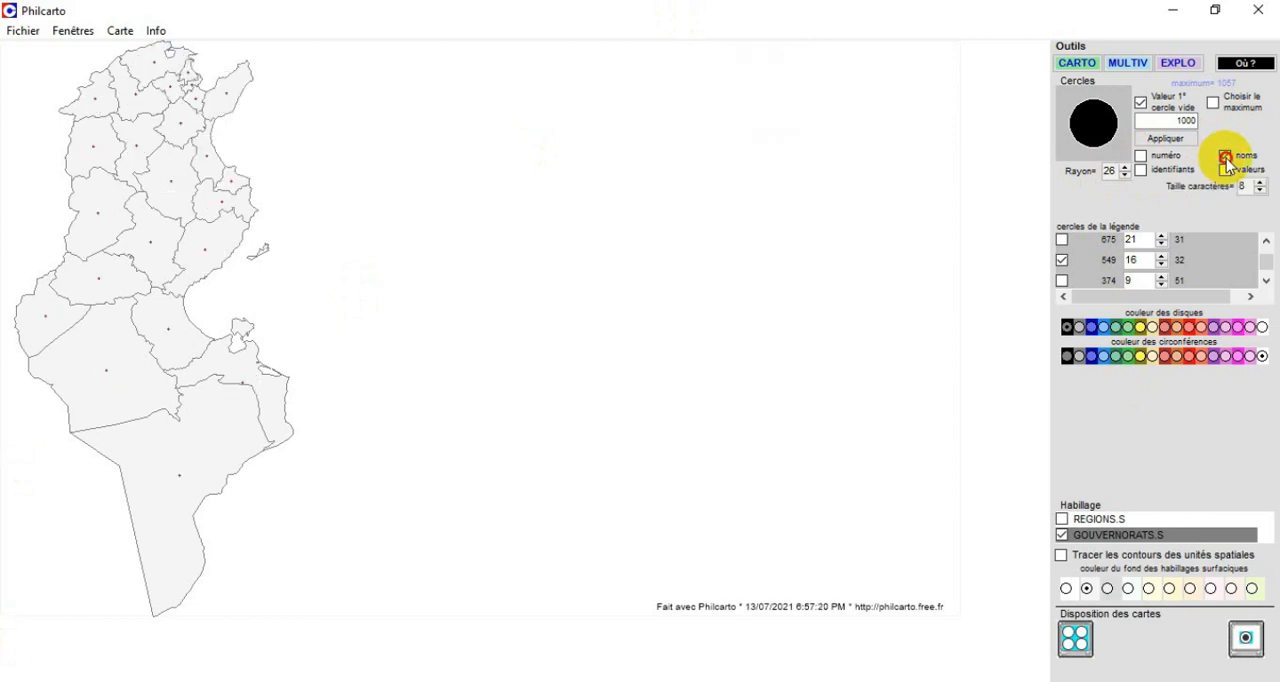
{"action": "left_click", "coordinate": [1226, 170]}
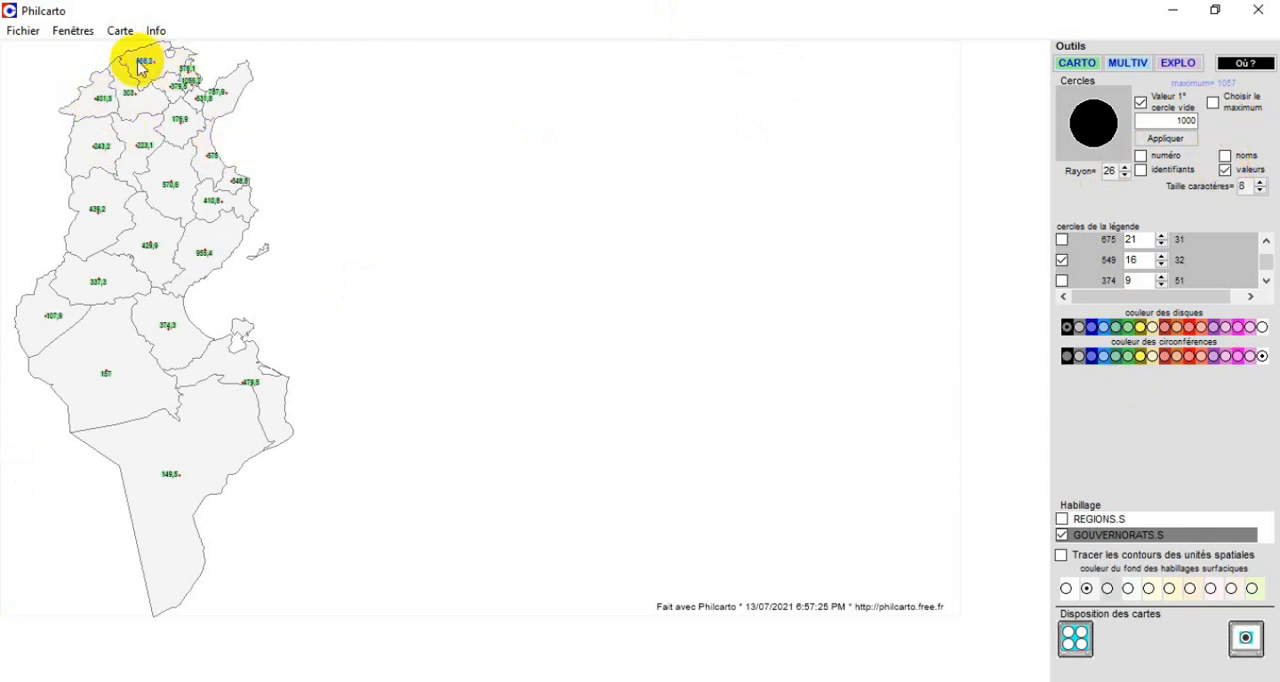
{"action": "left_click", "coordinate": [1224, 170]}
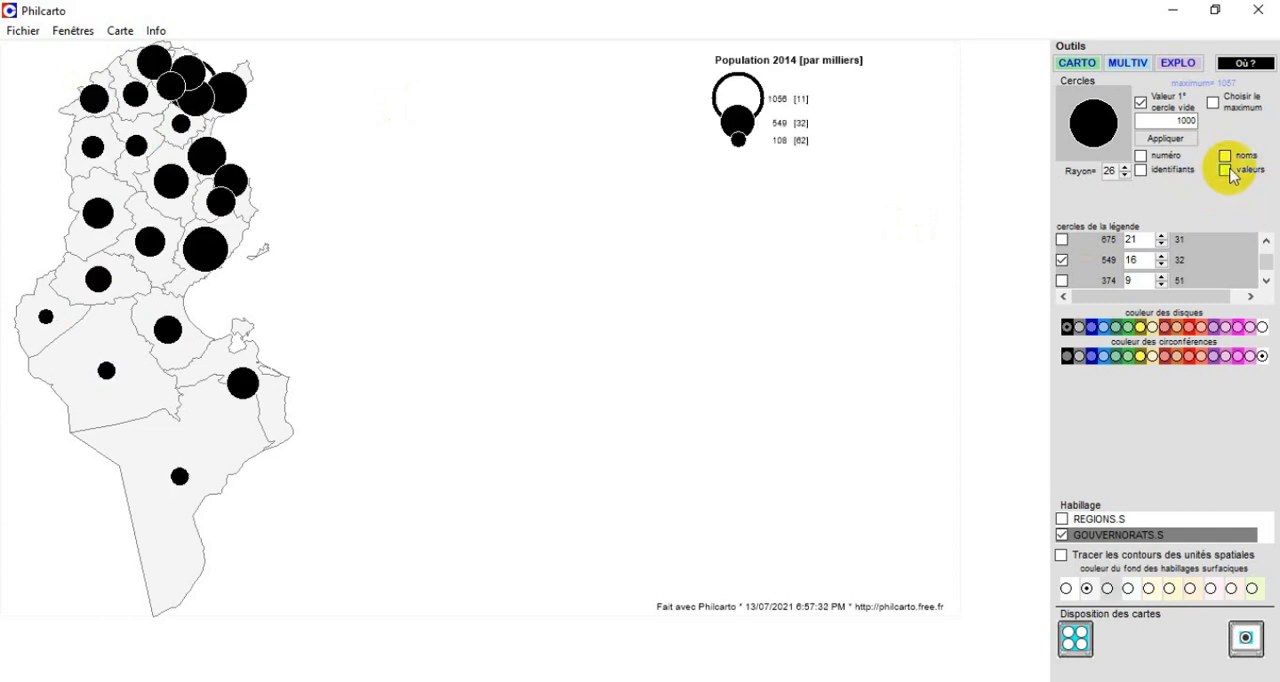
Try character sizes 12 and 6 on the value labels, and turn off both the labels and the first empty circle value.
{"action": "left_click", "coordinate": [1260, 191]}
{"action": "left_click", "coordinate": [1260, 183]}
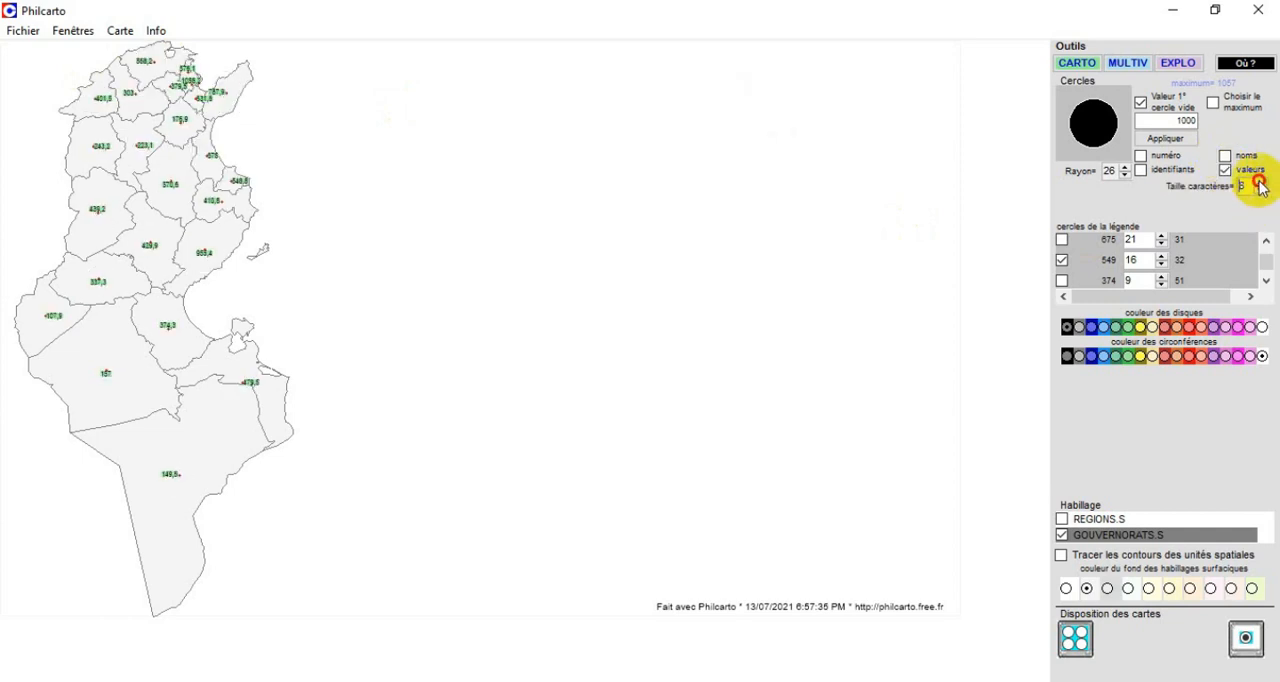
{"action": "left_click", "coordinate": [1260, 182]}
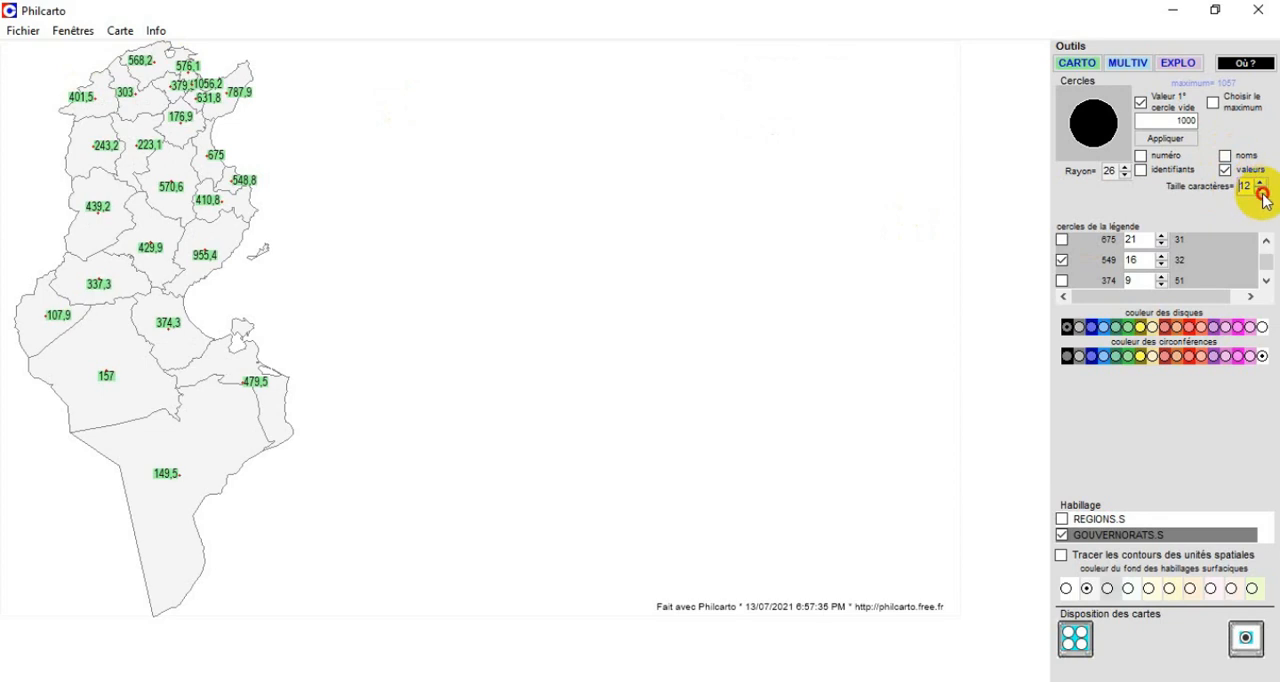
{"action": "left_click", "coordinate": [1261, 192]}
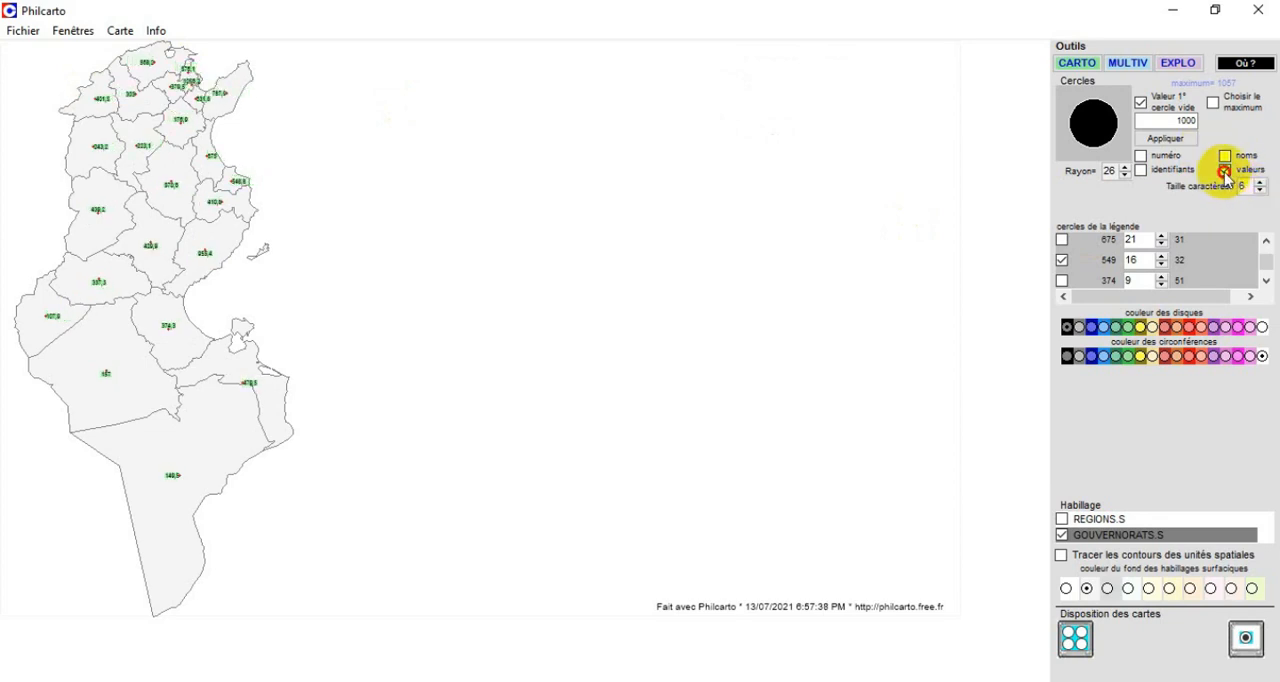
{"action": "left_click", "coordinate": [1224, 170]}
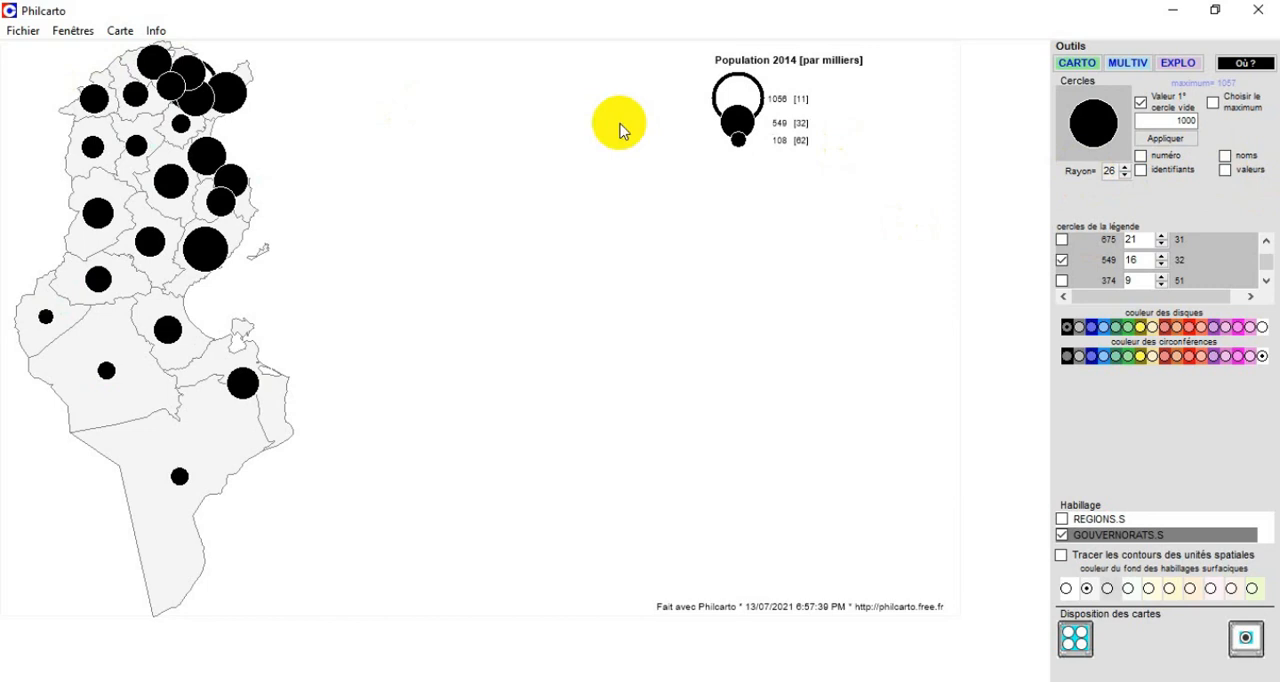
{"action": "left_click", "coordinate": [1140, 103]}
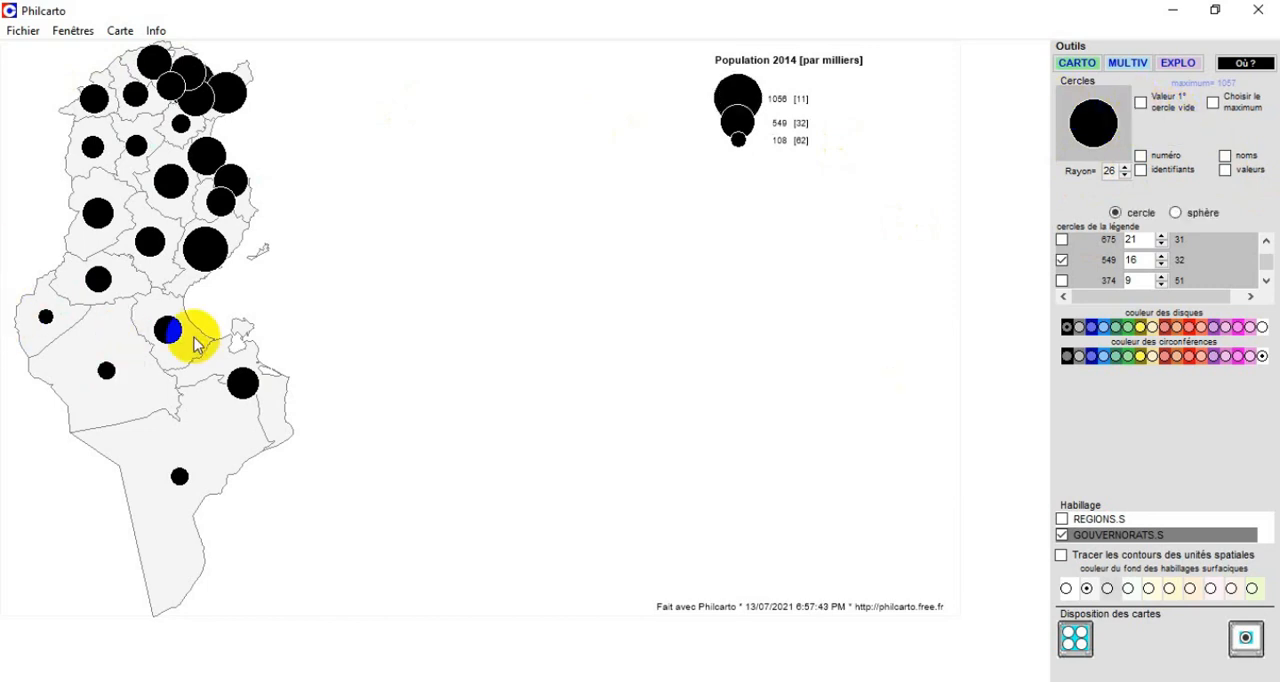
Create a point density map of the Population 2014 variable.
{"action": "left_click", "coordinate": [1072, 68]}
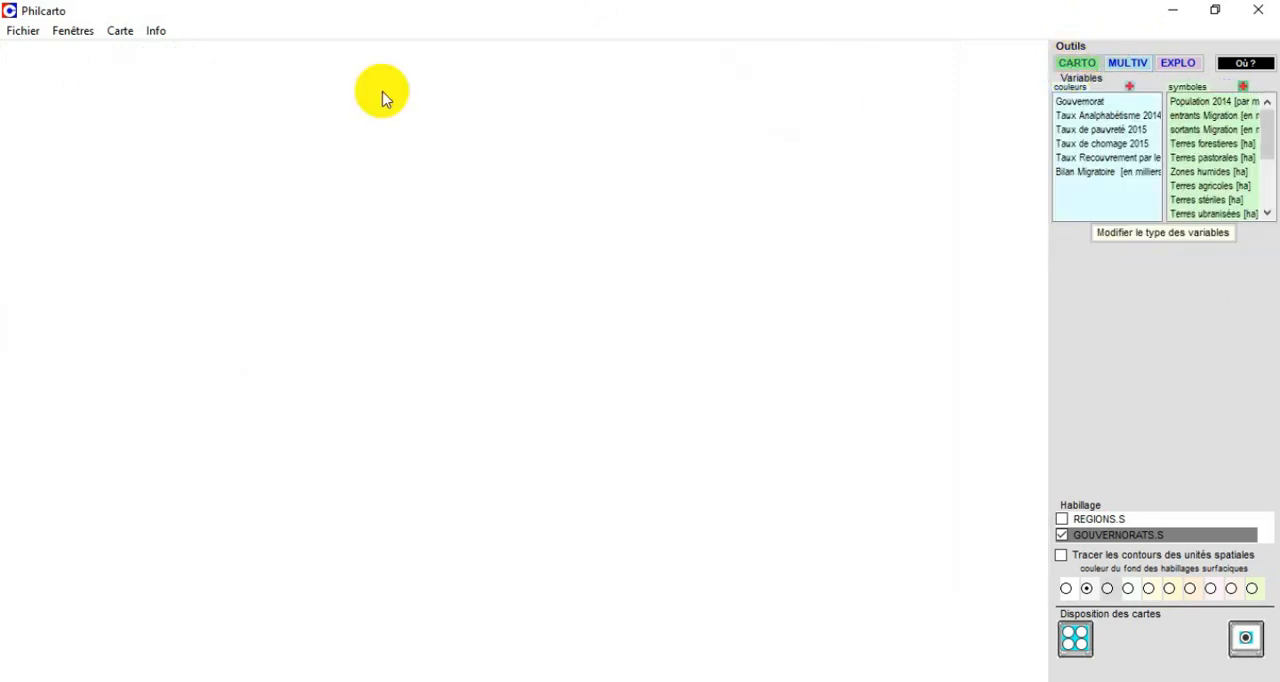
{"action": "left_click", "coordinate": [1225, 101]}
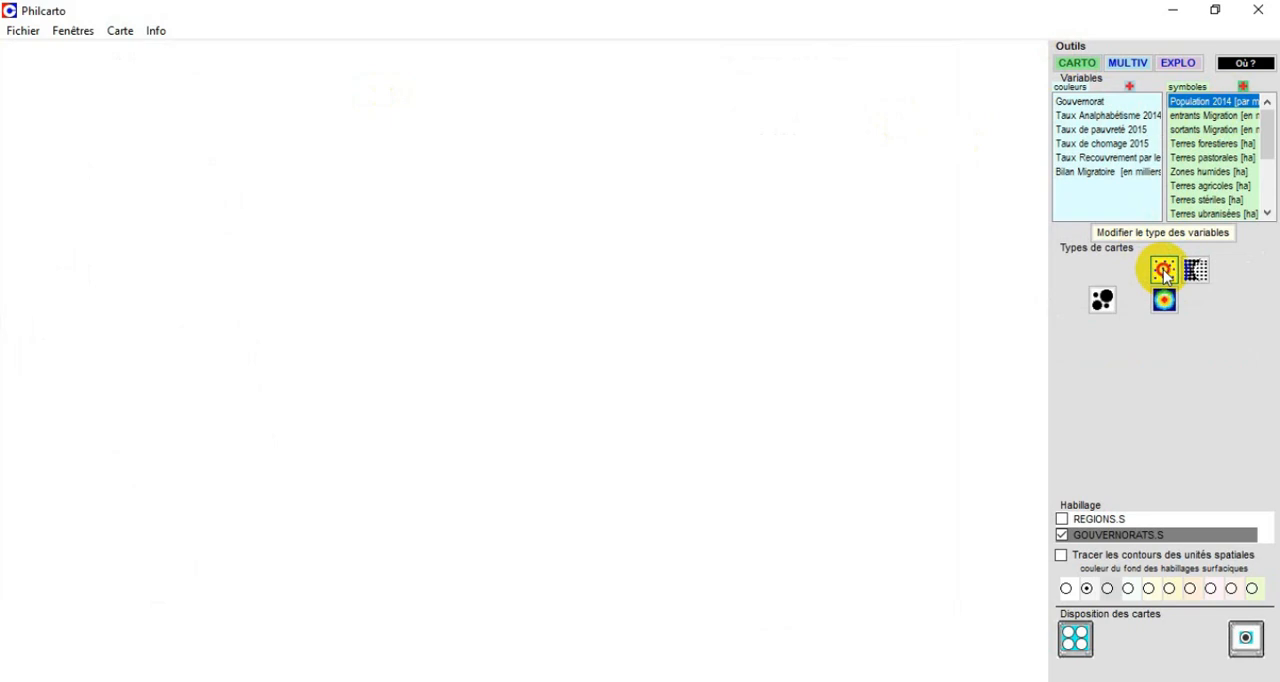
{"action": "left_click", "coordinate": [1164, 271]}
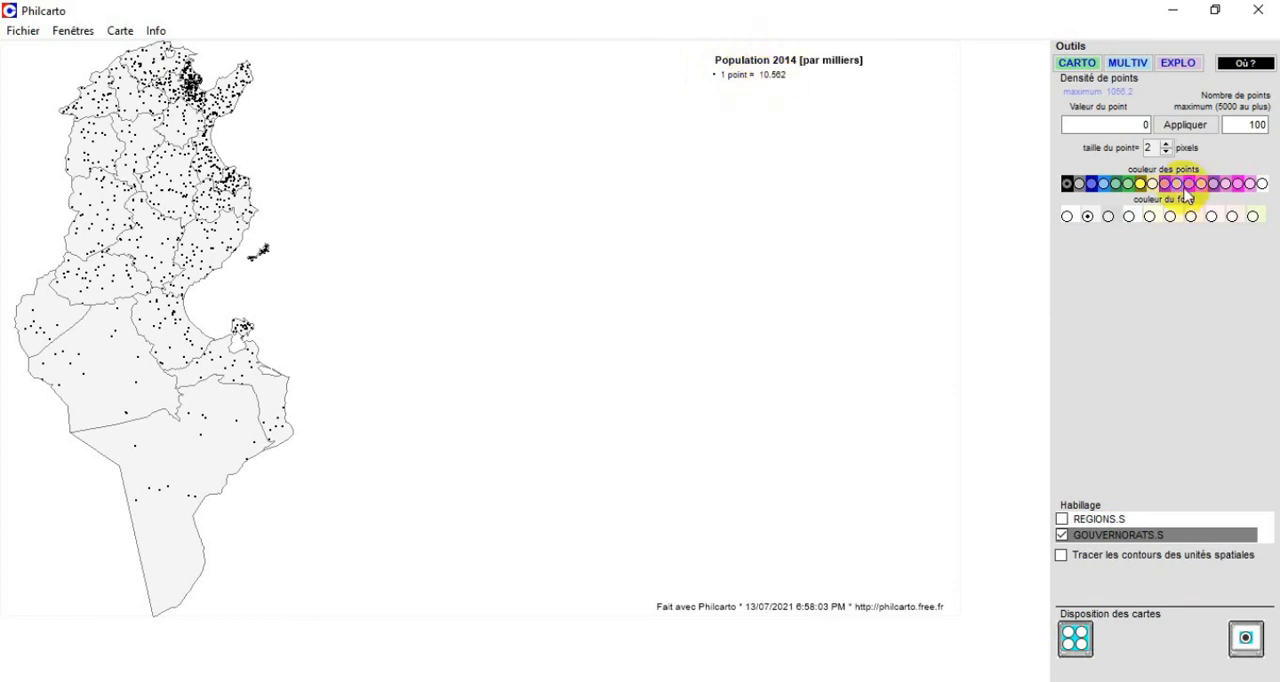
Try a point size of 4 pixels on the density map and return it to 2 pixels.
{"action": "left_click", "coordinate": [1167, 144]}
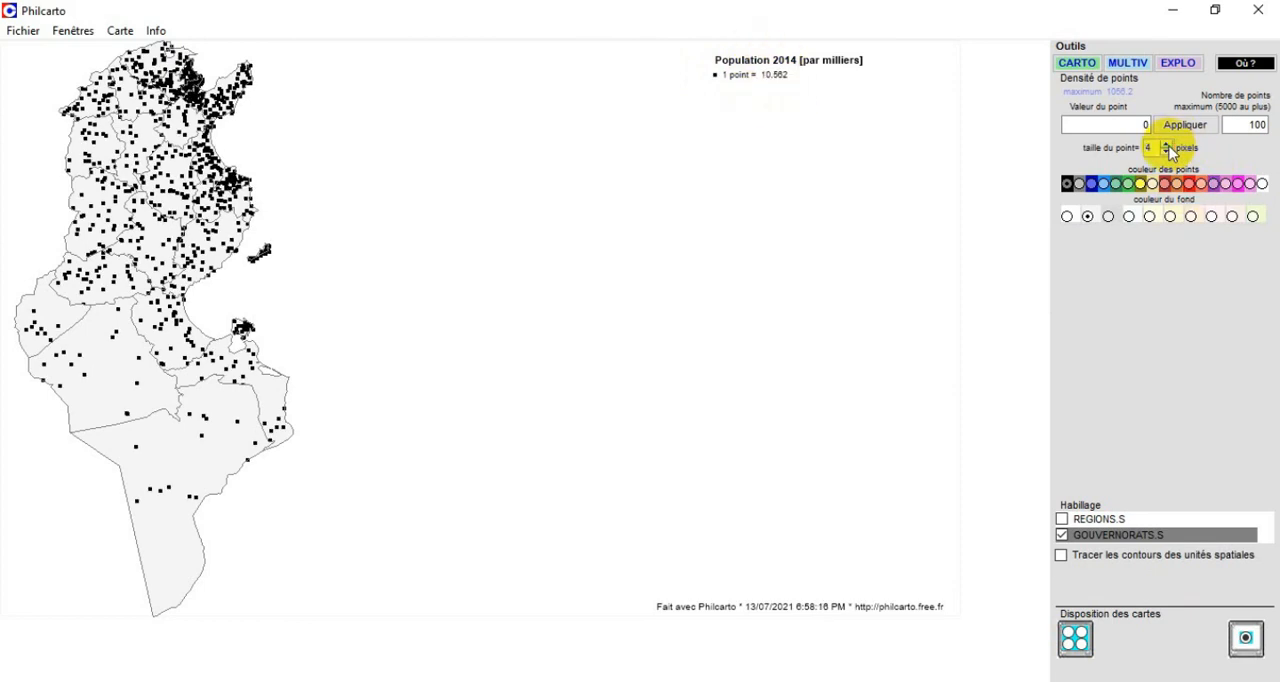
{"action": "left_click", "coordinate": [1166, 152]}
{"action": "left_click", "coordinate": [1166, 152]}
{"action": "left_click", "coordinate": [1166, 152]}
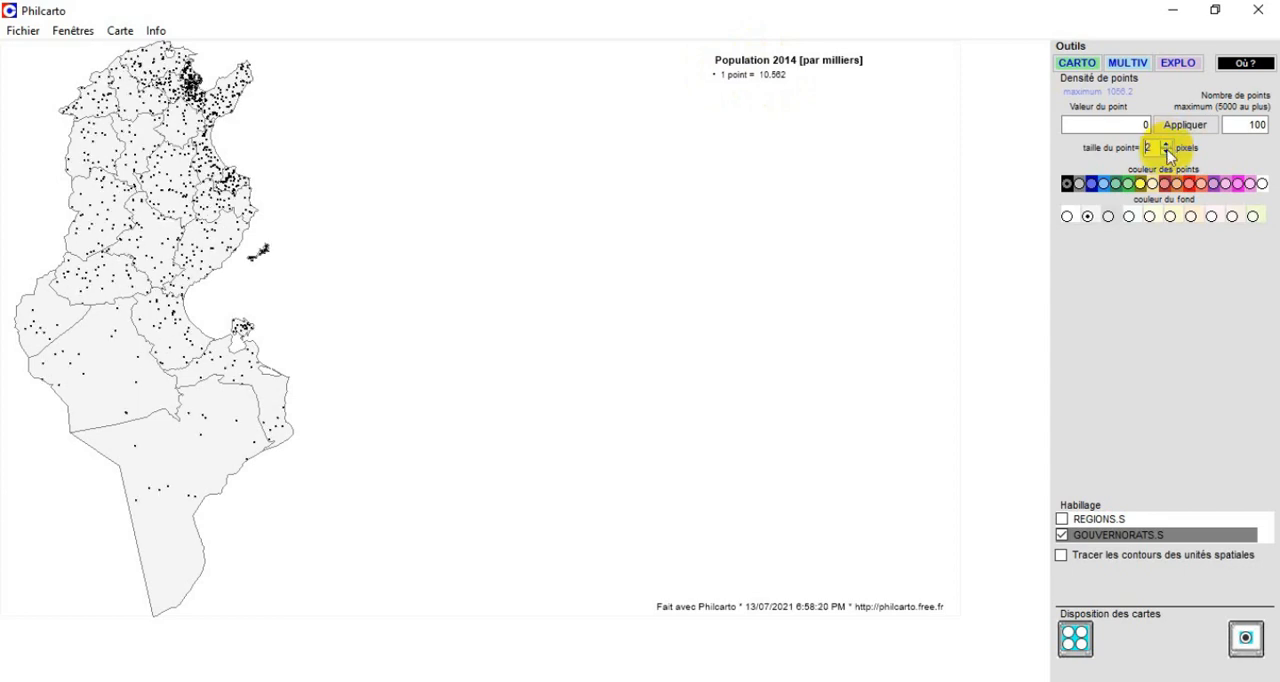
Try several colours for the density points, settle on orange-red, and set the map background to a darker grey.
{"action": "left_click", "coordinate": [1104, 184]}
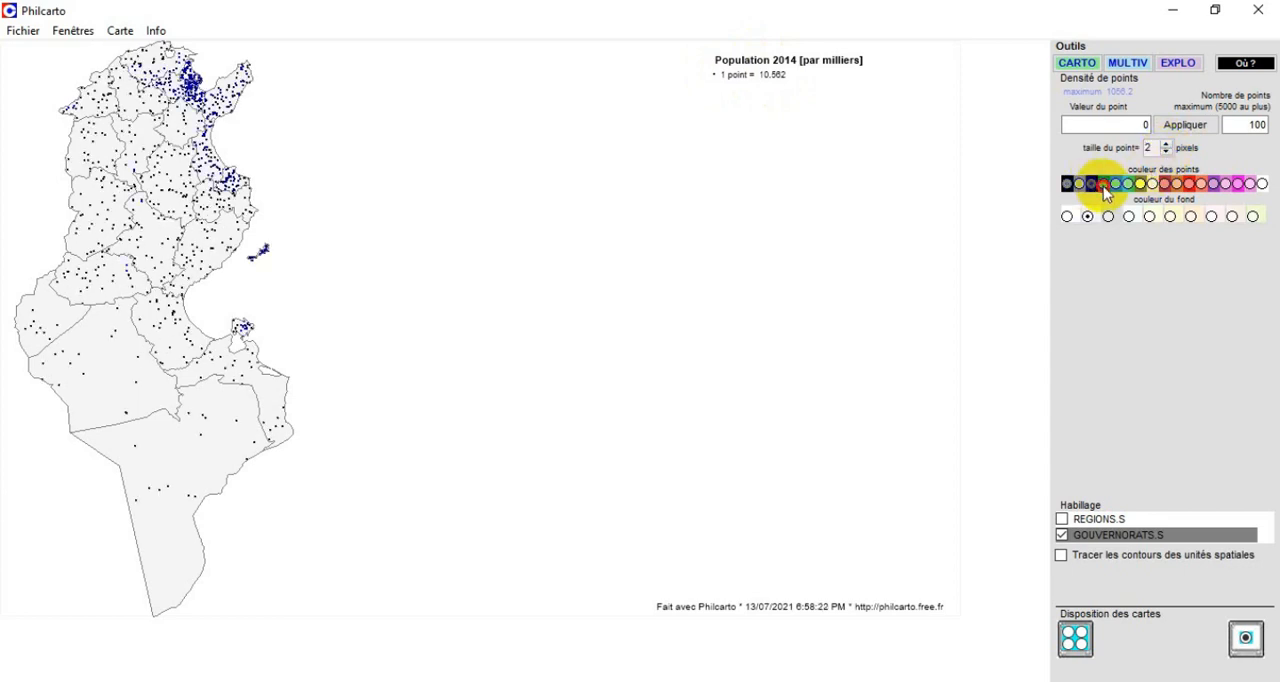
{"action": "left_click", "coordinate": [1127, 184]}
{"action": "left_click", "coordinate": [1151, 184]}
{"action": "left_click", "coordinate": [1175, 184]}
{"action": "left_click", "coordinate": [1201, 184]}
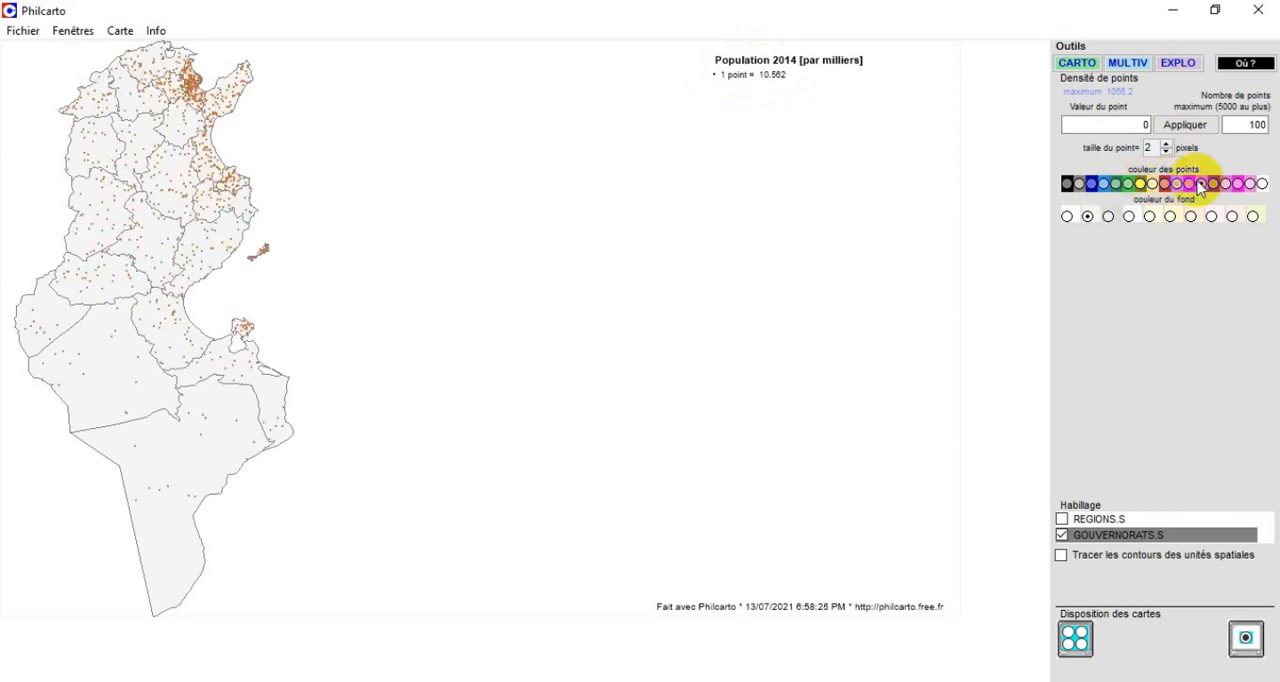
{"action": "left_click", "coordinate": [1108, 216]}
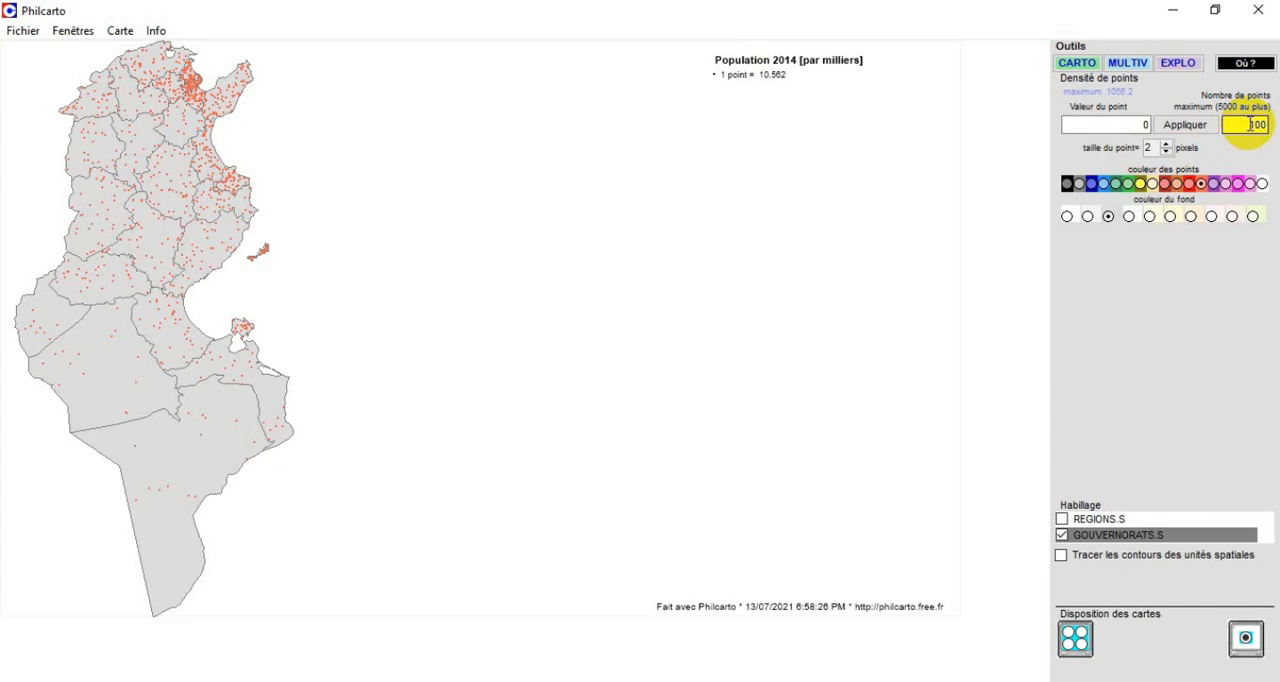
Try a point value of 1, reset it to 0, and redraw the density map with a maximum of 100 points.
{"action": "double_click", "coordinate": [1143, 124]}
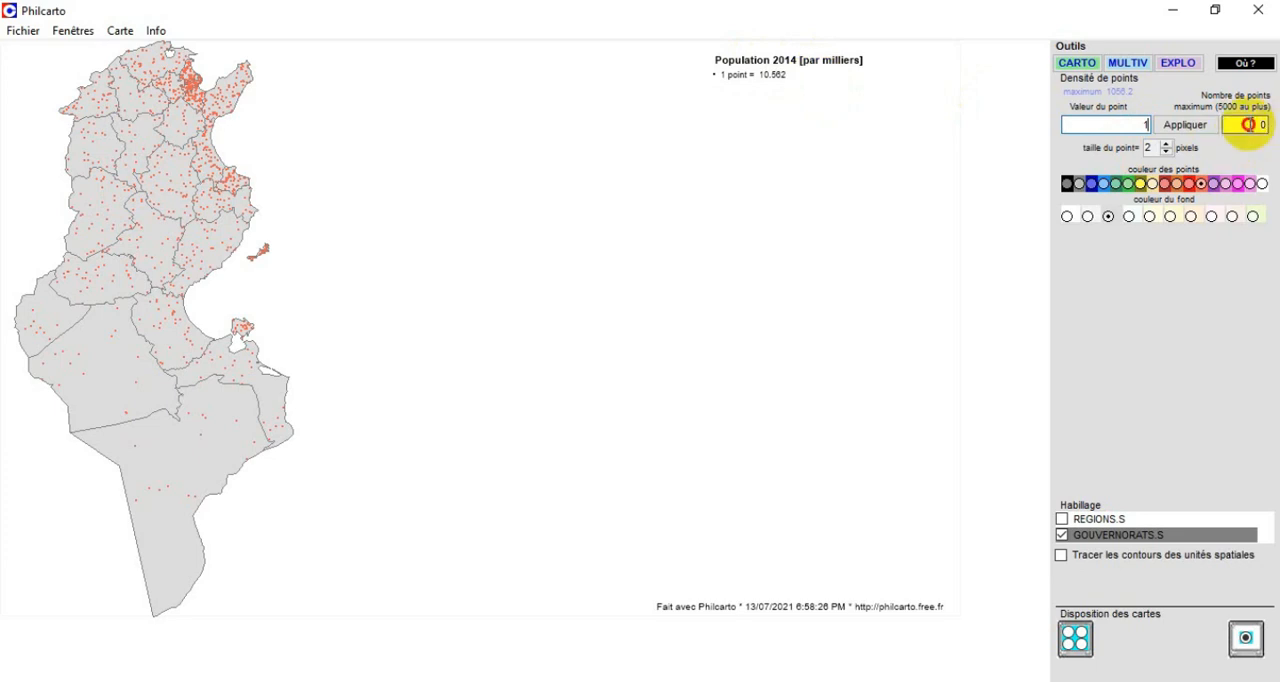
{"action": "type", "text": "00"}
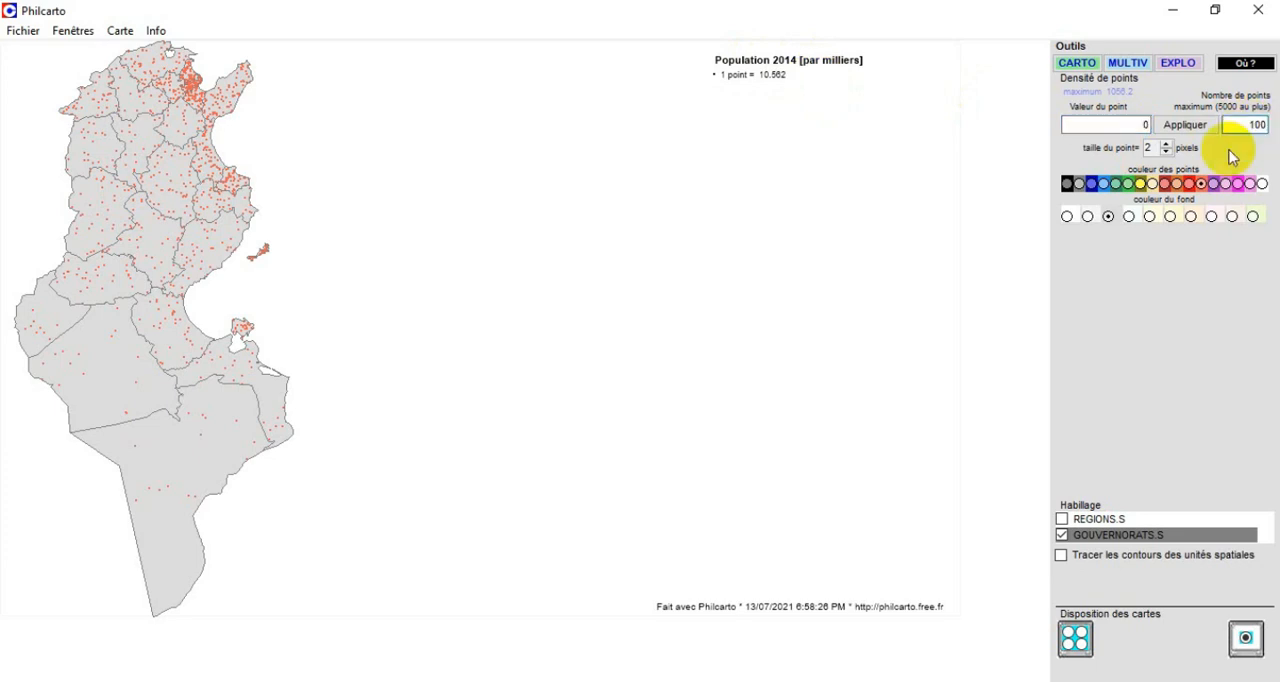
{"action": "left_click", "coordinate": [1188, 127]}
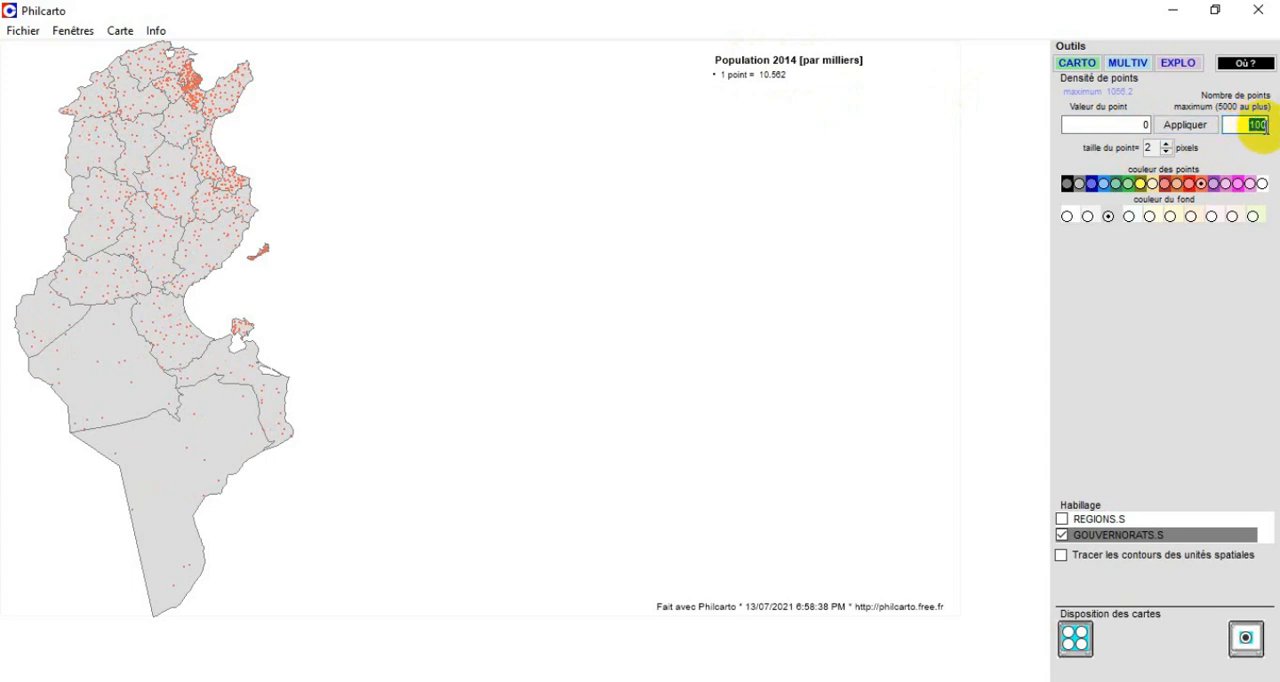
Set the maximum number of points to 1000 and apply it to the density map.
{"action": "left_click", "coordinate": [1246, 127]}
{"action": "type", "text": "10"}
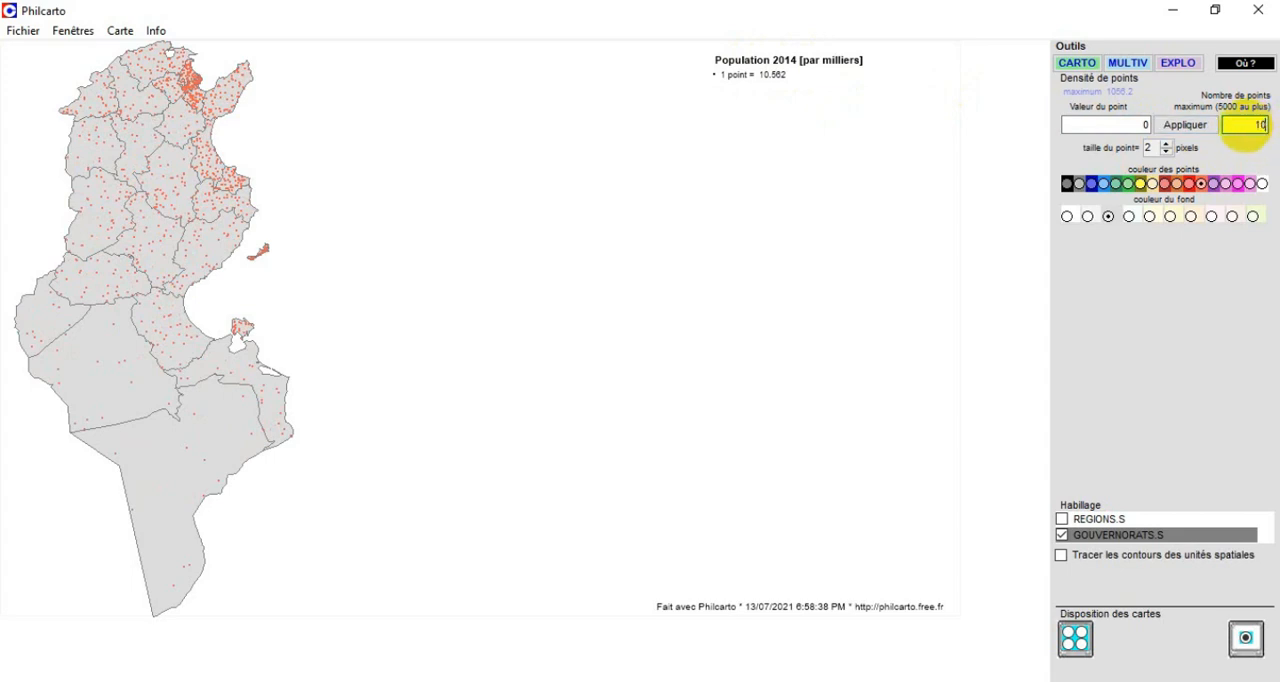
{"action": "type", "text": "00"}
{"action": "left_click", "coordinate": [1177, 129]}
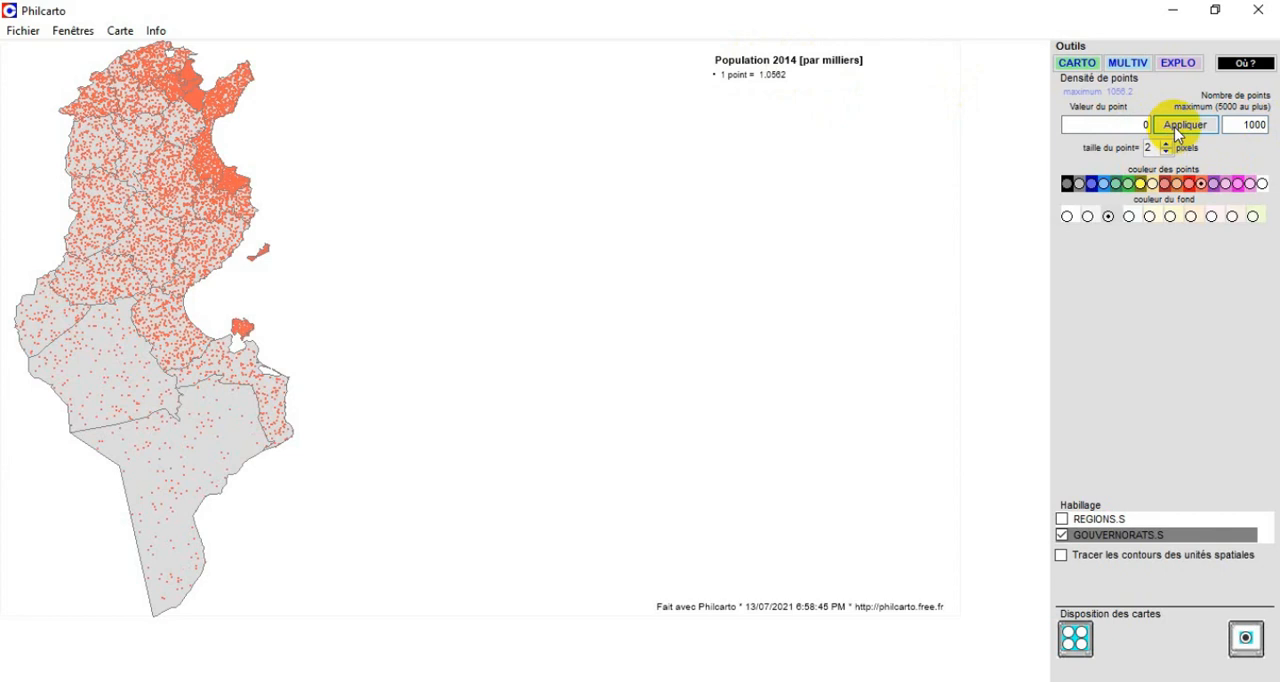
Redraw the density map with a maximum of 500 points, and try 250 points as well.
{"action": "left_click", "coordinate": [1268, 125]}
{"action": "left_click_drag", "start_coordinate": [1247, 125], "coordinate": [1260, 124]}
{"action": "type", "text": "500"}
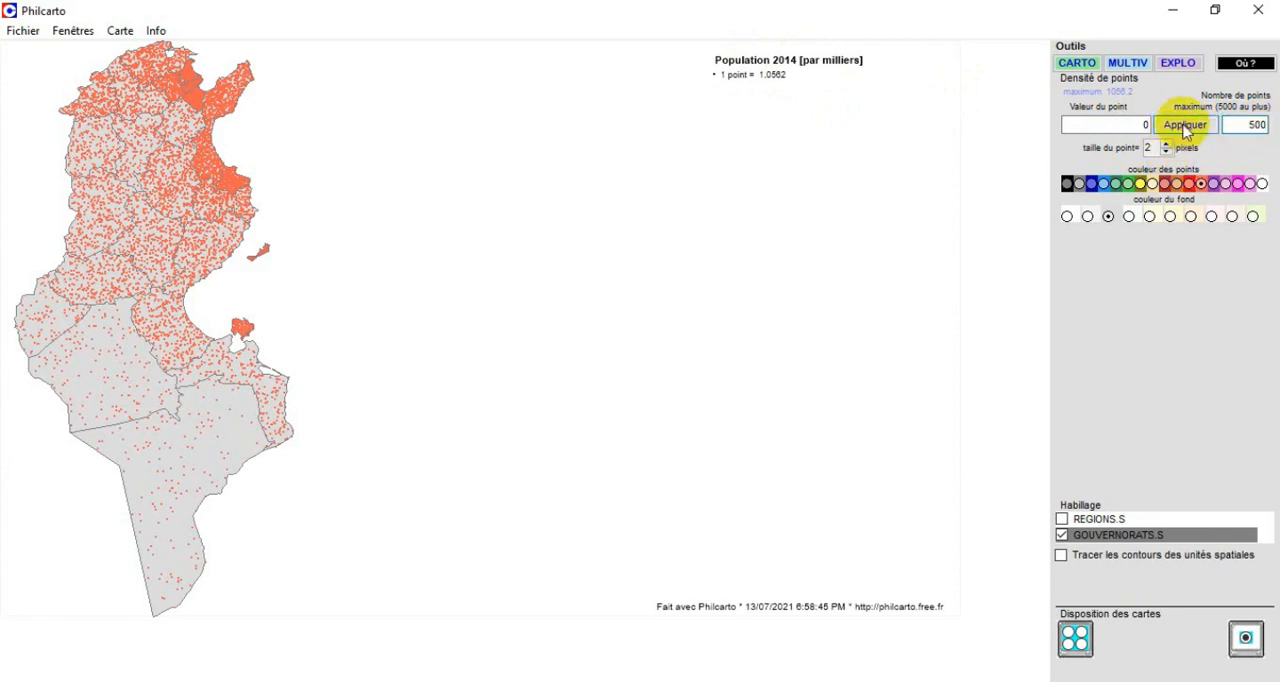
{"action": "left_click", "coordinate": [1180, 124]}
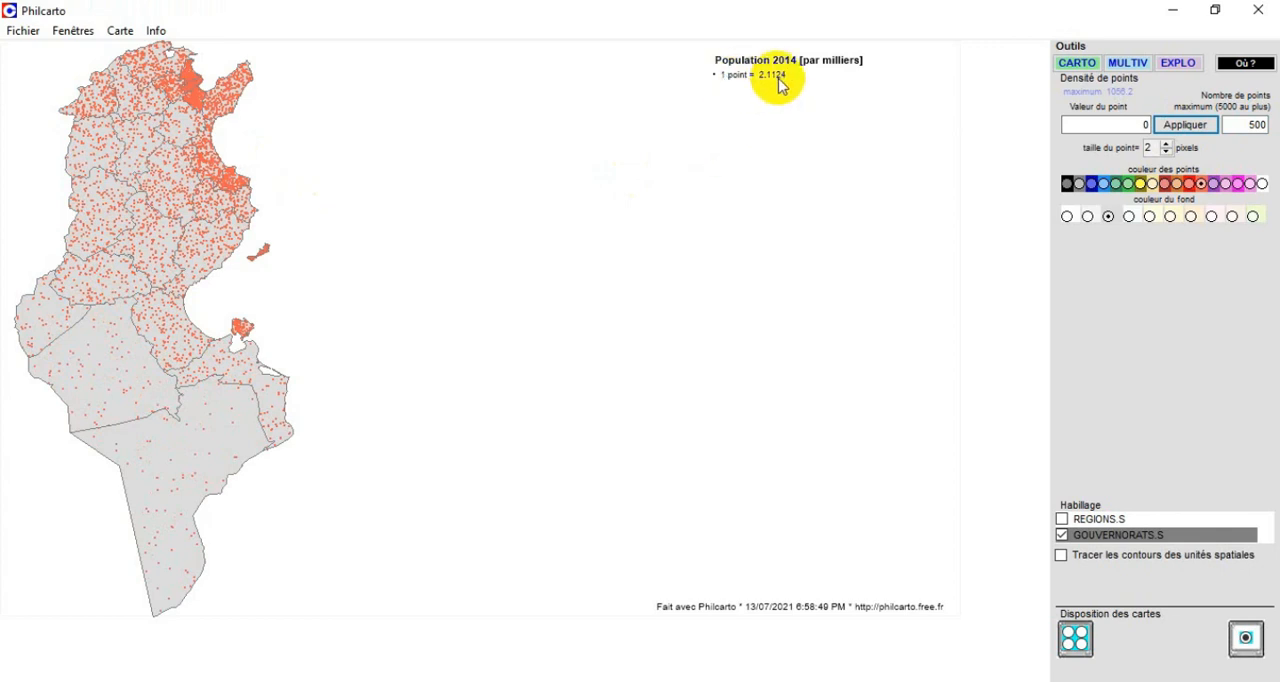
{"action": "left_click", "coordinate": [1256, 125]}
{"action": "type", "text": "2"}
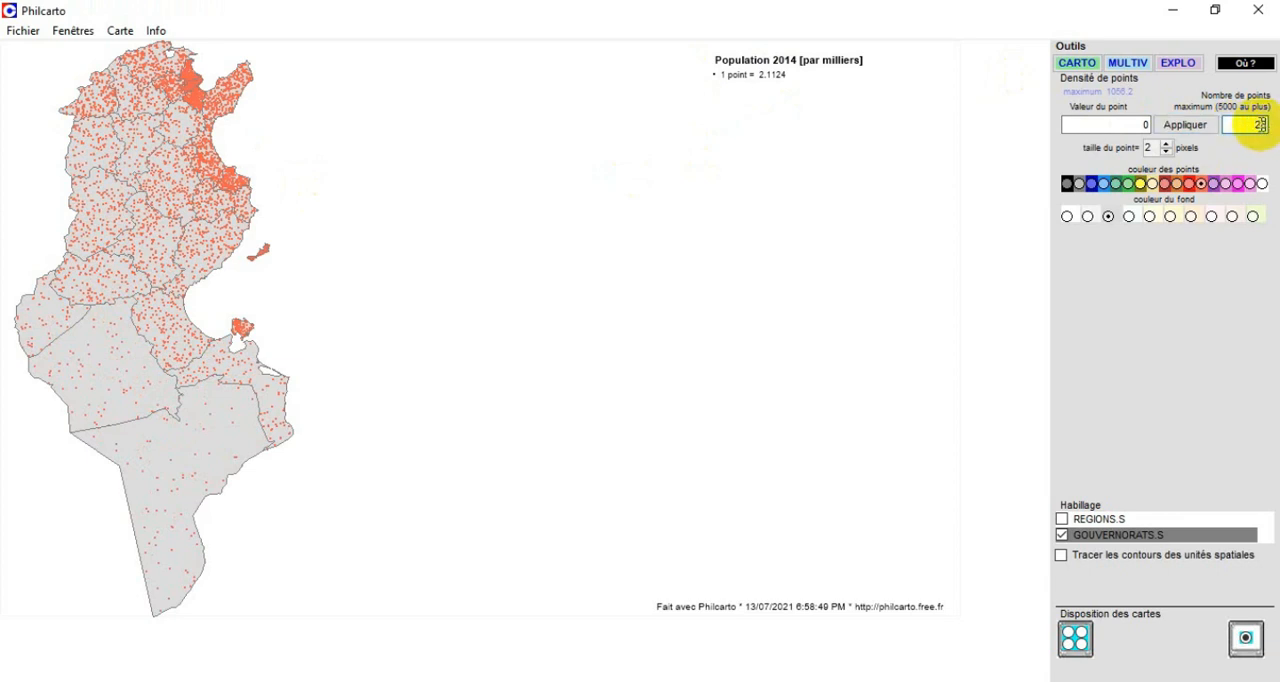
{"action": "type", "text": "50"}
{"action": "left_click", "coordinate": [1185, 125]}
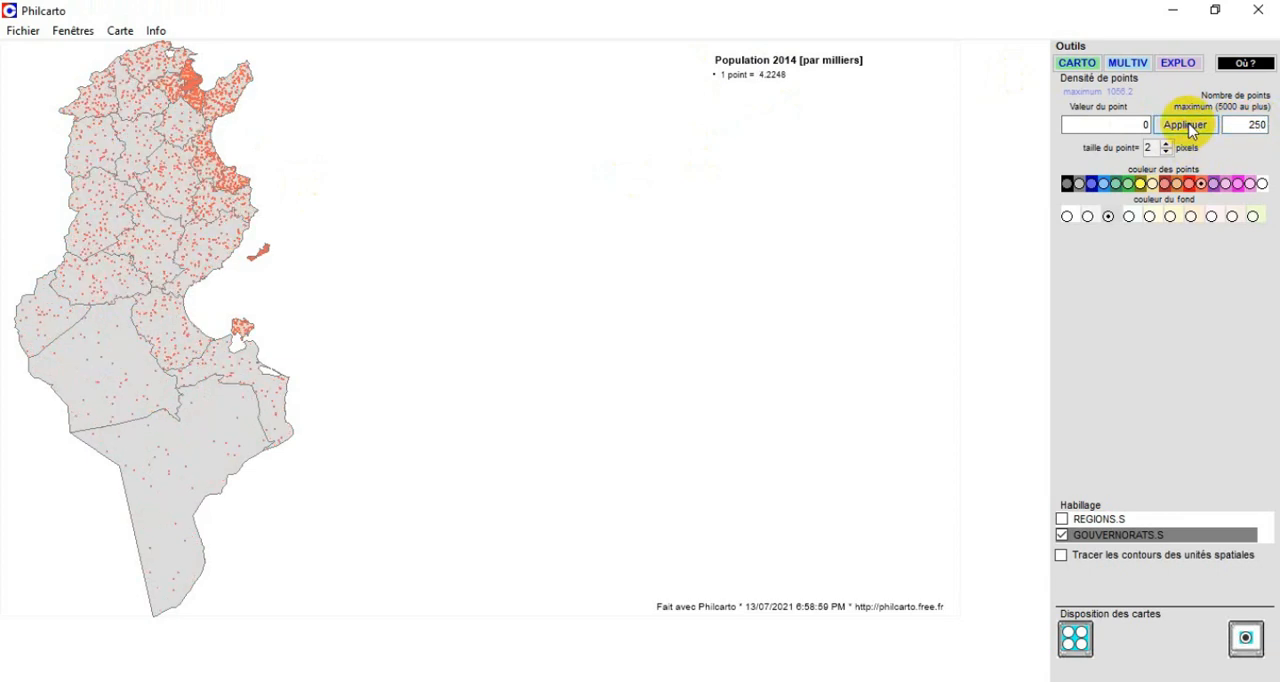
Colour the density points black and apply a maximum of 1000 points after trying 100.
{"action": "left_click", "coordinate": [1067, 184]}
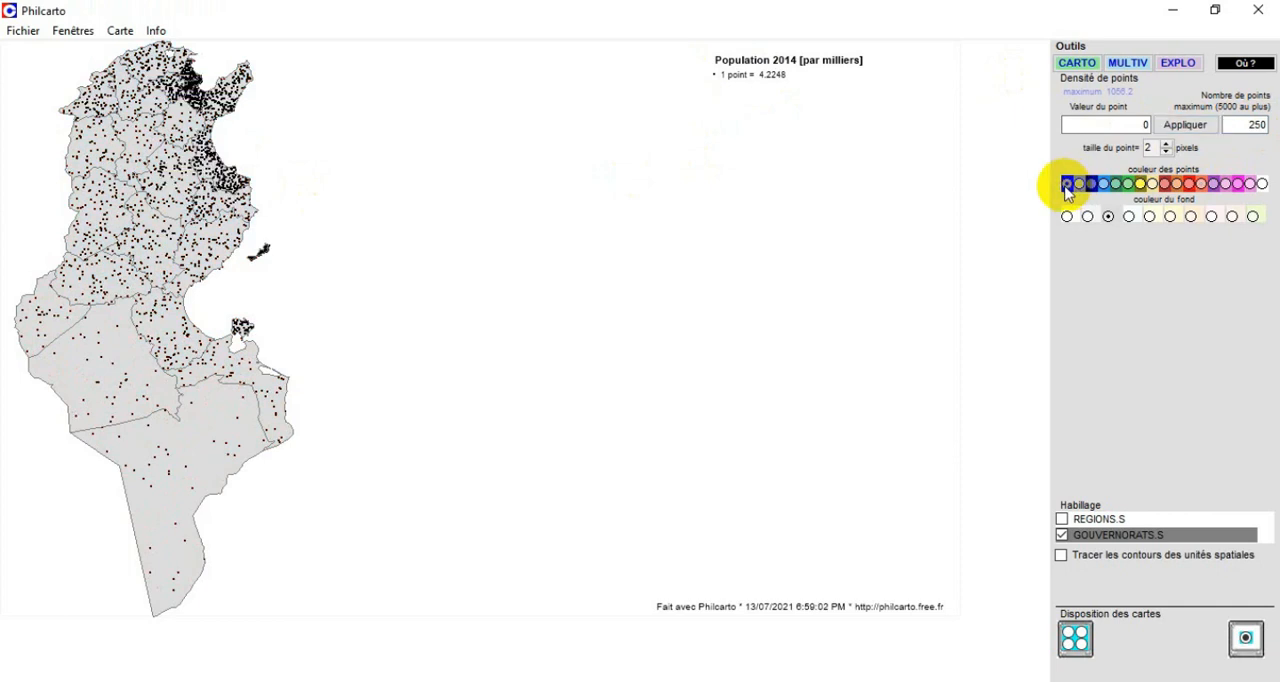
{"action": "left_click", "coordinate": [1238, 121]}
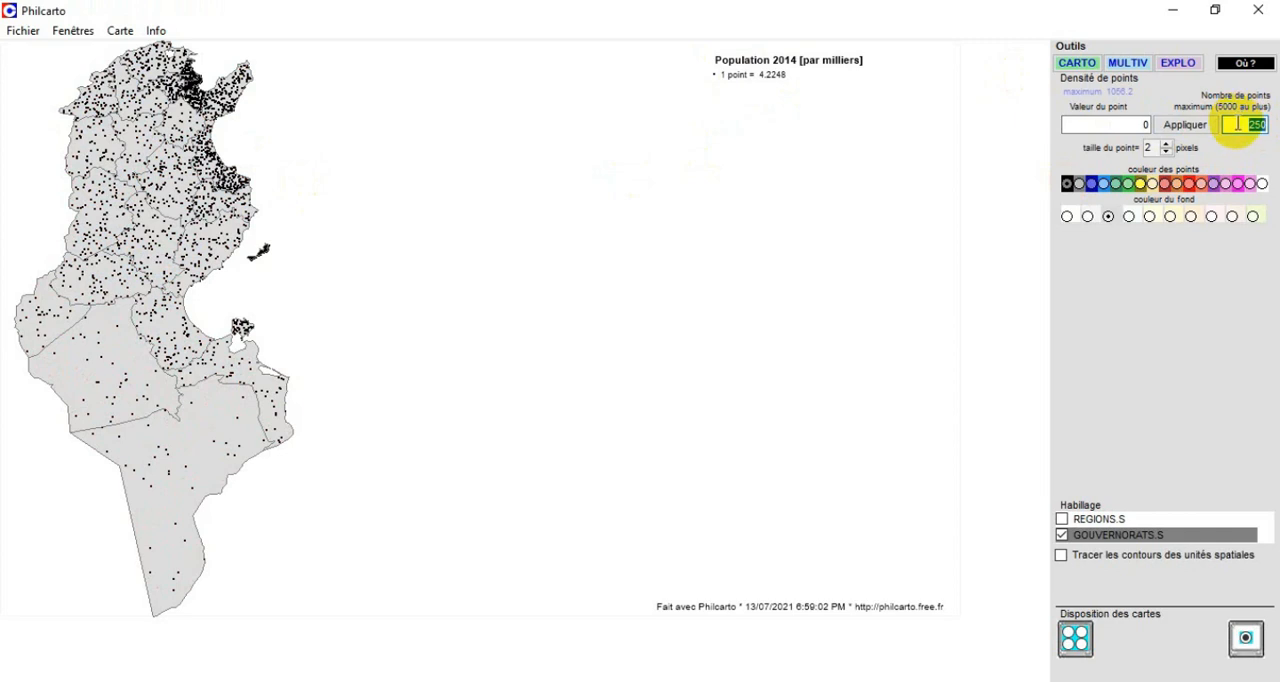
{"action": "type", "text": "100"}
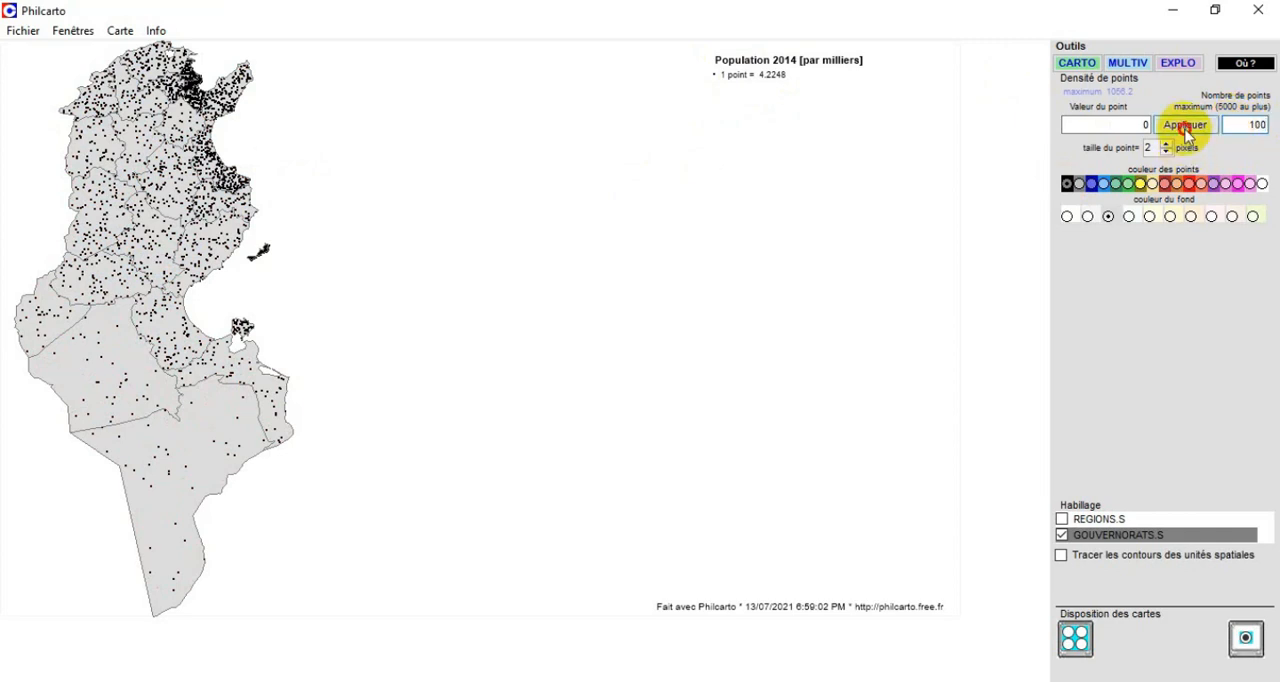
{"action": "left_click", "coordinate": [1186, 127]}
{"action": "left_click", "coordinate": [1257, 123]}
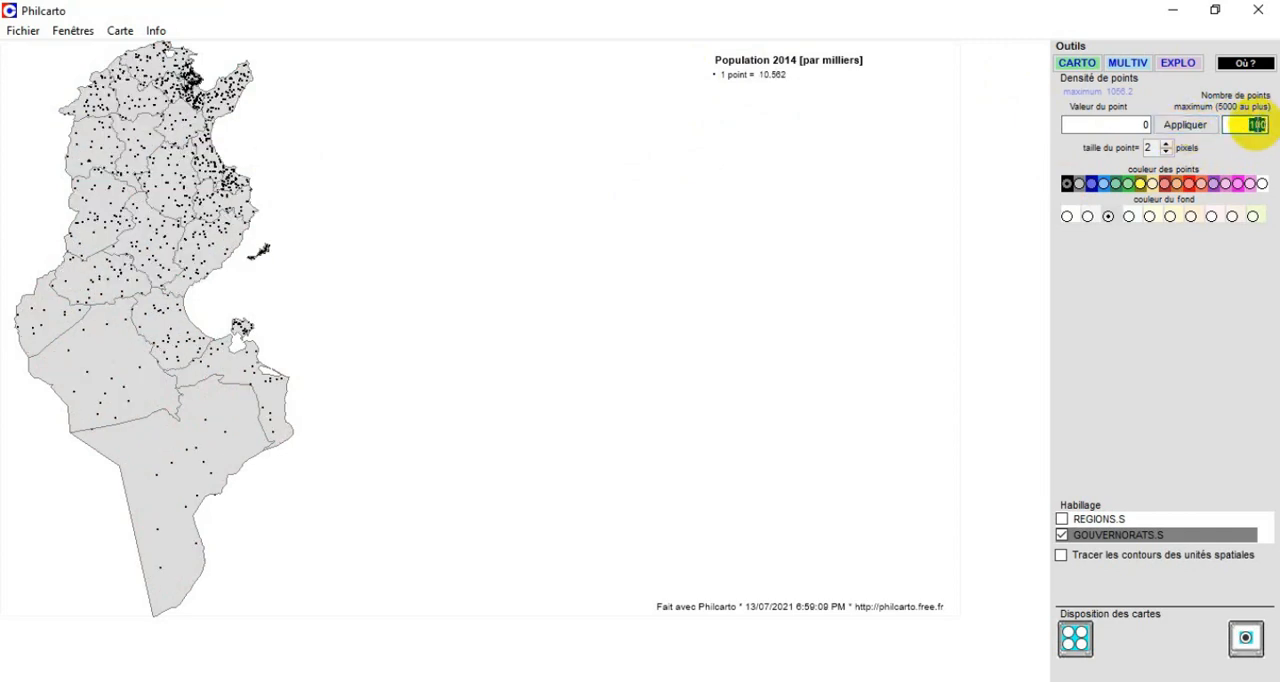
{"action": "type", "text": "0"}
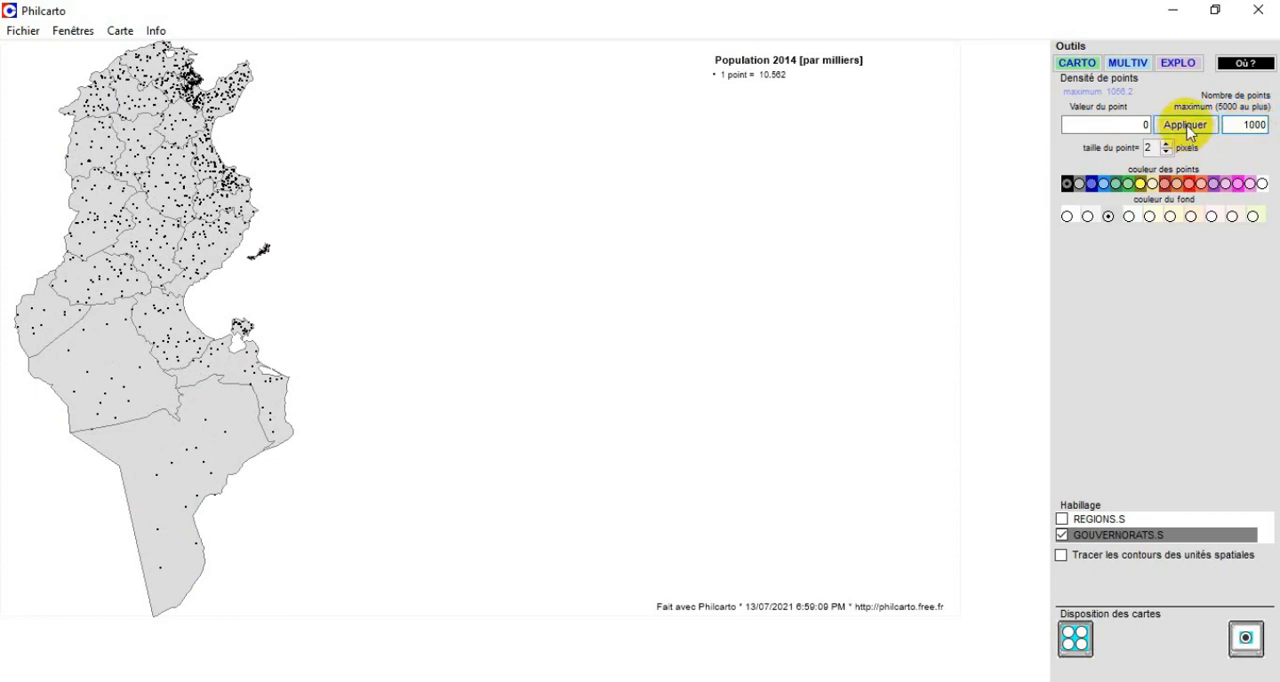
{"action": "left_click", "coordinate": [1186, 126]}
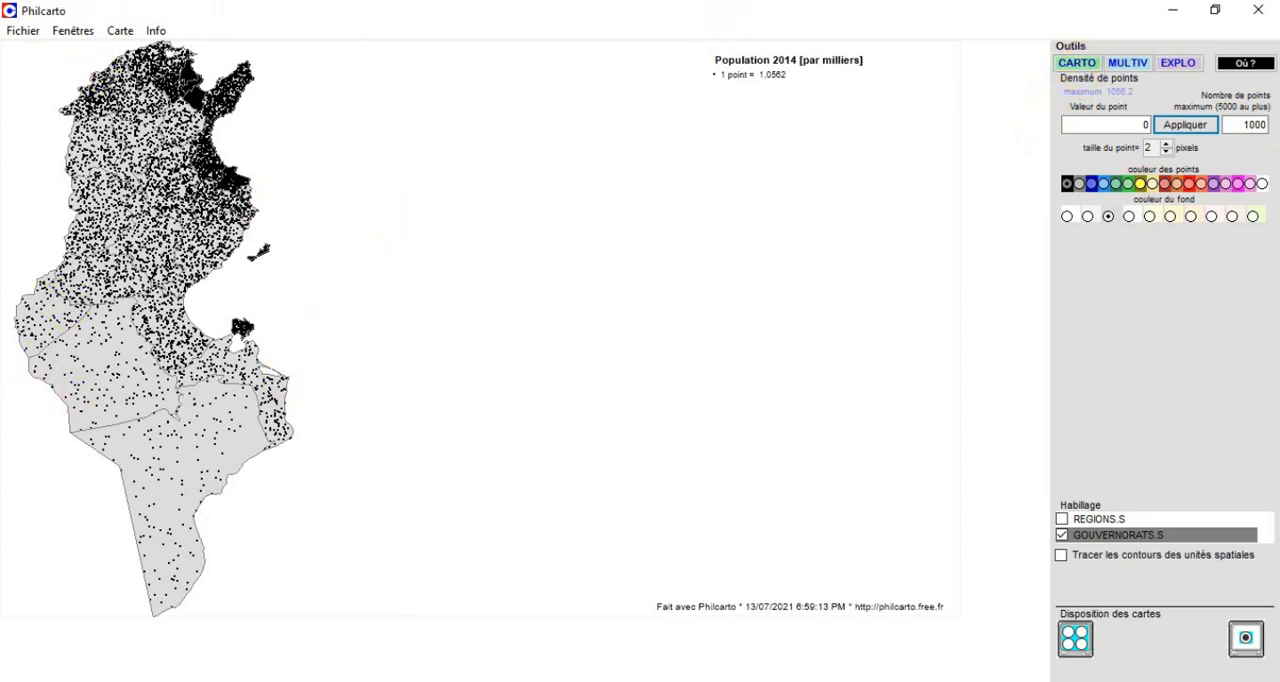
{"action": "left_click", "coordinate": [608, 638]}
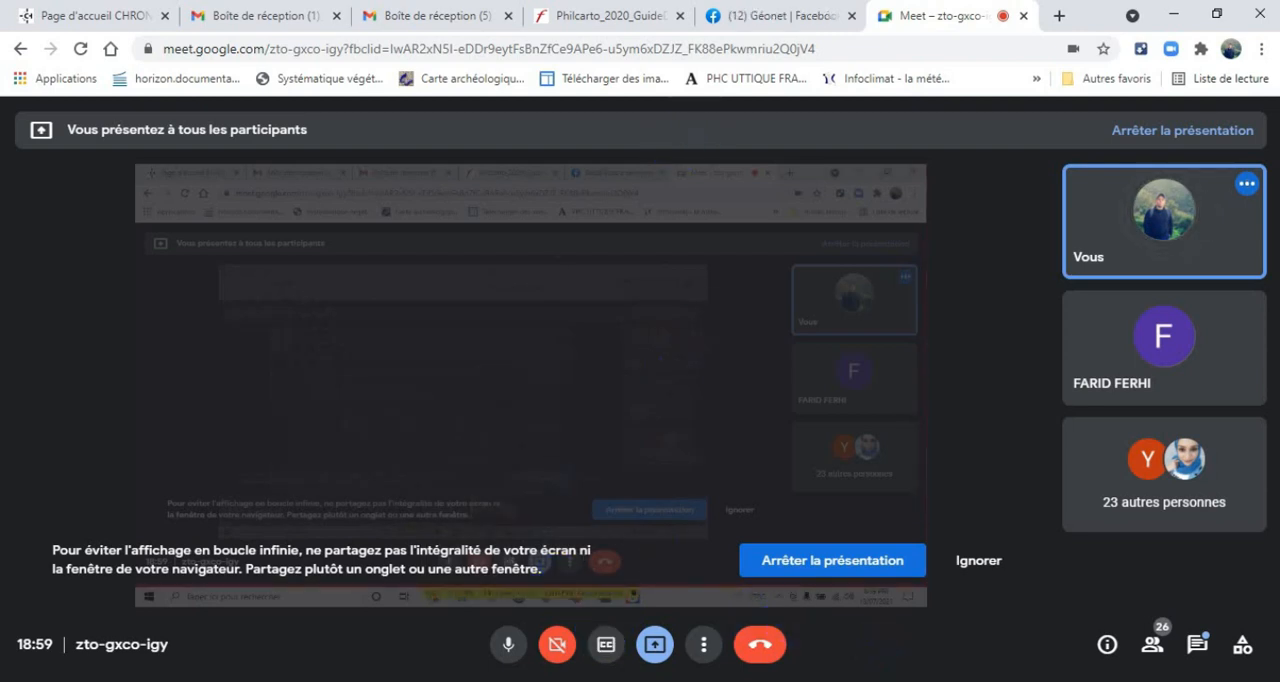
{"action": "left_click", "coordinate": [731, 634]}
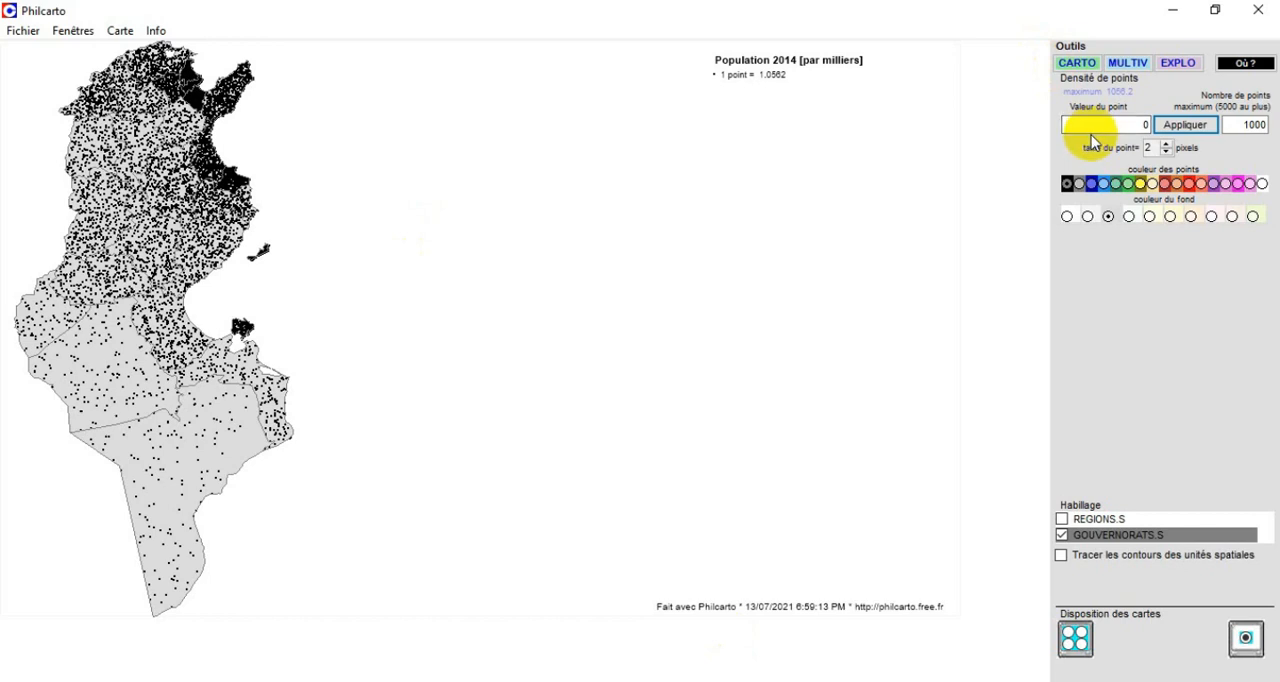
Create a point density map with regular distribution from the Population 2014 variable.
{"action": "left_click", "coordinate": [1080, 64]}
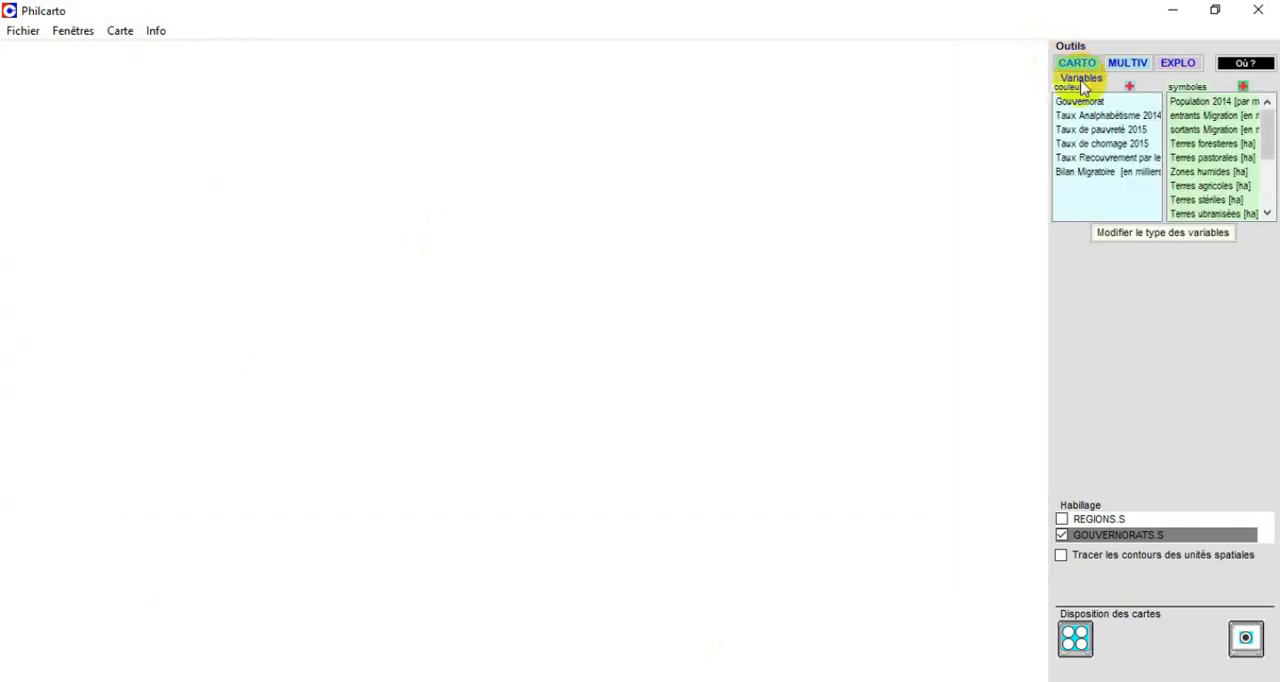
{"action": "left_click", "coordinate": [1227, 103]}
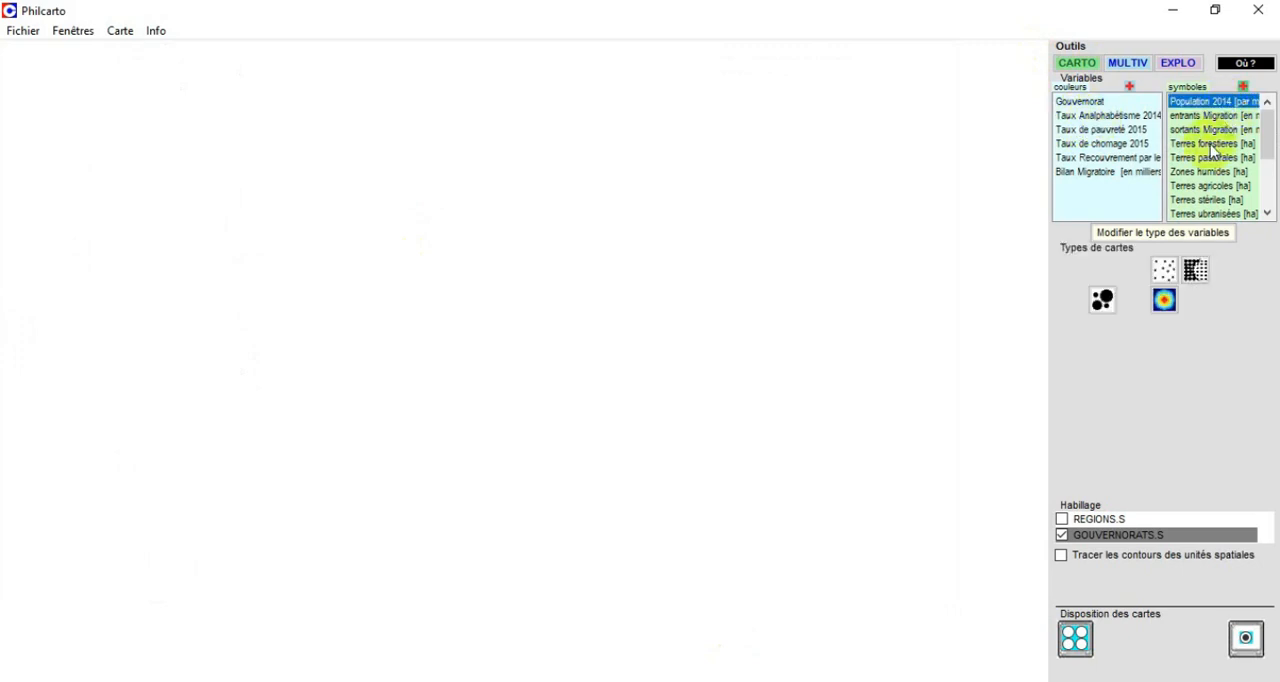
{"action": "left_click", "coordinate": [1200, 270]}
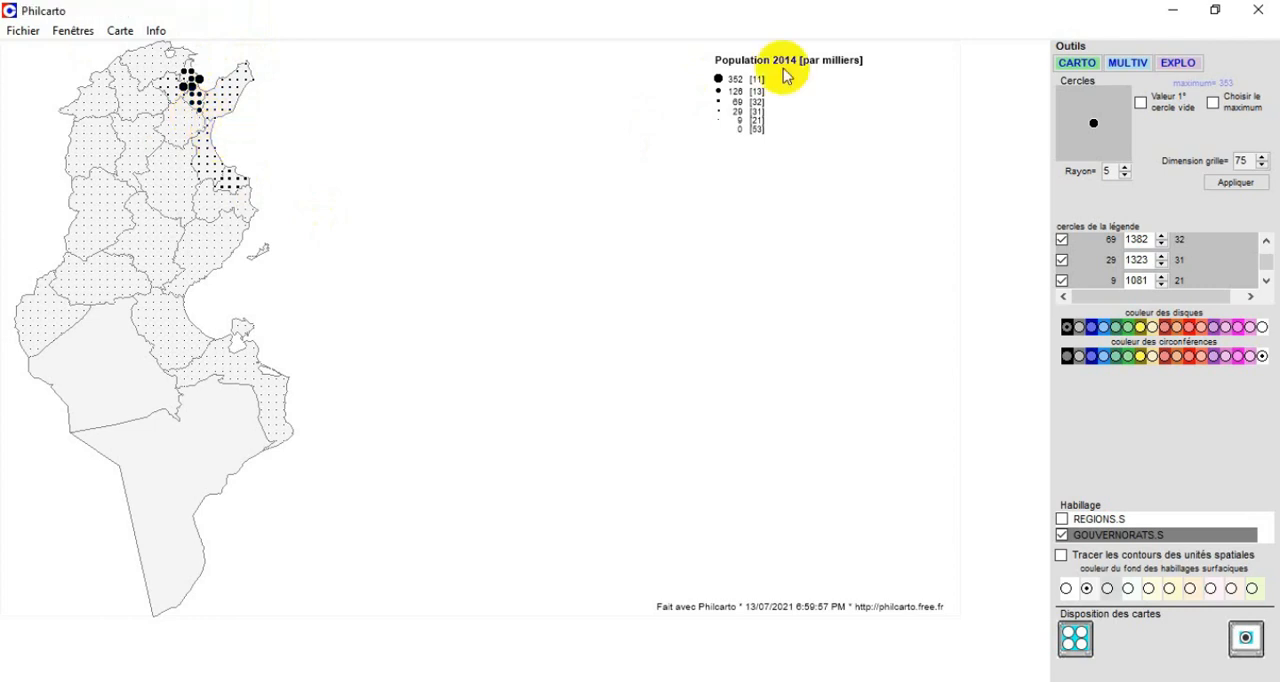
Try a circle radius of 14 and a grid dimension of 100 on the regular population map.
{"action": "left_click", "coordinate": [1125, 167]}
{"action": "left_click", "coordinate": [1125, 167]}
{"action": "left_click", "coordinate": [1125, 168]}
{"action": "left_click", "coordinate": [1125, 168]}
{"action": "left_click", "coordinate": [1125, 168]}
{"action": "left_click", "coordinate": [1125, 168]}
{"action": "left_click", "coordinate": [1125, 168]}
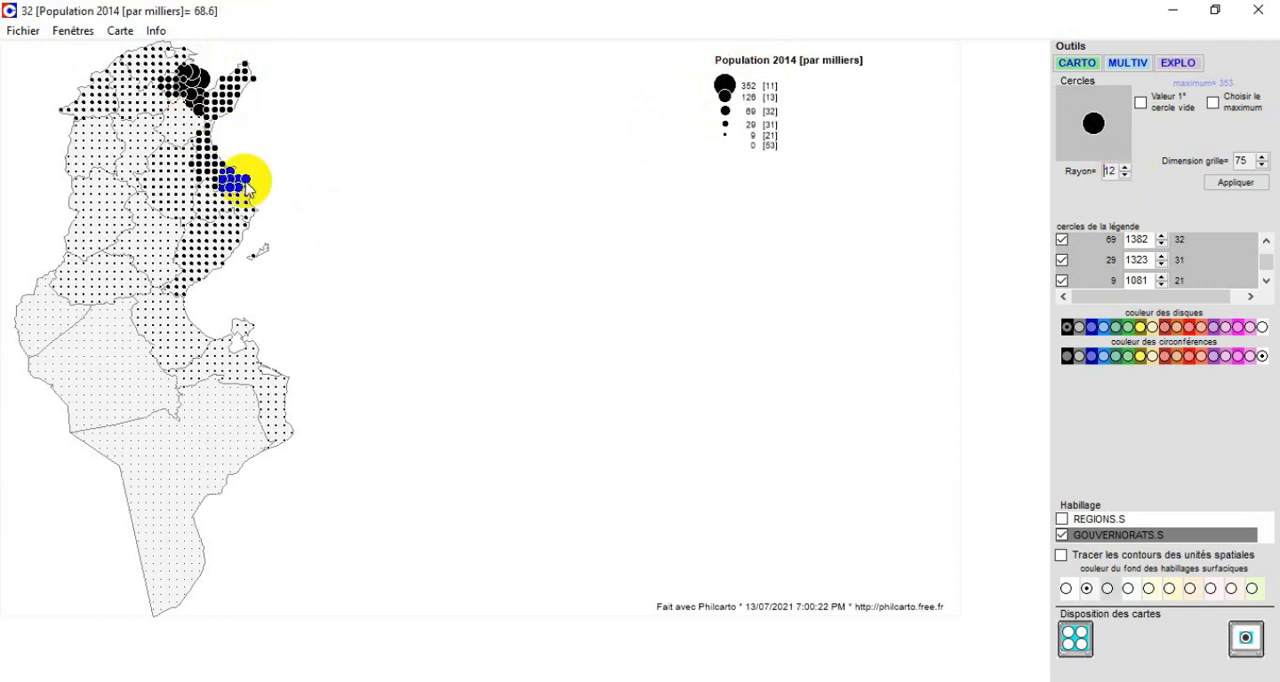
{"action": "left_click", "coordinate": [1261, 156]}
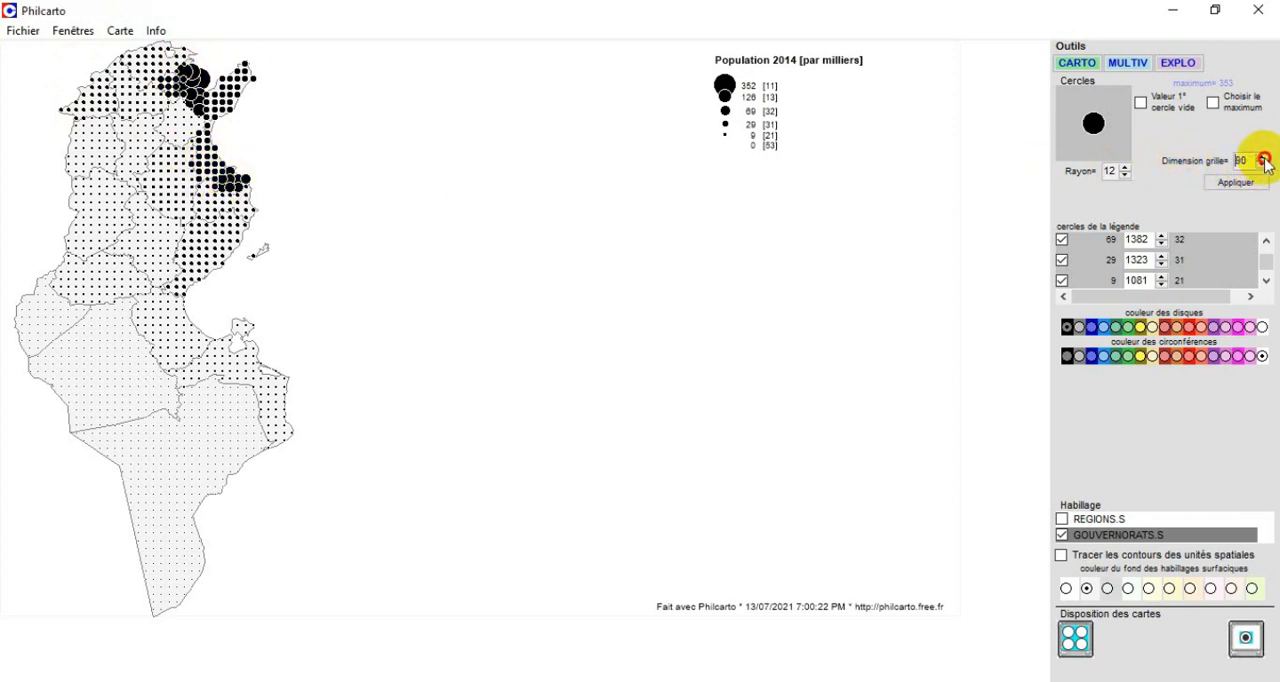
{"action": "left_click", "coordinate": [1236, 183]}
{"action": "left_click", "coordinate": [1125, 175]}
{"action": "left_click", "coordinate": [1125, 168]}
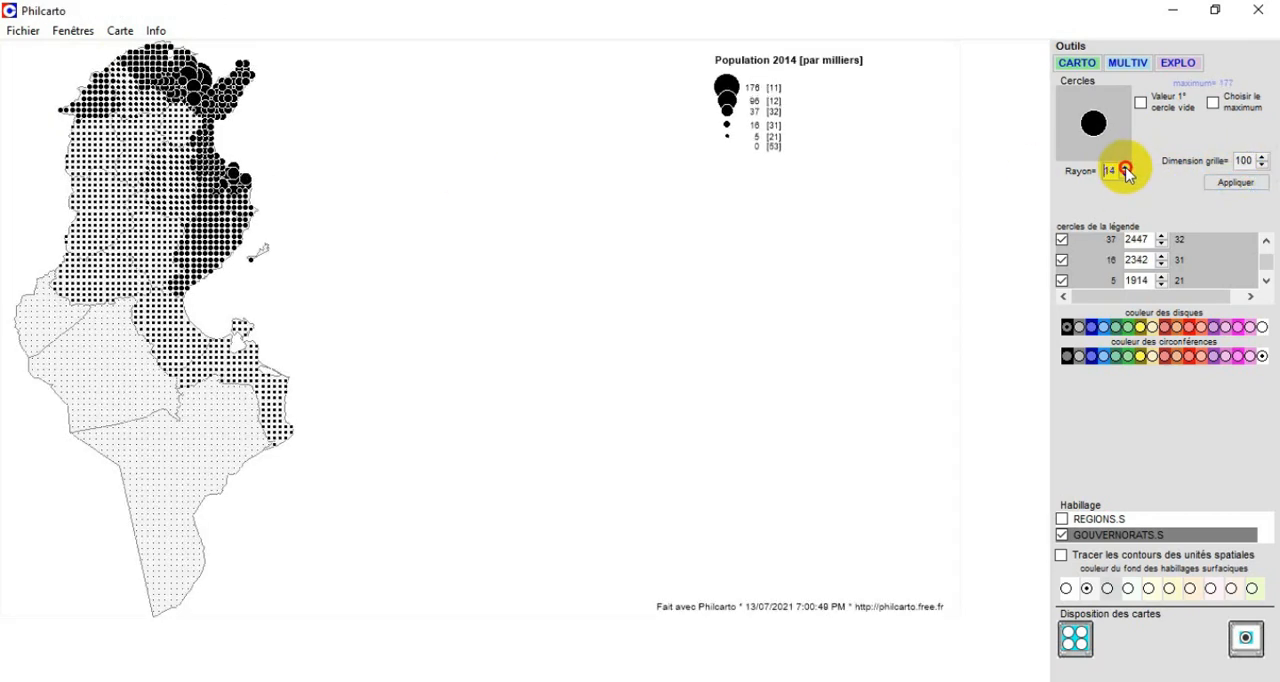
Try a coarser grid of 65, then settle on a grid dimension of 80 and a circle radius of 13.
{"action": "left_click", "coordinate": [1262, 164]}
{"action": "left_click", "coordinate": [1262, 165]}
{"action": "left_click", "coordinate": [1237, 183]}
{"action": "left_click", "coordinate": [1262, 165]}
{"action": "left_click", "coordinate": [1240, 183]}
{"action": "left_click", "coordinate": [746, 463]}
{"action": "left_click", "coordinate": [1125, 175]}
{"action": "left_click", "coordinate": [1125, 175]}
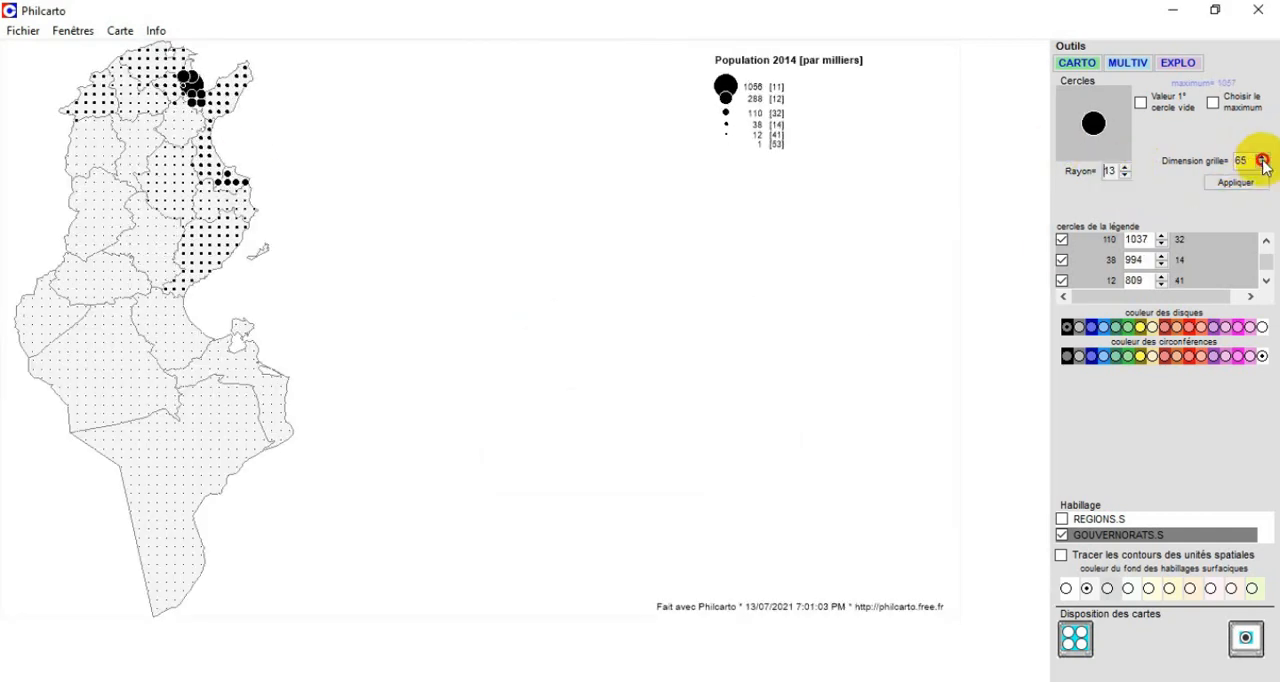
{"action": "left_click", "coordinate": [1262, 160]}
{"action": "left_click", "coordinate": [1237, 183]}
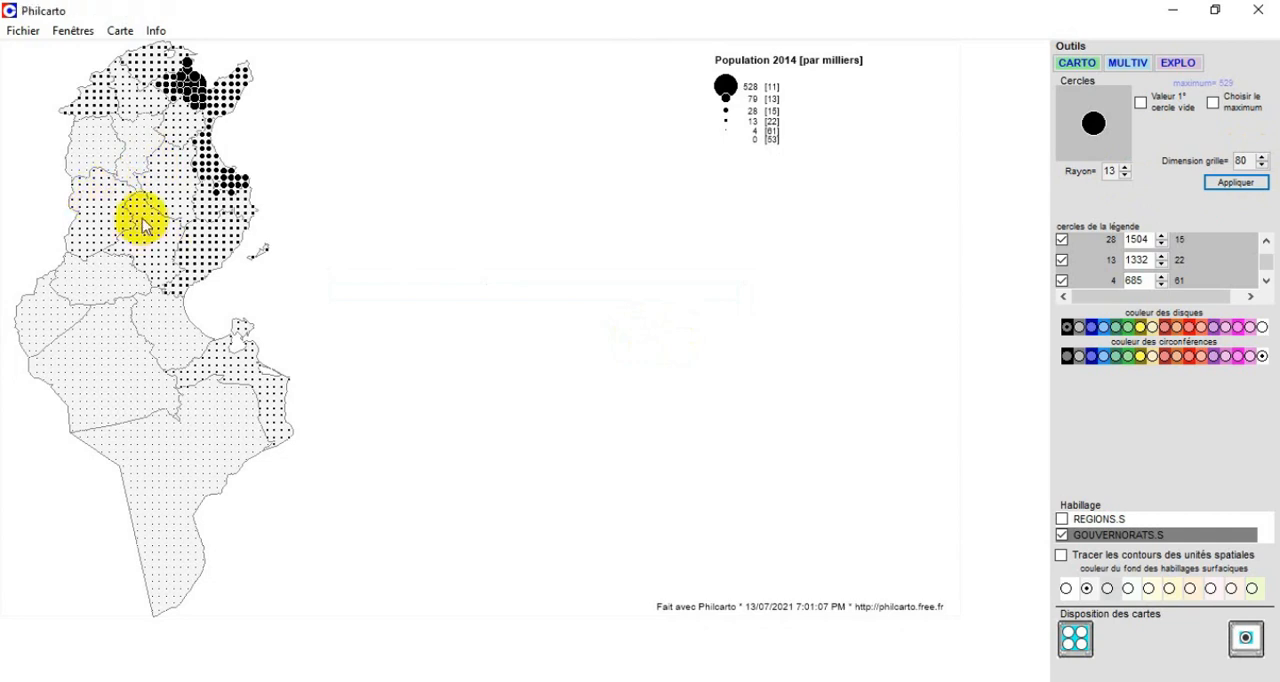
Colour the population circles dark blue, try other outline colours, and settle on a dark blue outline.
{"action": "left_click", "coordinate": [1103, 327]}
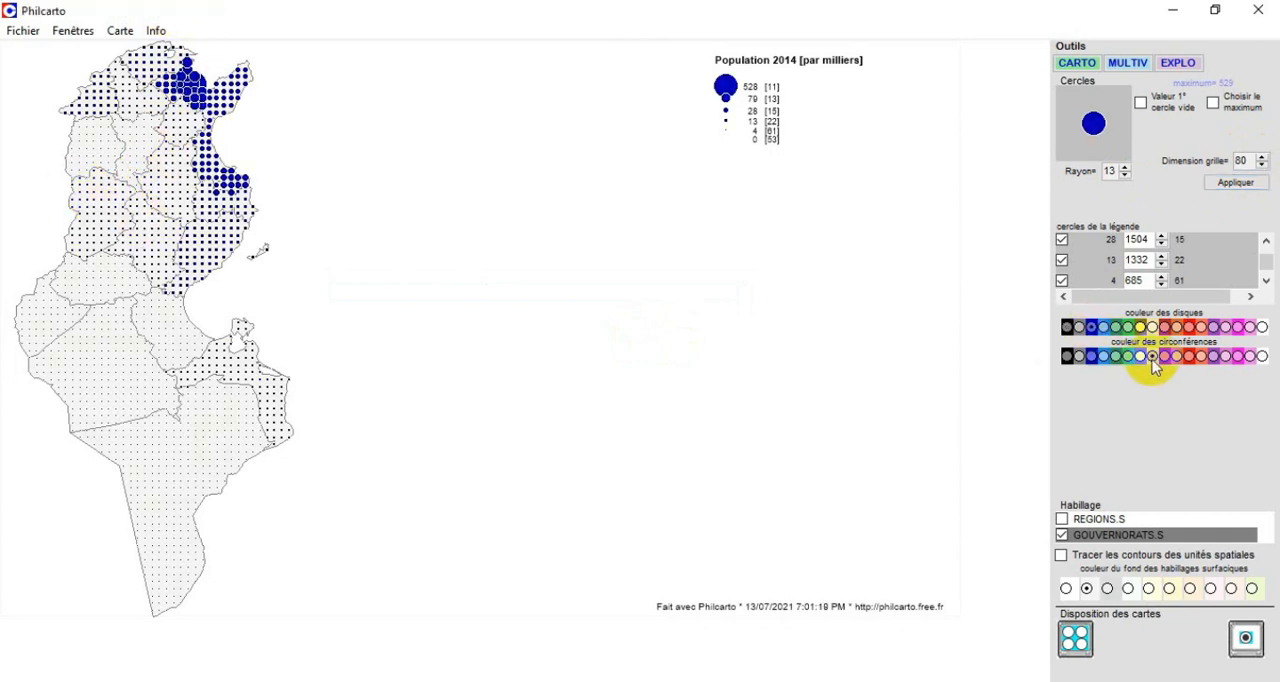
{"action": "left_click", "coordinate": [1140, 356]}
{"action": "left_click", "coordinate": [1262, 356]}
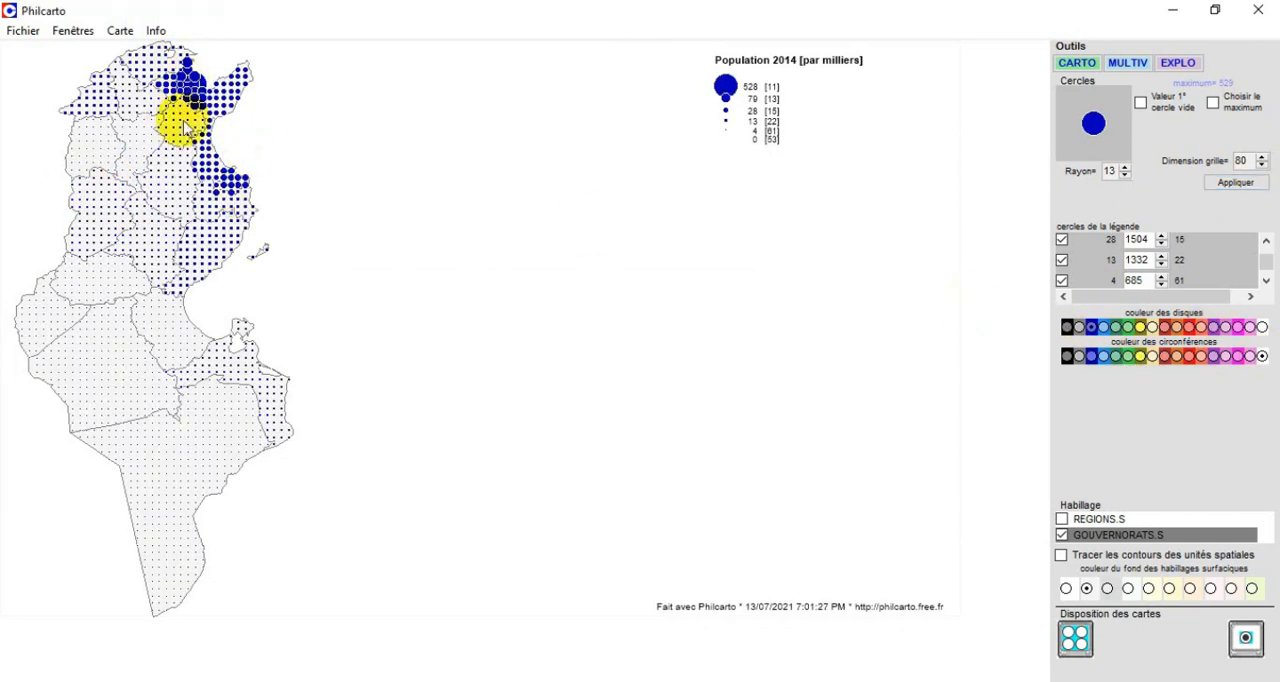
{"action": "left_click", "coordinate": [1091, 356]}
{"action": "left_click", "coordinate": [1103, 356]}
{"action": "left_click", "coordinate": [1091, 356]}
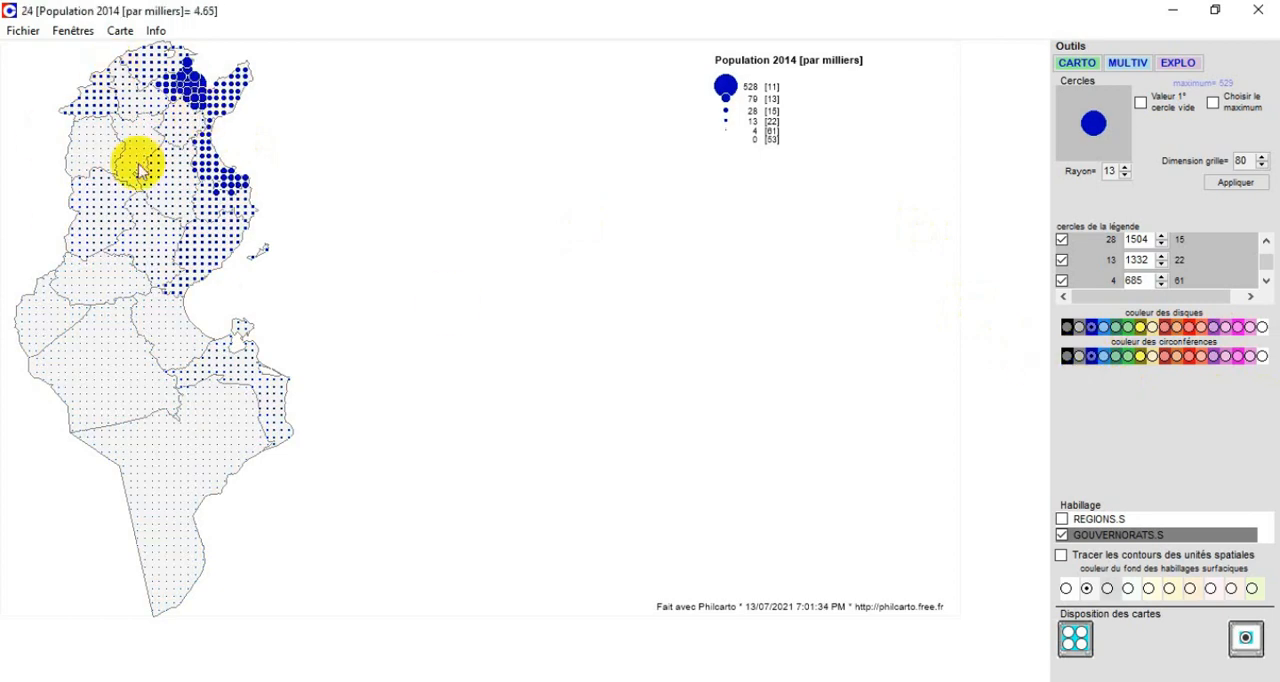
Adjust the circle radius and enable the first empty circle value, entering 560.
{"action": "left_click", "coordinate": [1124, 175]}
{"action": "left_click", "coordinate": [1140, 102]}
{"action": "left_click", "coordinate": [1165, 139]}
{"action": "left_click_drag", "start_coordinate": [1172, 121], "coordinate": [1209, 121]}
{"action": "type", "text": "560"}
{"action": "left_click", "coordinate": [1165, 138]}
Try several background colours for the governorates layer and settle on pale pink.
{"action": "left_click", "coordinate": [1149, 589]}
{"action": "left_click", "coordinate": [1170, 589]}
{"action": "left_click", "coordinate": [1189, 589]}
{"action": "left_click", "coordinate": [1209, 589]}
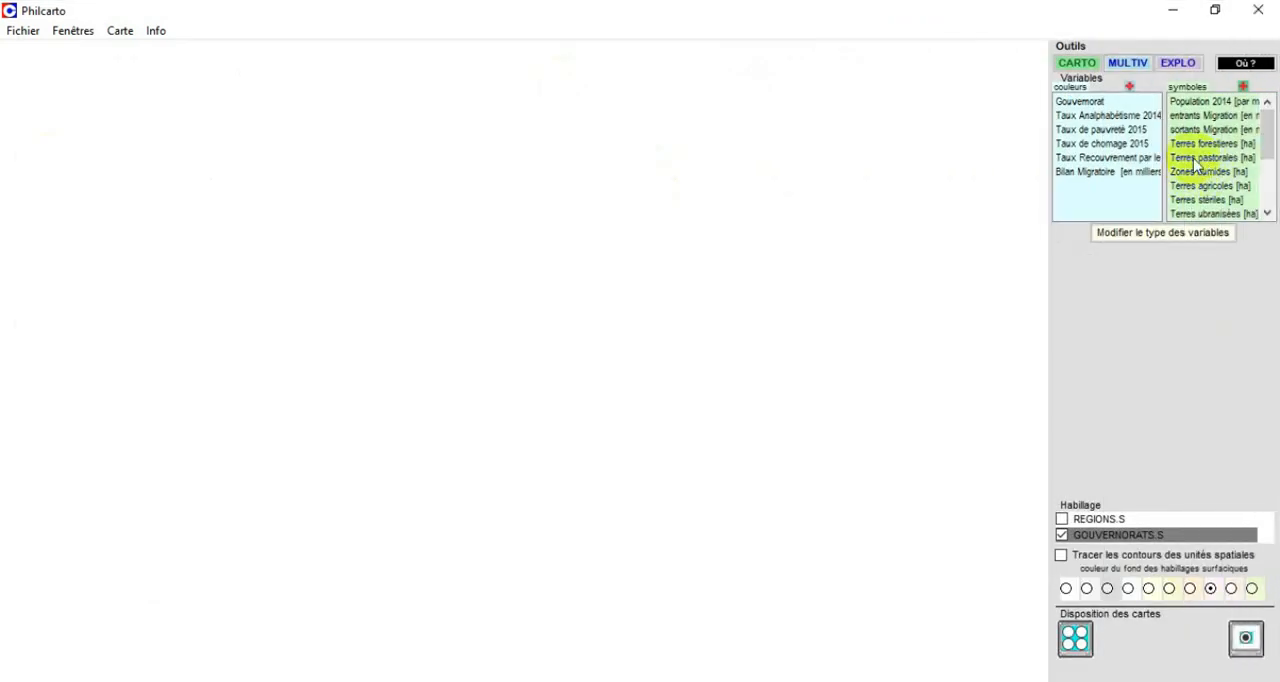
Create a proportional pie chart map from Terres forestieres, Zones humides, Terres agricoles and Terres stériles.
{"action": "left_click", "coordinate": [1198, 145]}
{"action": "left_click", "coordinate": [1205, 171], "text": "ctrl"}
{"action": "left_click", "coordinate": [1210, 187], "text": "ctrl"}
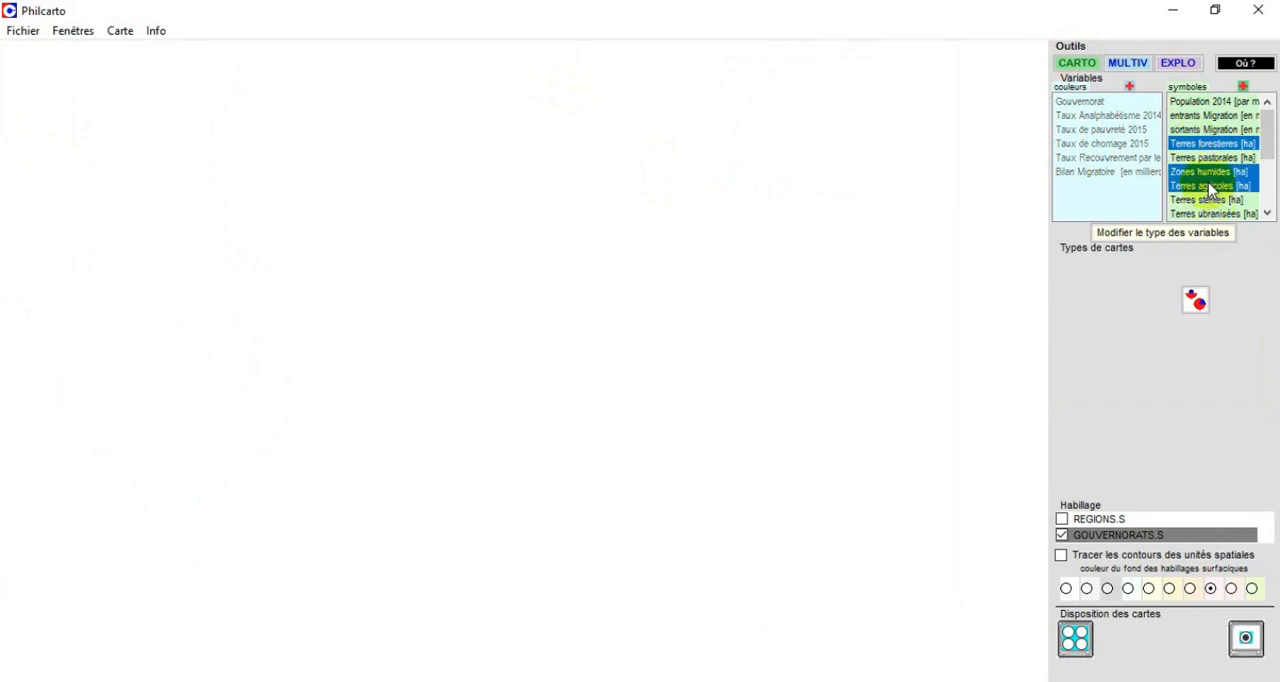
{"action": "left_click", "coordinate": [1209, 201], "text": "ctrl"}
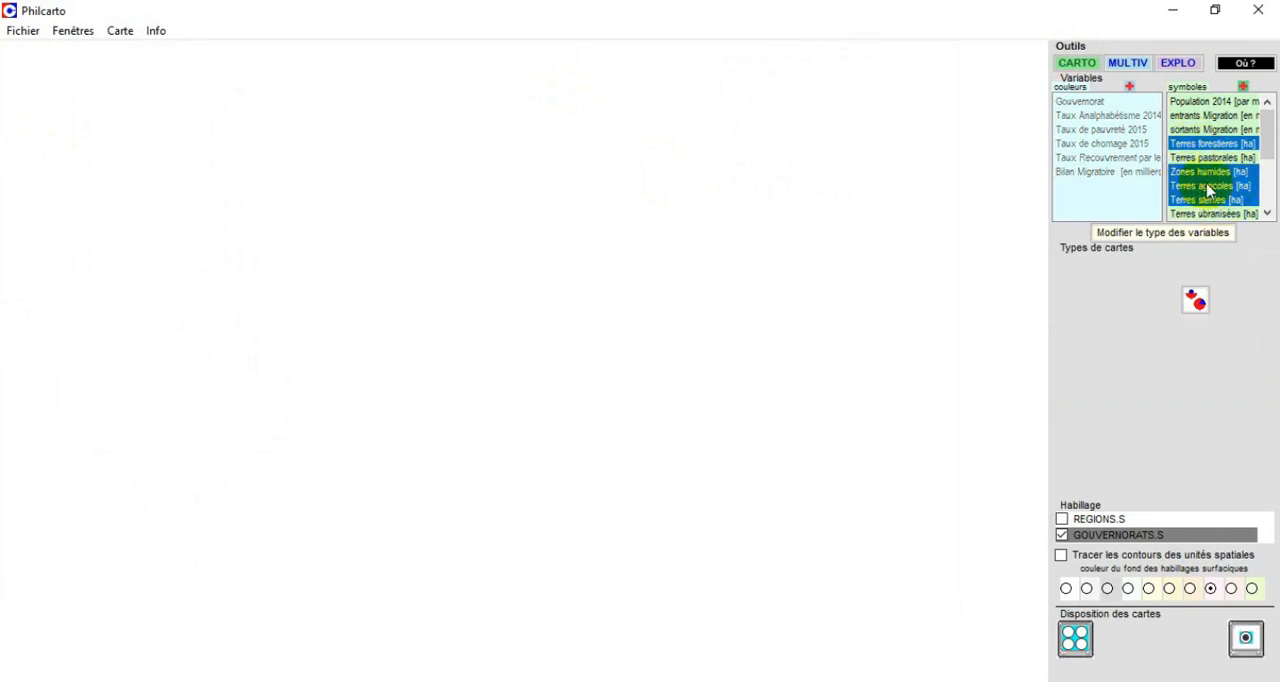
{"action": "left_click", "coordinate": [1197, 303]}
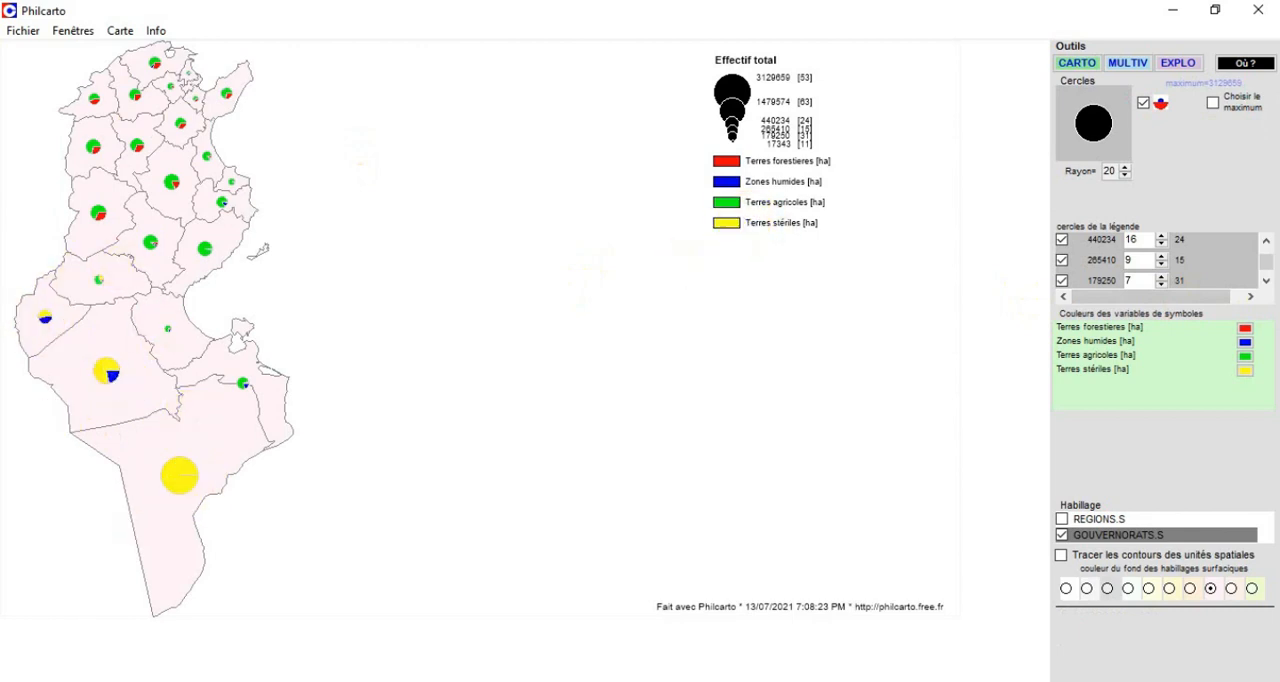
View the colour choices for Terres stériles without changing them, and enlarge the pie circles to a radius beyond 26.
{"action": "left_click", "coordinate": [1244, 376]}
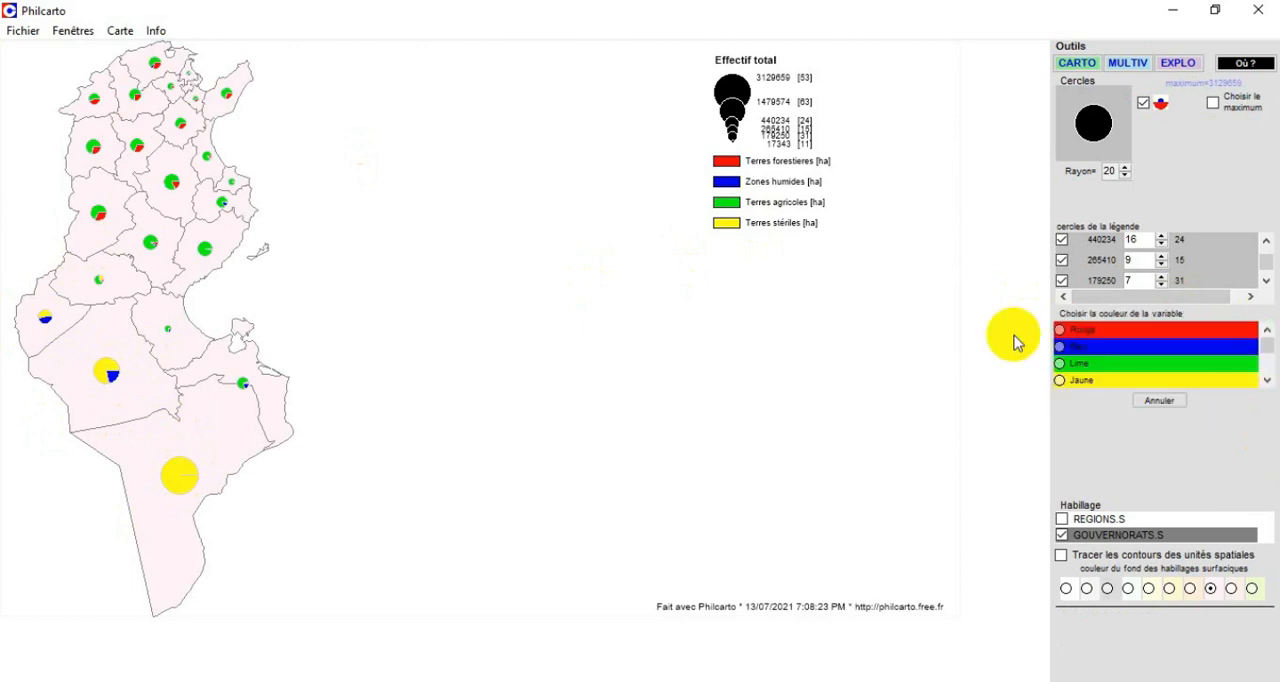
{"action": "left_click", "coordinate": [1156, 401]}
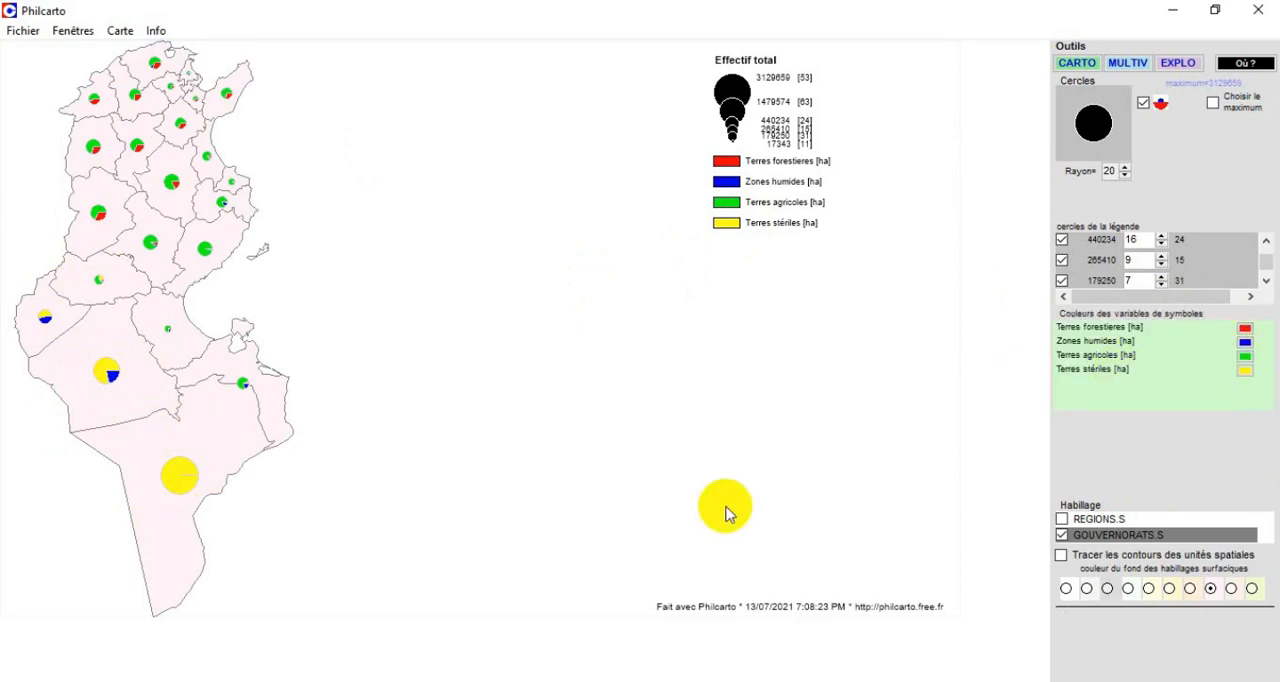
{"action": "left_click", "coordinate": [1127, 167]}
{"action": "left_click", "coordinate": [1127, 167]}
{"action": "left_click", "coordinate": [1127, 167]}
{"action": "left_click", "coordinate": [1127, 167]}
{"action": "left_click", "coordinate": [1127, 167]}
{"action": "left_click", "coordinate": [1127, 167]}
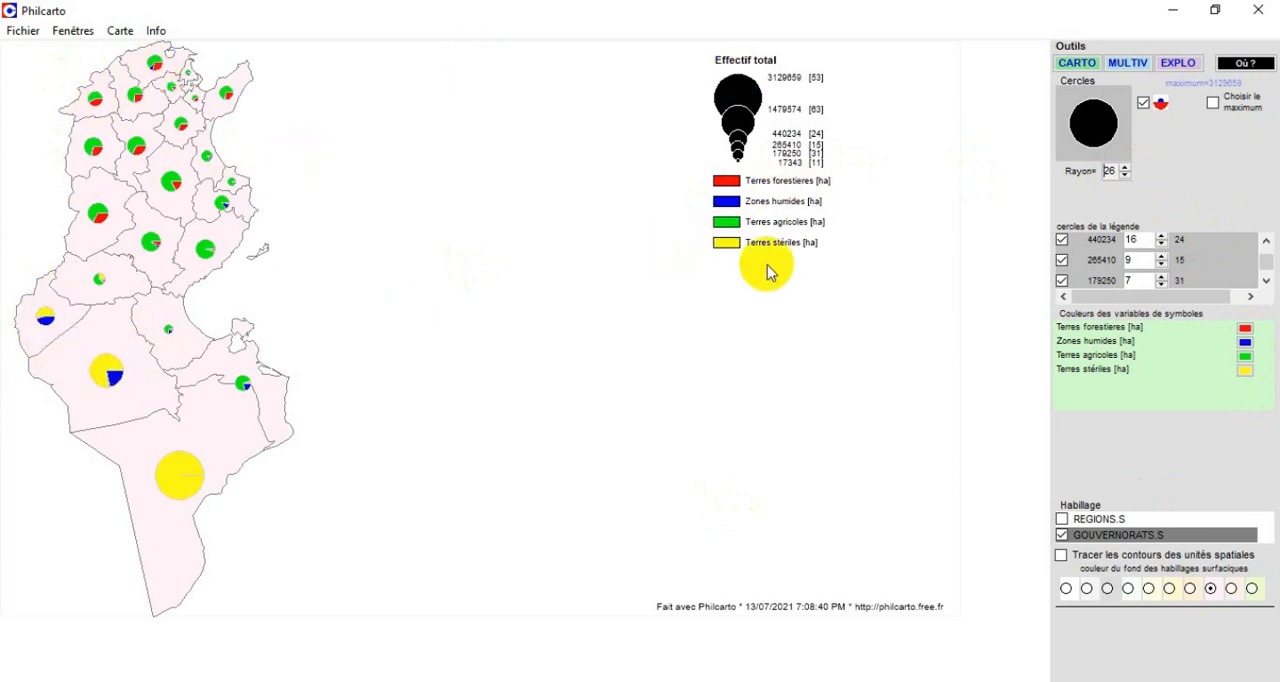
{"action": "left_click", "coordinate": [1124, 169]}
{"action": "left_click", "coordinate": [1124, 169]}
{"action": "left_click", "coordinate": [1124, 169]}
{"action": "left_click", "coordinate": [1124, 169]}
{"action": "left_click", "coordinate": [1124, 169]}
{"action": "left_click", "coordinate": [1124, 169]}
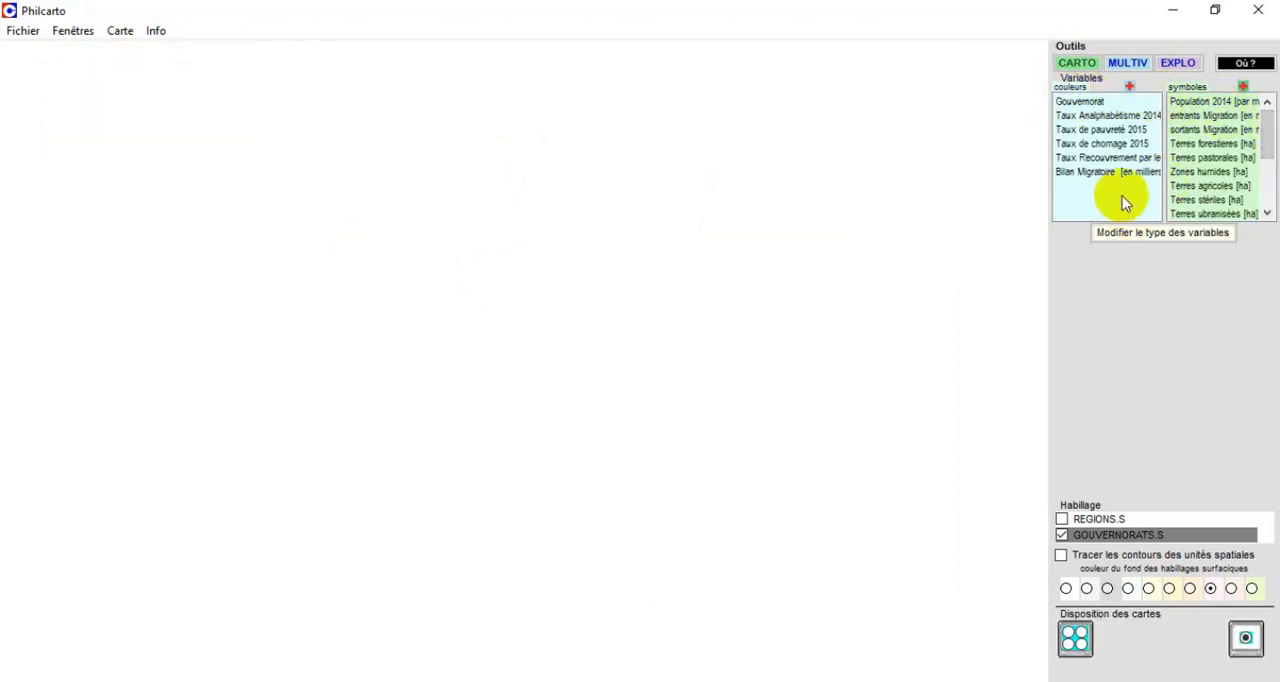
Create a choropleth map of the Taux Analphabétisme 2014 variable.
{"action": "left_click", "coordinate": [1082, 116]}
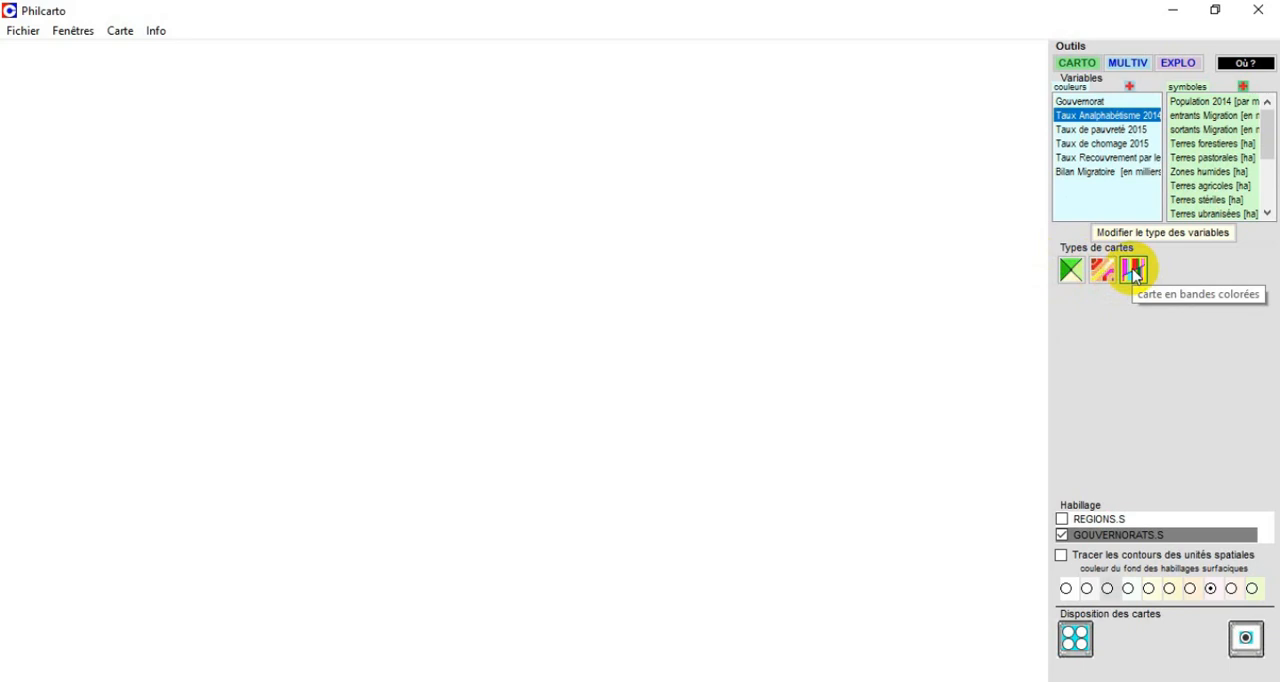
{"action": "left_click", "coordinate": [1074, 281]}
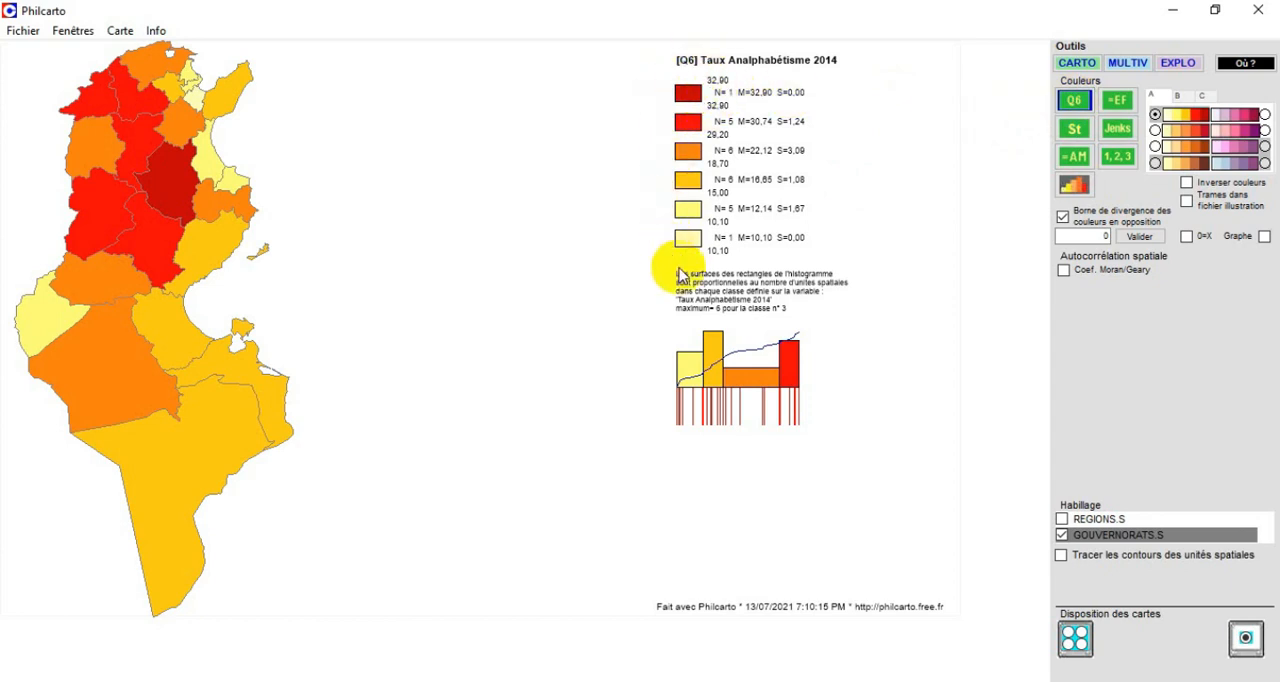
Try the =EF classification on the illiteracy map with a reduced number of classes.
{"action": "left_click", "coordinate": [1127, 102]}
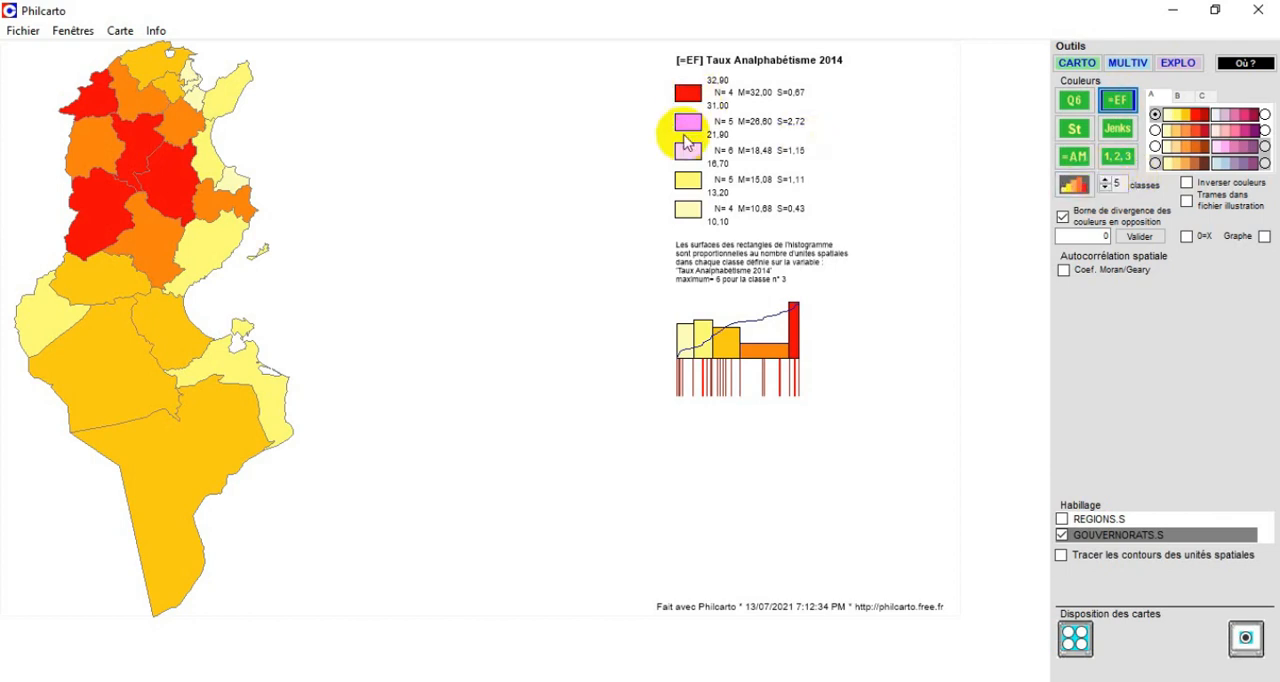
{"action": "left_click", "coordinate": [1106, 189]}
{"action": "left_click", "coordinate": [1106, 189]}
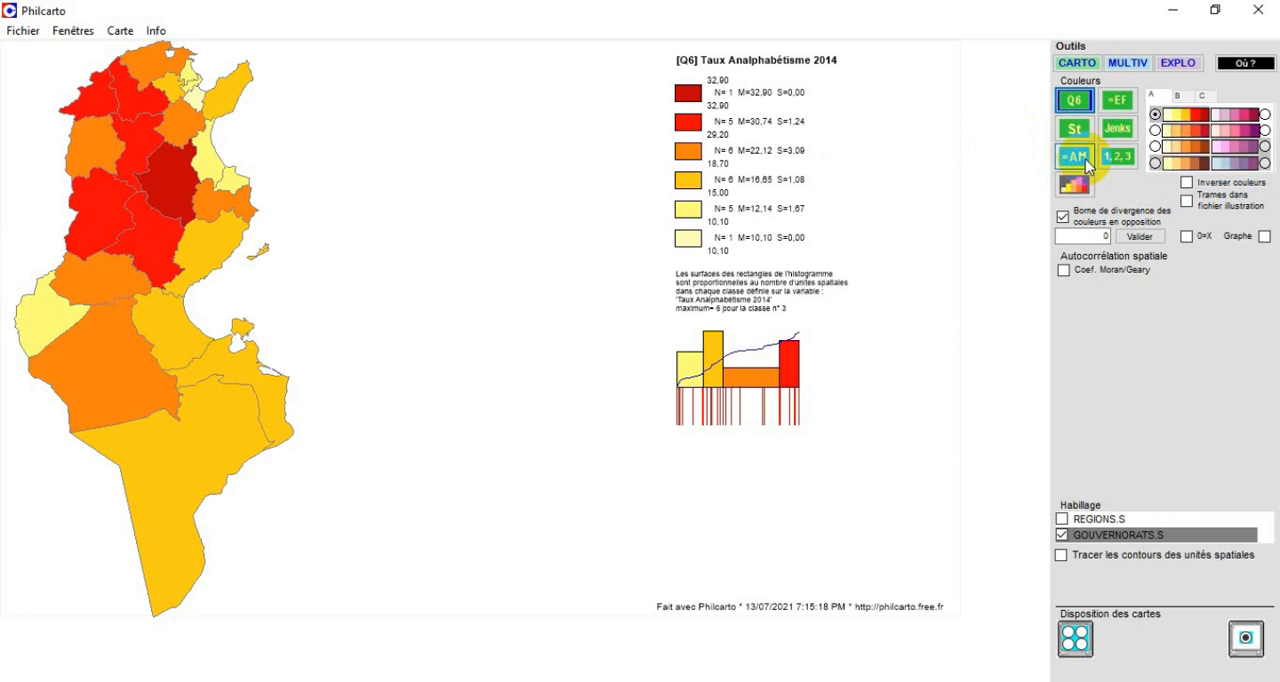
Try the =AM classification on the illiteracy map, and set up manual class bounds for 3 classes.
{"action": "left_click", "coordinate": [1086, 162]}
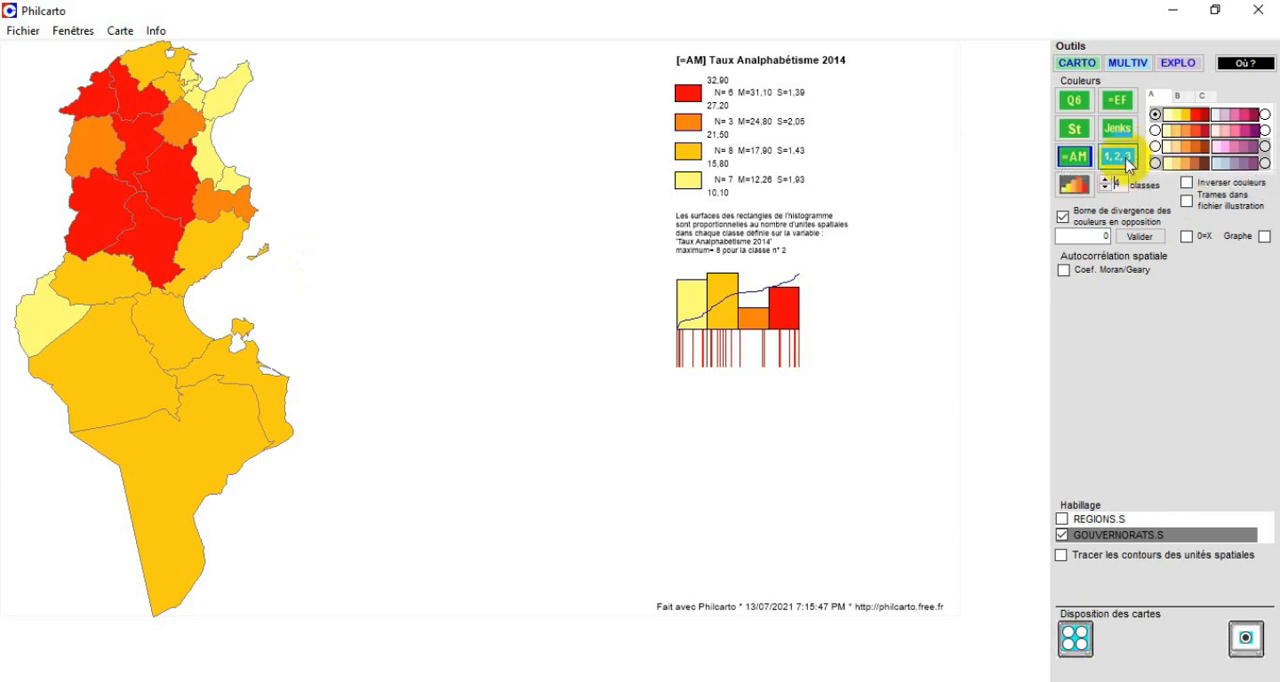
{"action": "left_click", "coordinate": [1127, 163]}
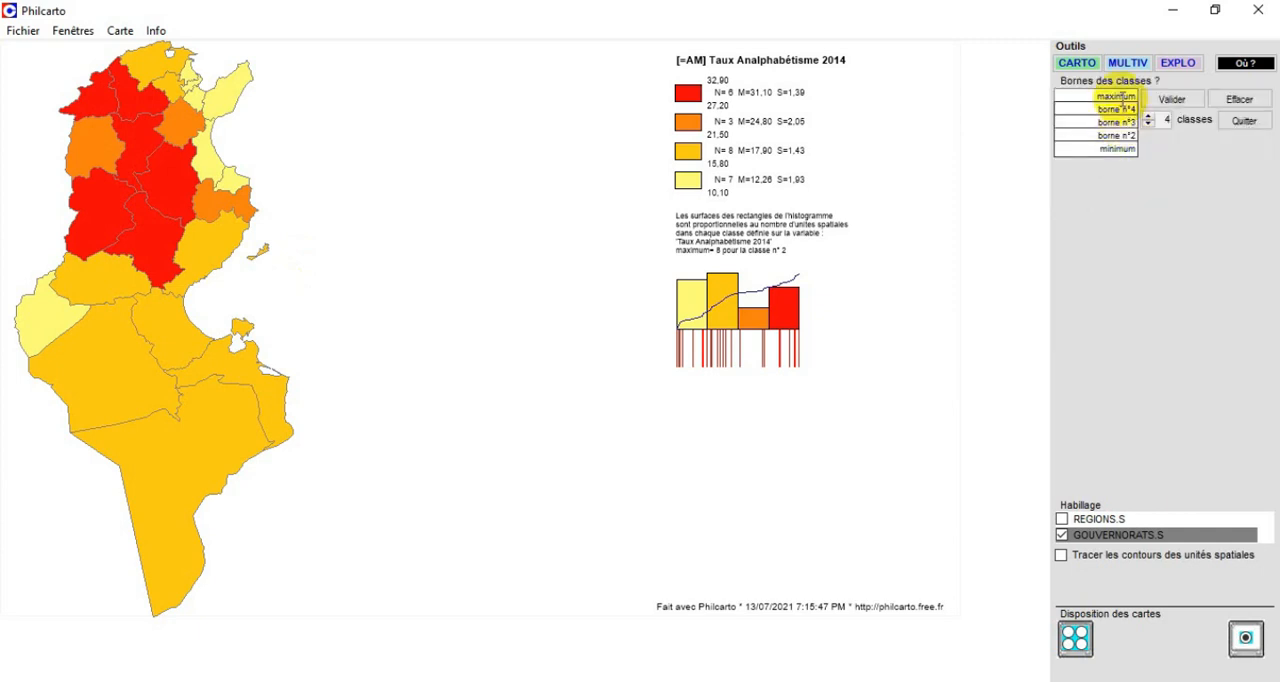
{"action": "left_click", "coordinate": [1117, 147]}
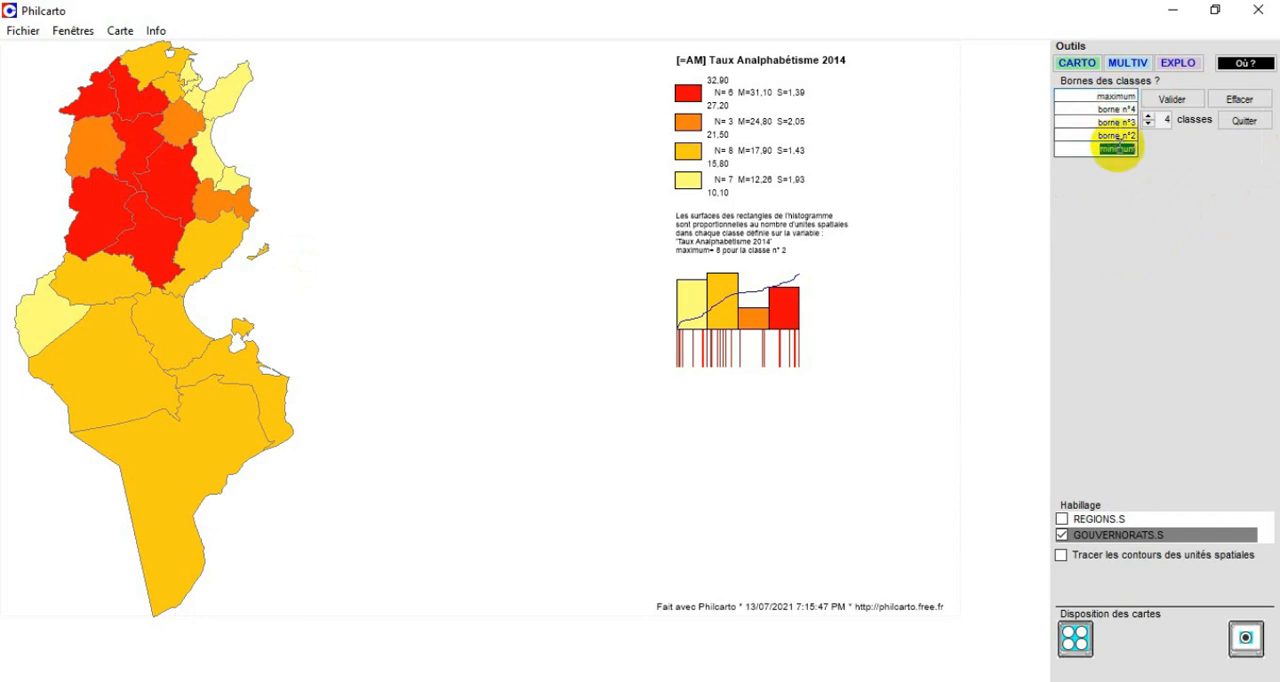
{"action": "left_click", "coordinate": [1148, 118]}
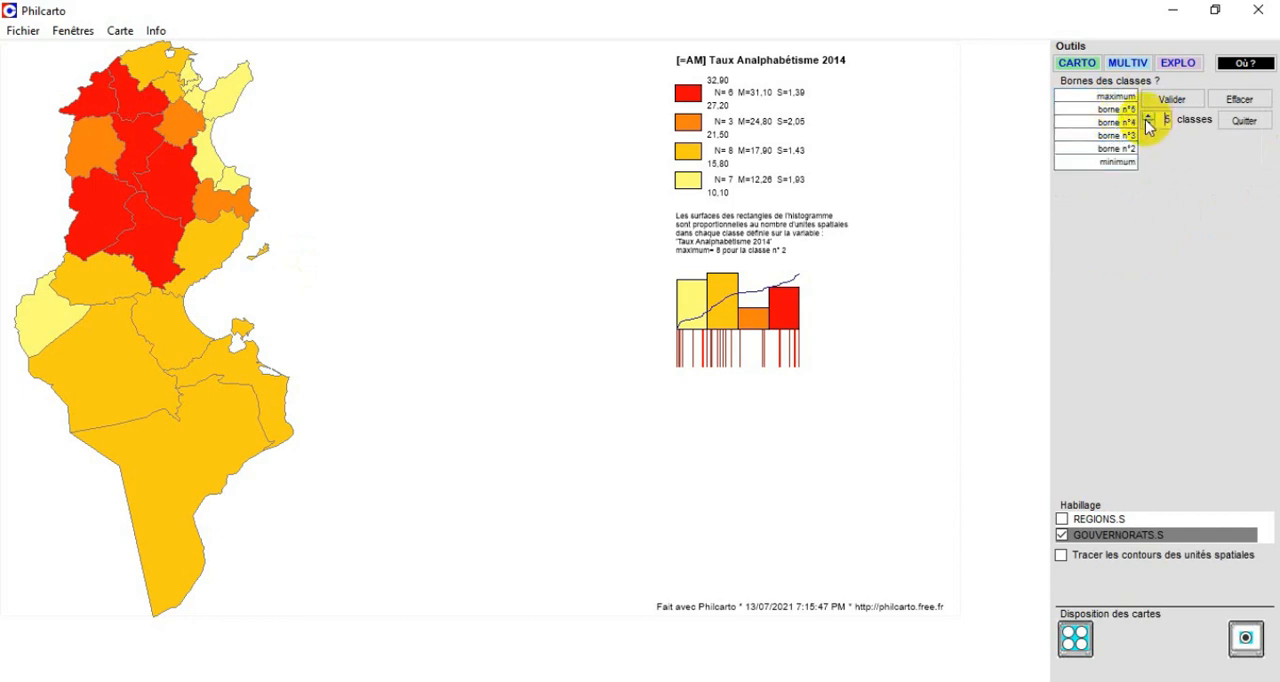
{"action": "left_click", "coordinate": [1149, 124]}
{"action": "left_click", "coordinate": [1149, 124]}
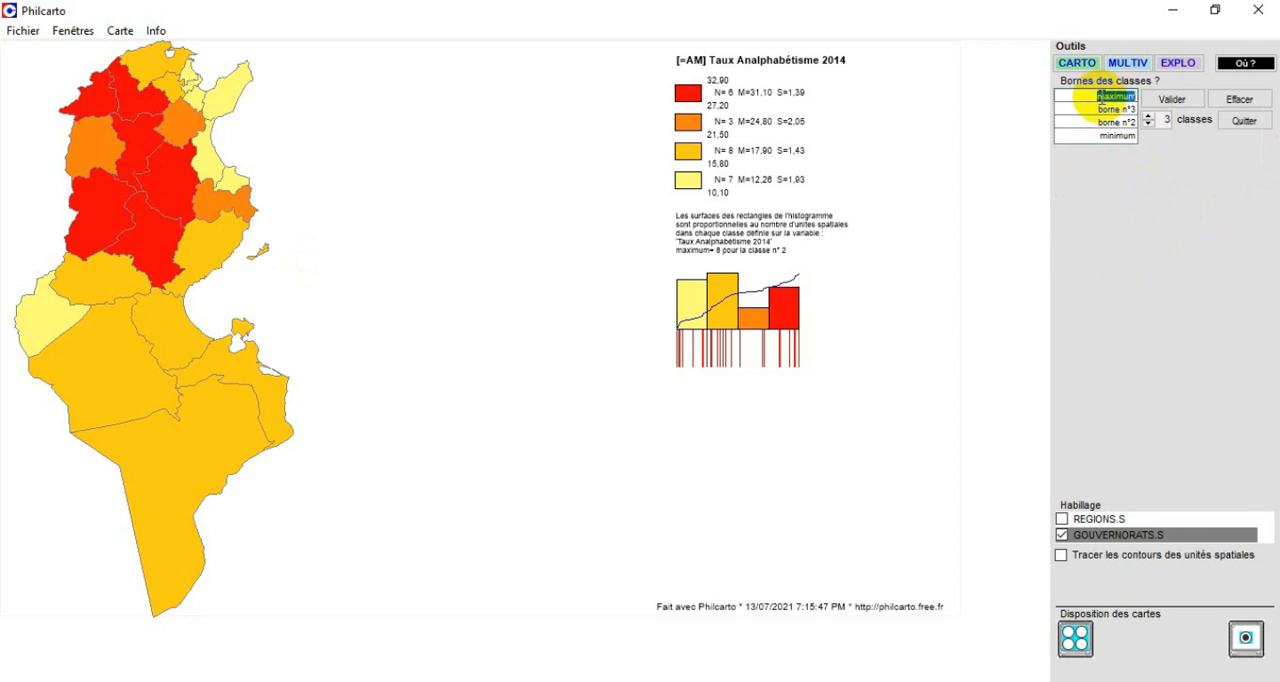
Enter manual class bounds with a maximum of 33, borne n°2 at 20 and a minimum of 10, and validate them.
{"action": "left_click", "coordinate": [1097, 96]}
{"action": "type", "text": "33"}
{"action": "left_click", "coordinate": [1102, 135]}
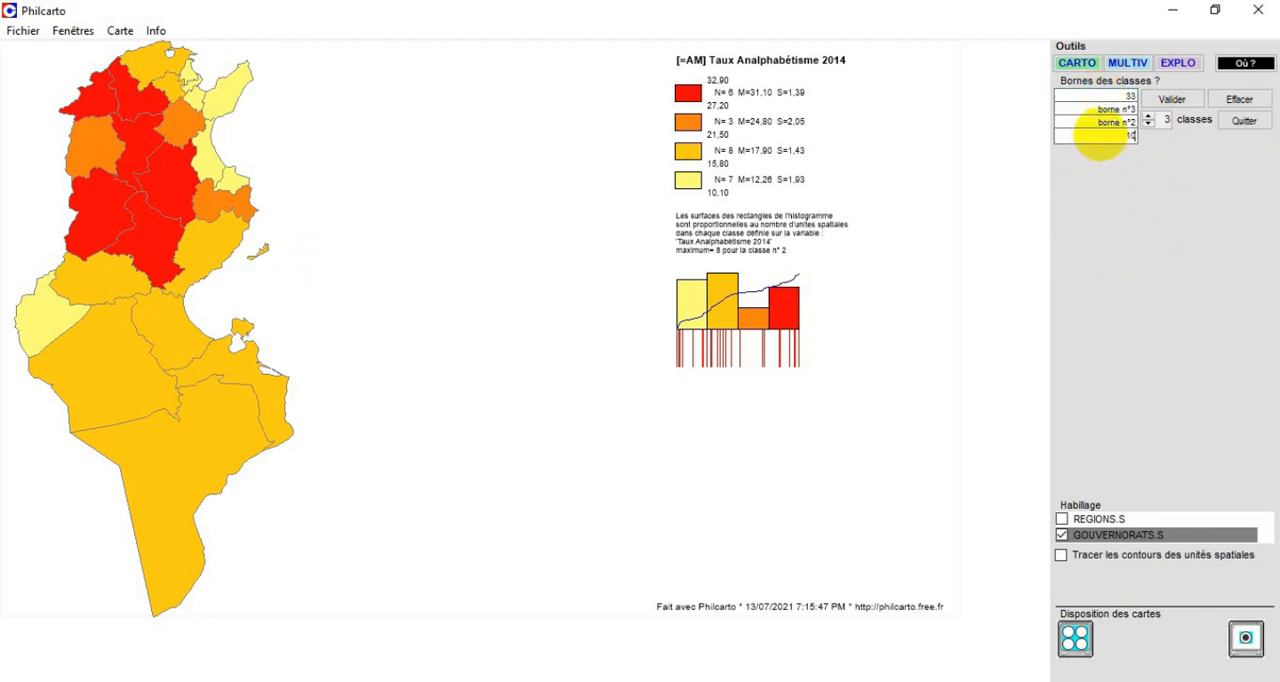
{"action": "type", "text": "10"}
{"action": "left_click", "coordinate": [1104, 121]}
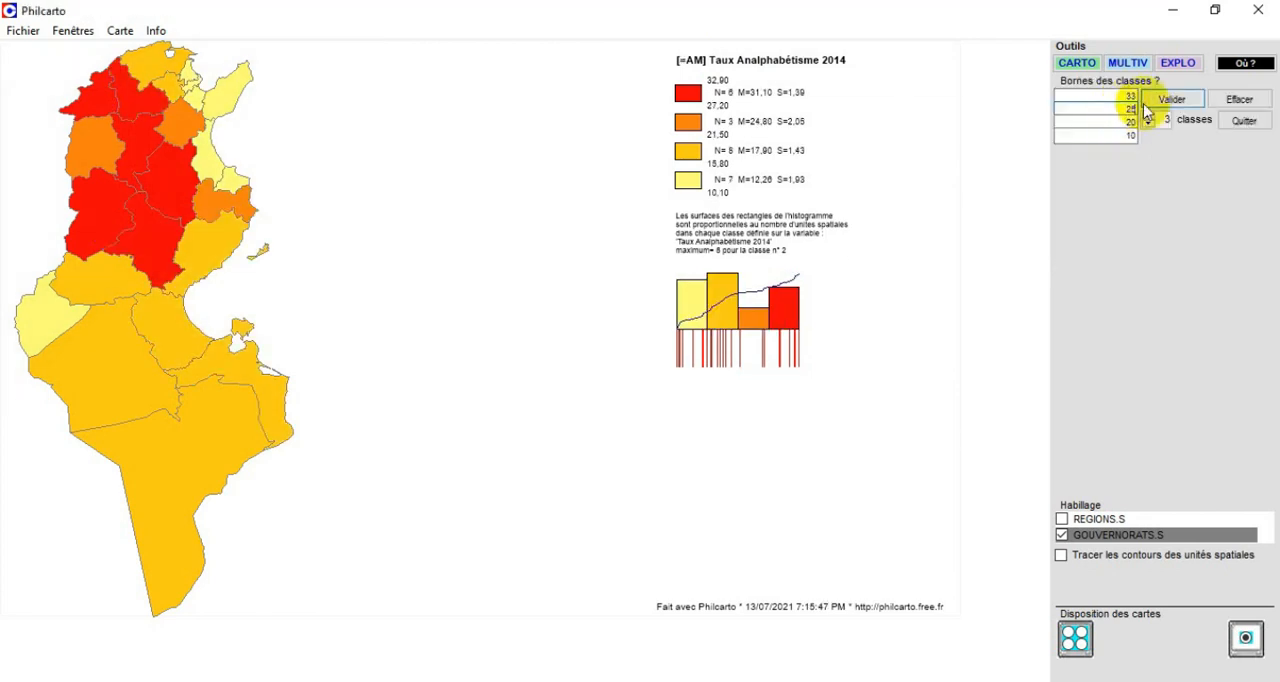
{"action": "left_click", "coordinate": [1168, 102]}
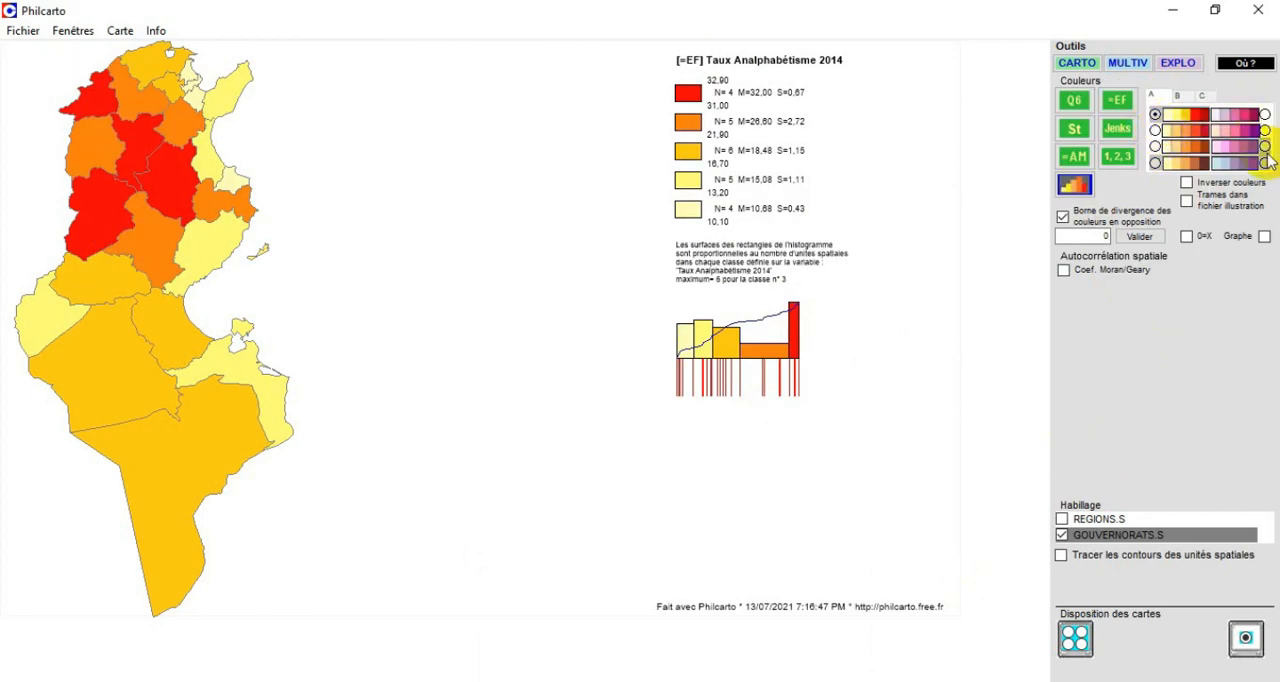
Try several palettes of colour set A on the illiteracy map, including the yellow-to-brown one.
{"action": "left_click", "coordinate": [1155, 147]}
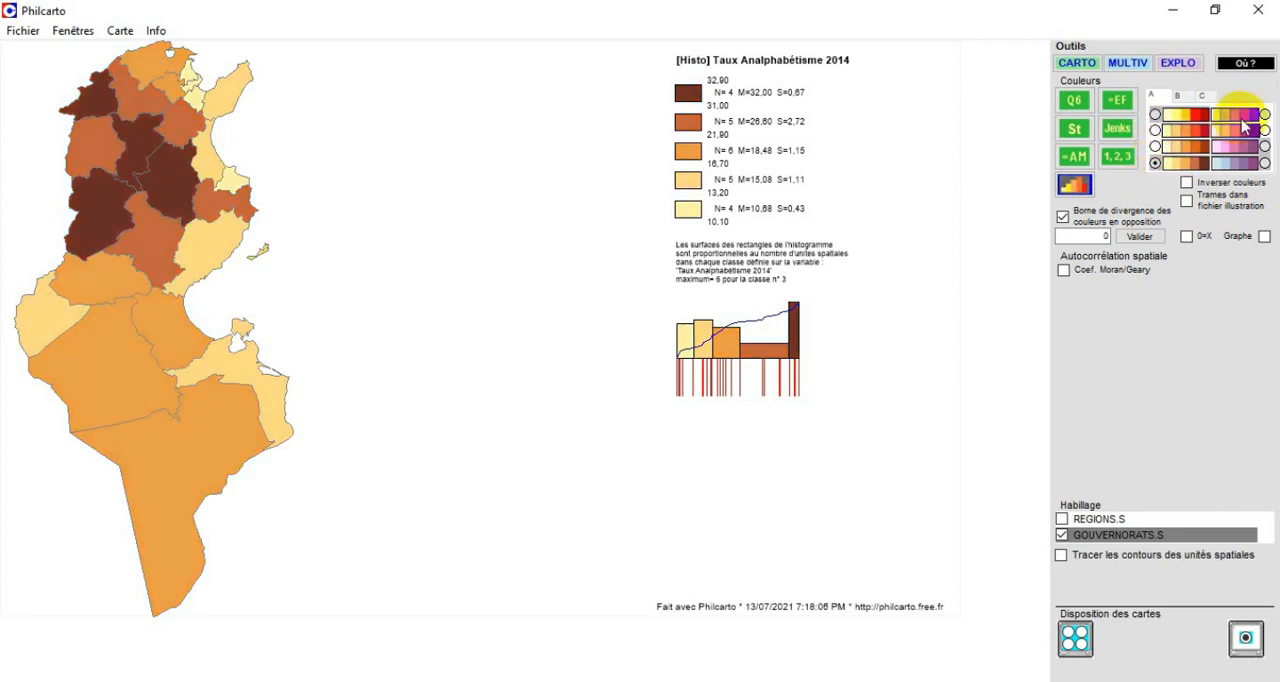
{"action": "left_click", "coordinate": [1265, 115]}
{"action": "left_click", "coordinate": [1265, 147]}
{"action": "left_click", "coordinate": [1265, 163]}
Try the blue, green and olive palettes of colour set B on the illiteracy map.
{"action": "left_click", "coordinate": [1177, 95]}
{"action": "left_click", "coordinate": [1155, 130]}
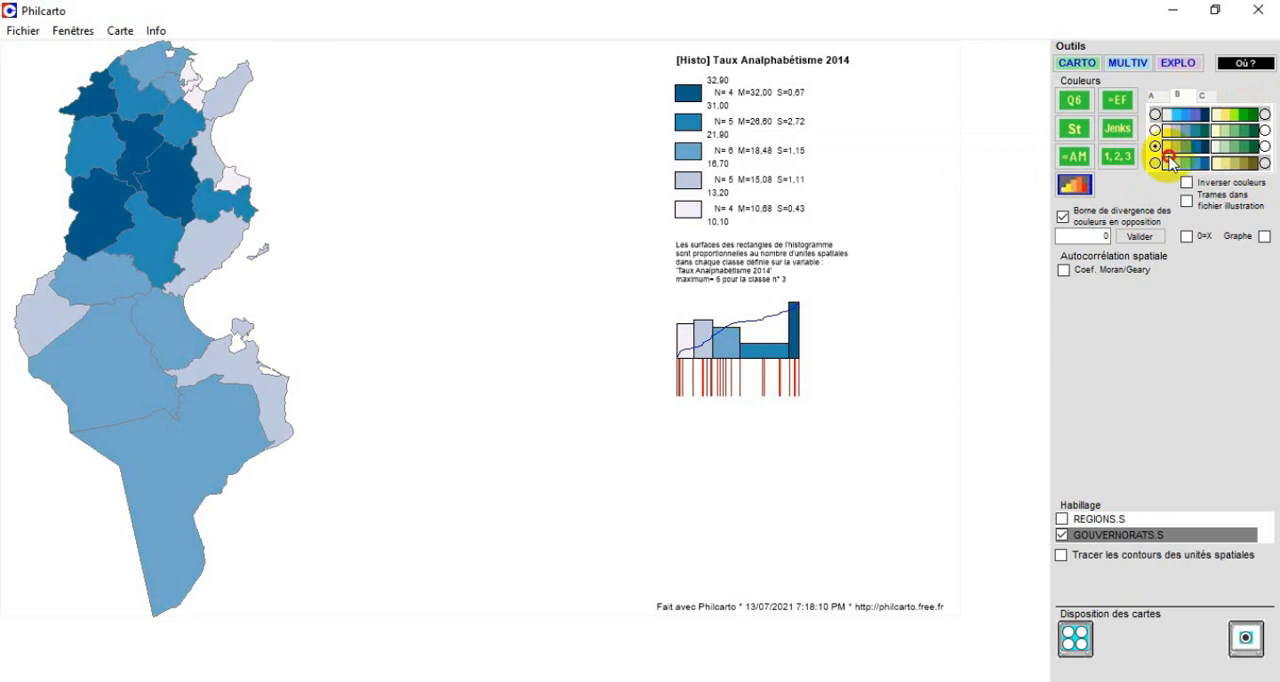
{"action": "left_click", "coordinate": [1170, 162]}
{"action": "left_click", "coordinate": [1246, 131]}
{"action": "left_click", "coordinate": [1246, 147]}
{"action": "left_click", "coordinate": [1246, 163]}
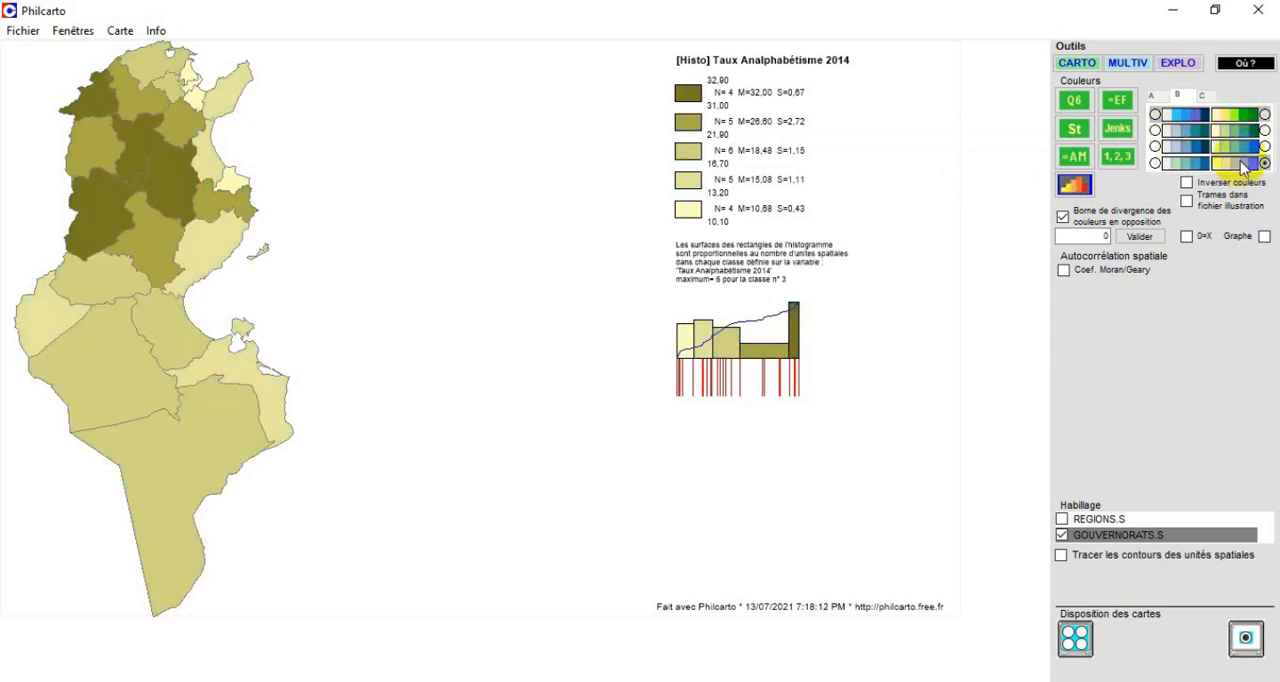
Try the diverging palettes of colour set C on the illiteracy map, finishing with the bright green-to-magenta one.
{"action": "left_click", "coordinate": [1204, 96]}
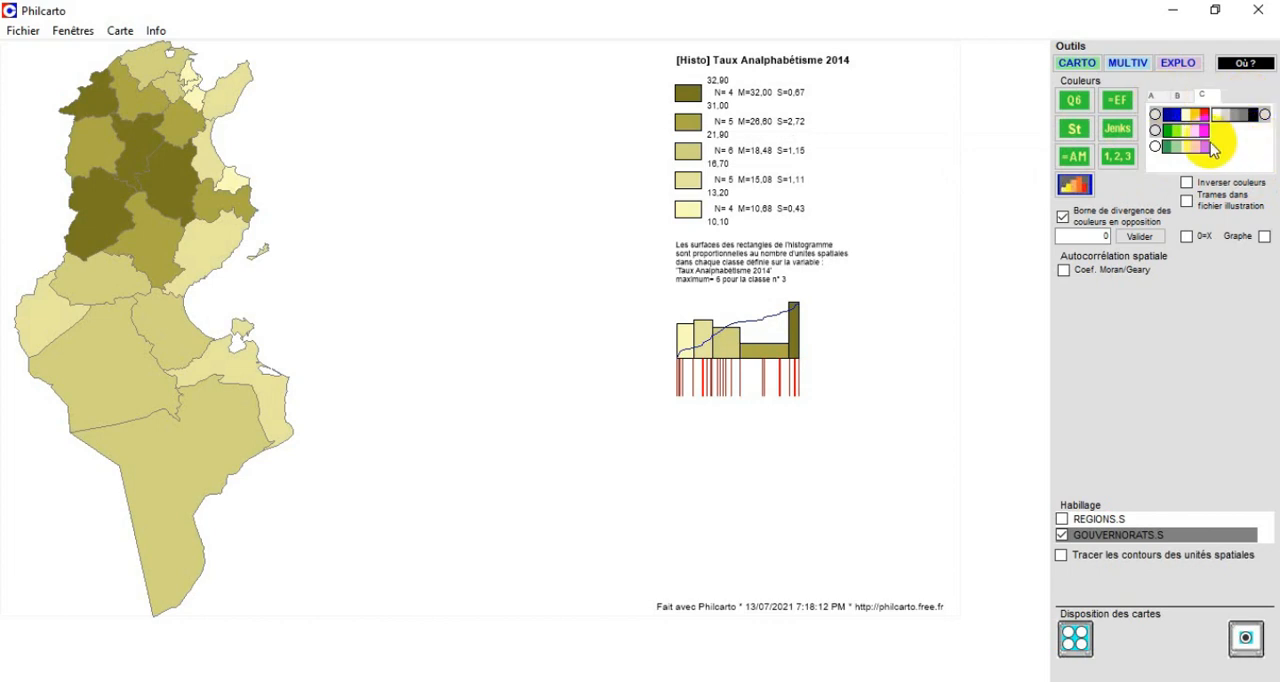
{"action": "left_click", "coordinate": [1191, 146]}
{"action": "left_click", "coordinate": [1188, 113]}
{"action": "left_click", "coordinate": [1198, 132]}
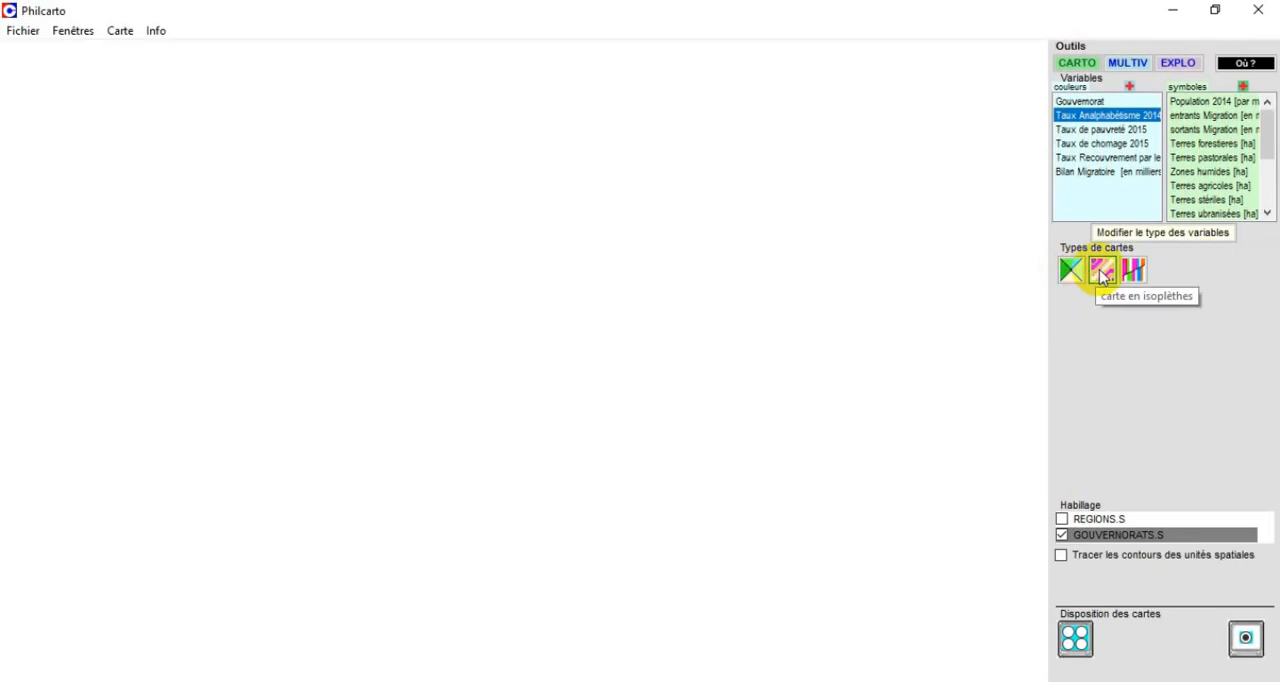
Create an isopleth map of Taux Analphabétisme 2014 and smooth it by kriging.
{"action": "left_click", "coordinate": [1101, 272]}
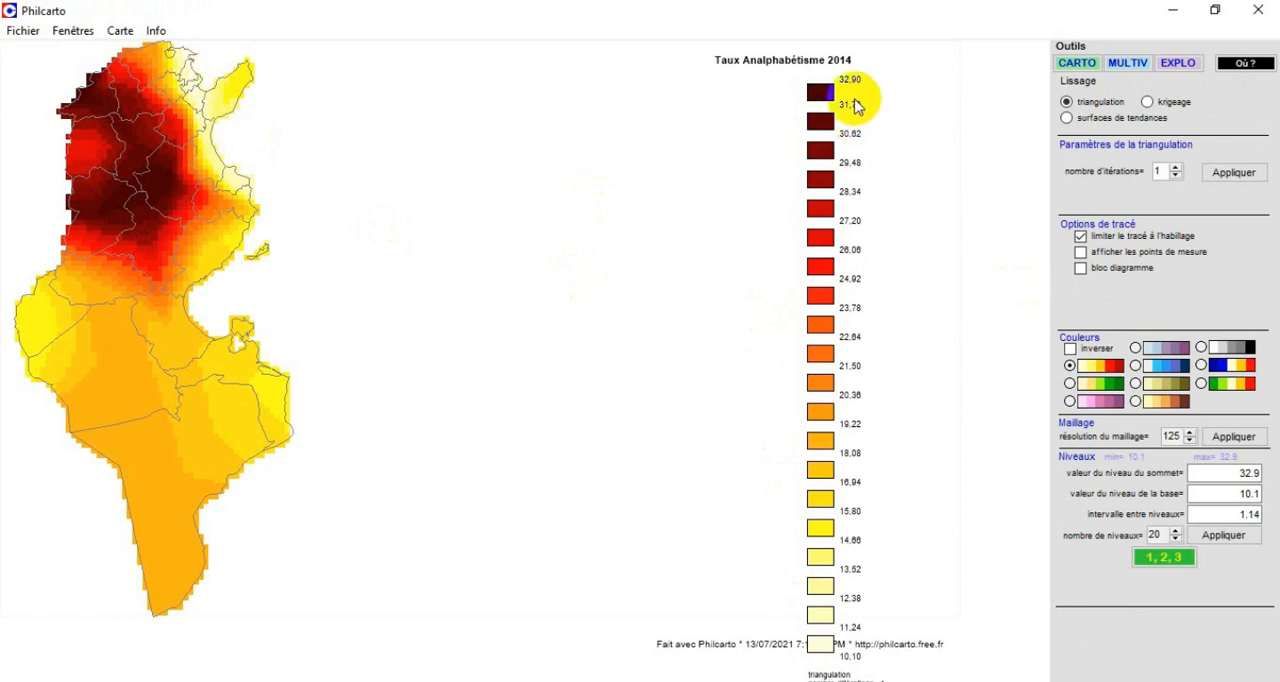
{"action": "left_click", "coordinate": [1187, 104]}
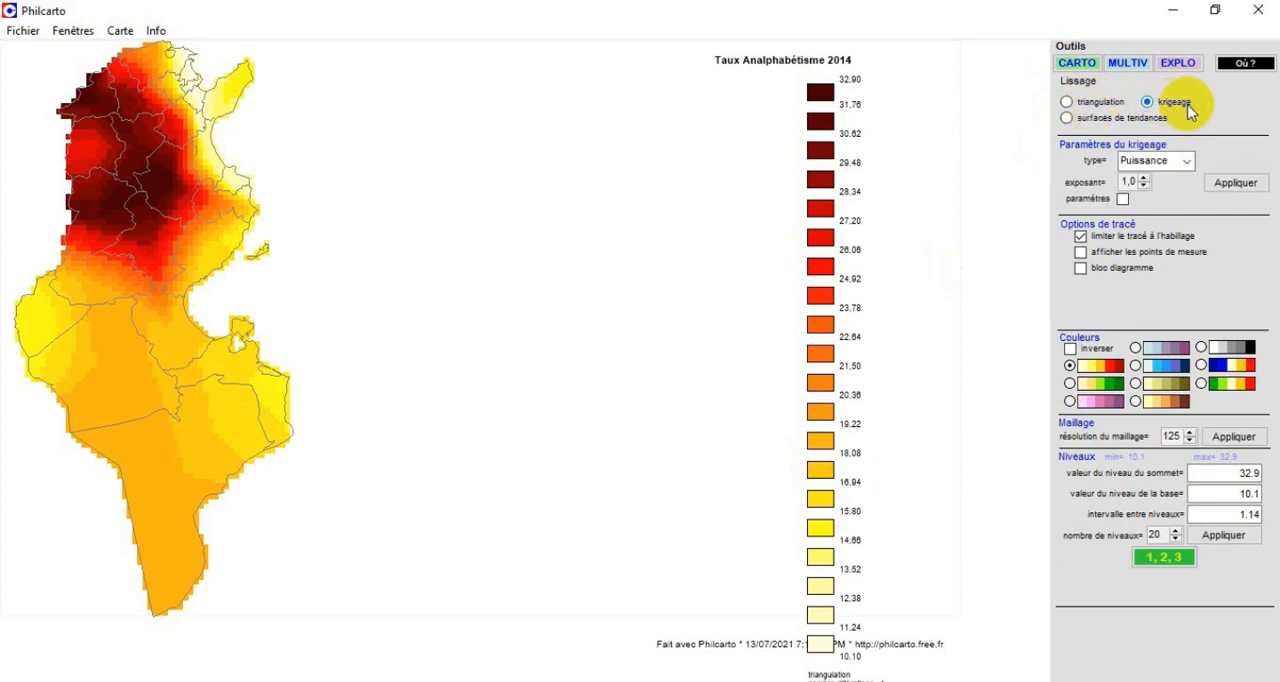
Try trend surface smoothing with polynomial orders 2 and 3, return to order 2, and dismiss the sign-in request.
{"action": "left_click", "coordinate": [1117, 121]}
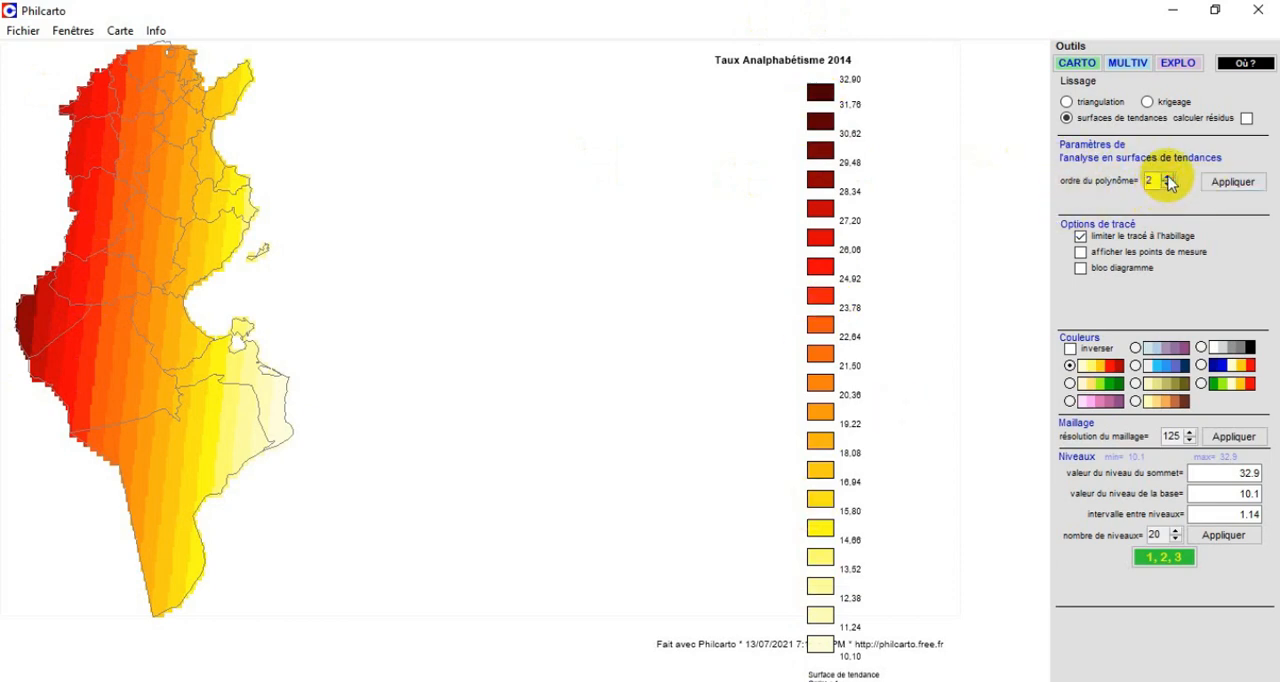
{"action": "left_click", "coordinate": [1232, 182]}
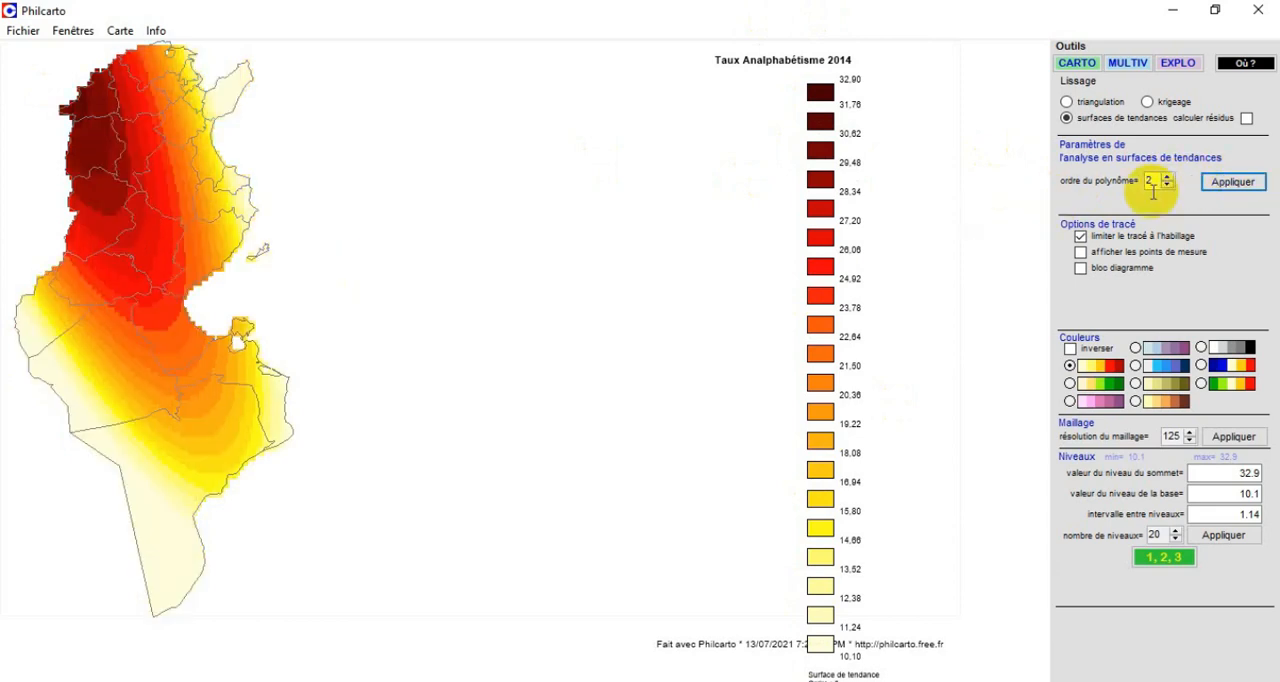
{"action": "left_click", "coordinate": [1167, 180]}
{"action": "left_click", "coordinate": [1232, 182]}
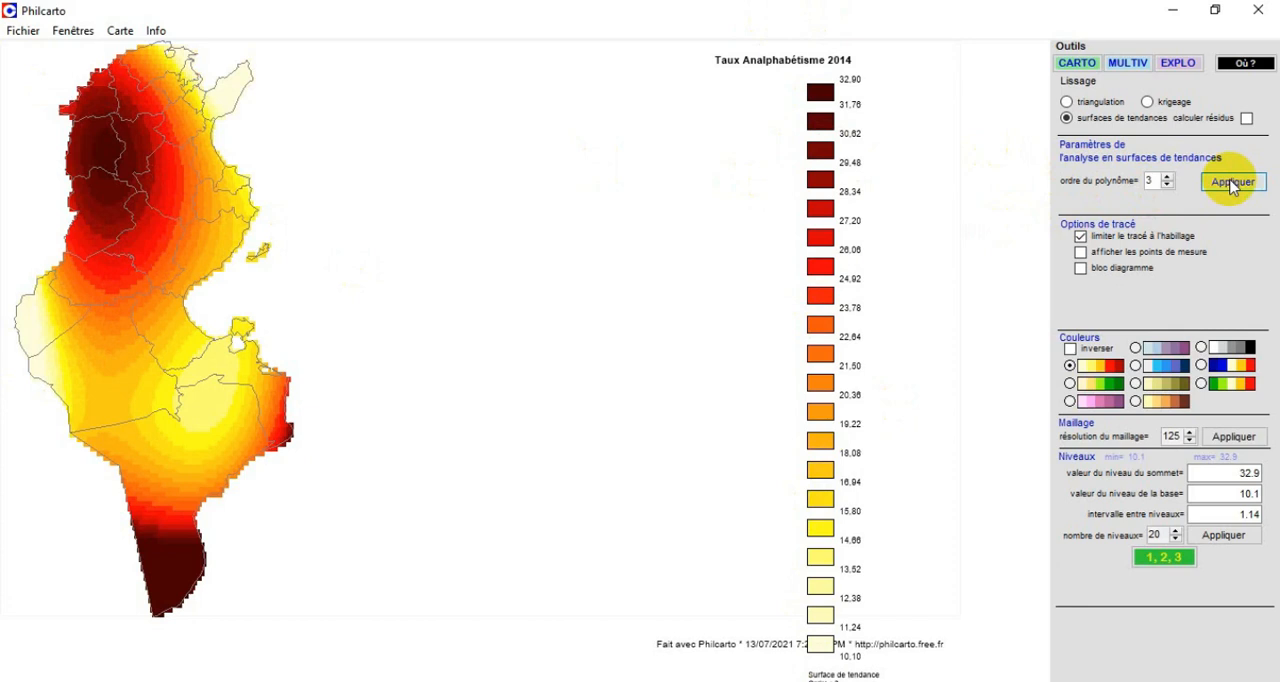
{"action": "left_click", "coordinate": [1167, 186]}
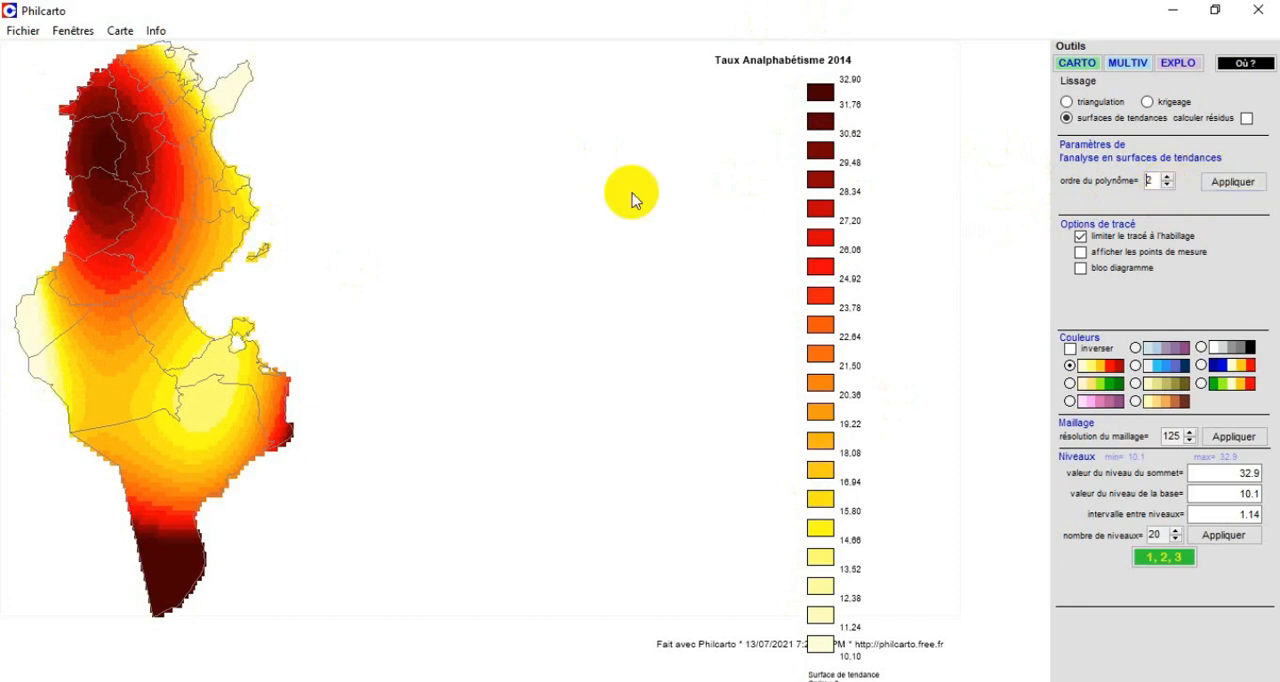
{"action": "left_click", "coordinate": [1232, 182]}
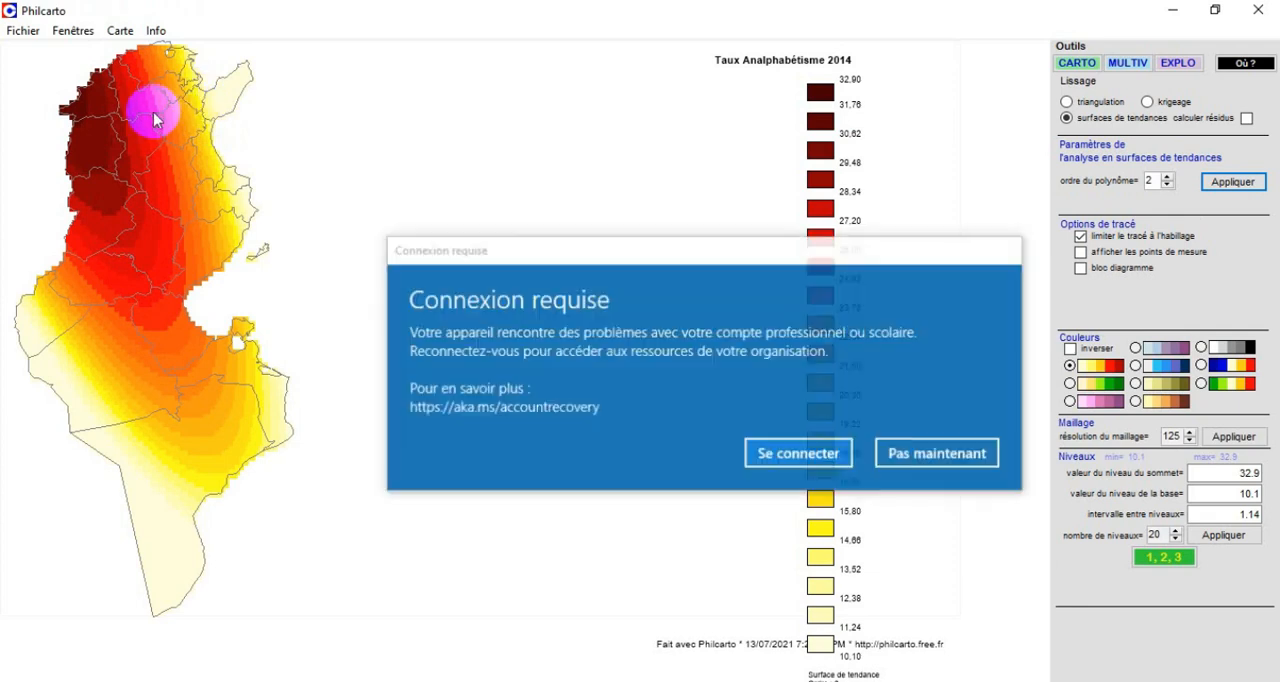
{"action": "left_click", "coordinate": [958, 462]}
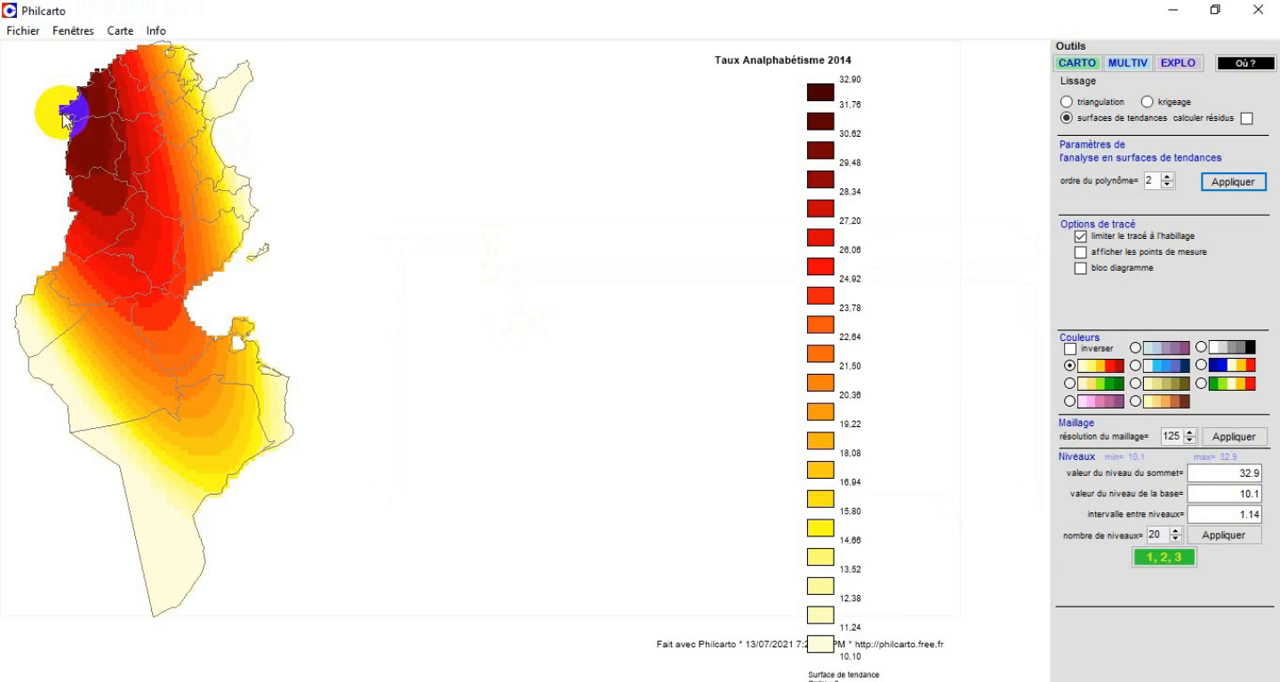
Switch the smoothing back to kriging and colour the map with the blue-to-red palette, comparing it with the green-to-red and yellow-to-red ones.
{"action": "left_click", "coordinate": [1190, 104]}
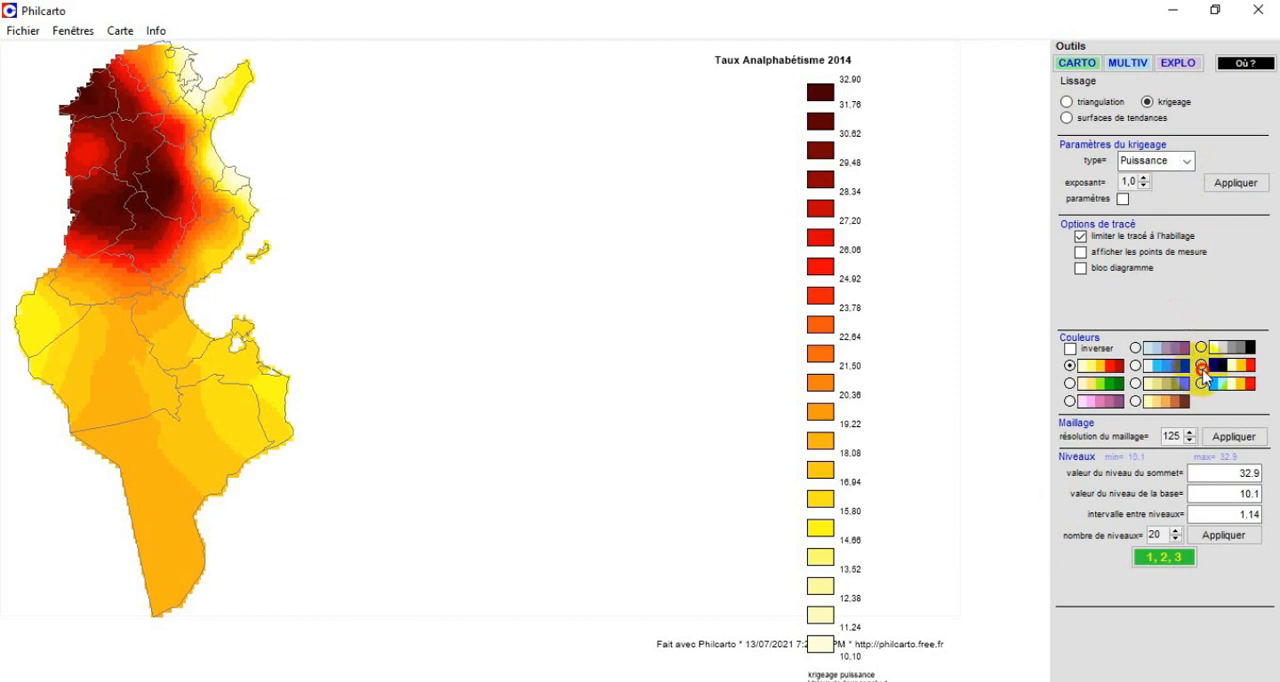
{"action": "left_click", "coordinate": [1201, 366]}
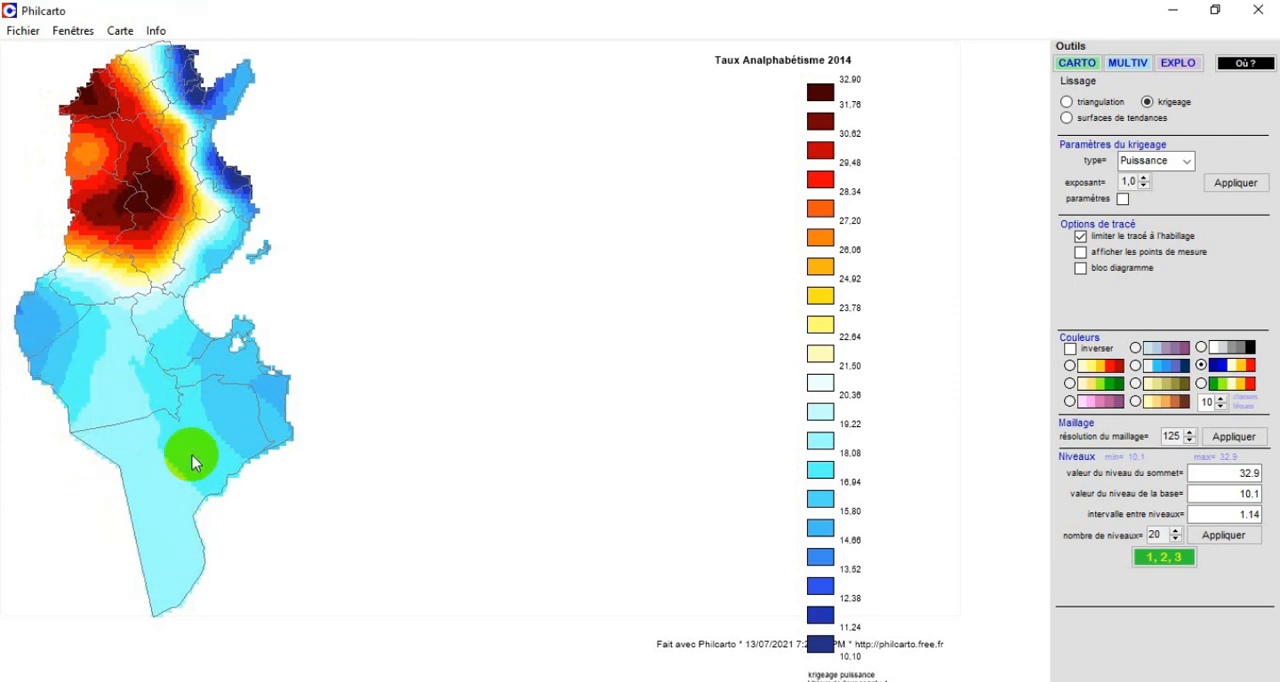
{"action": "left_click", "coordinate": [1201, 384]}
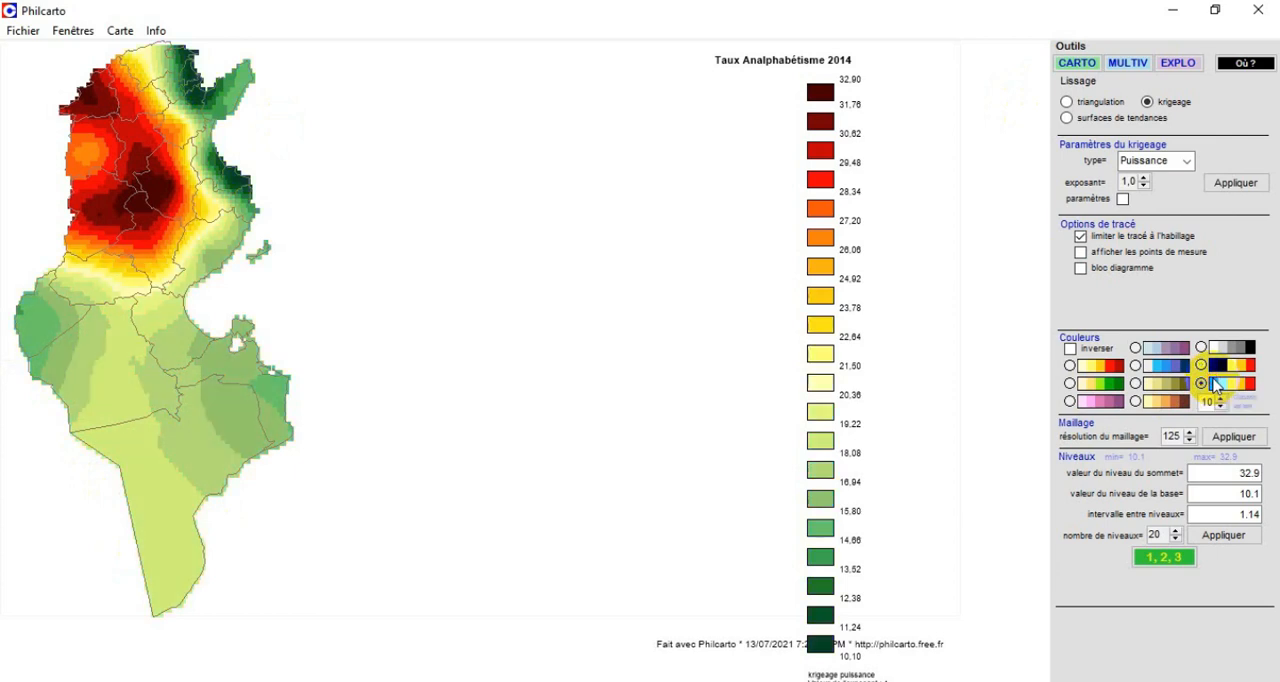
{"action": "left_click", "coordinate": [1201, 365]}
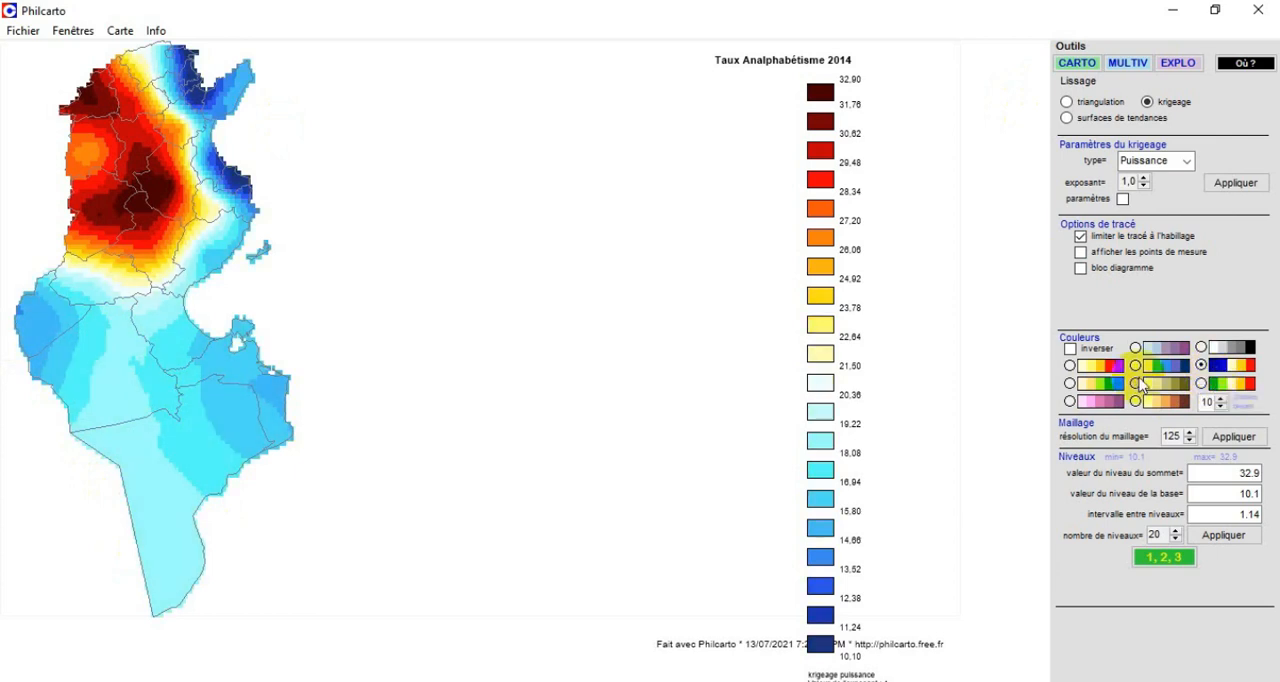
{"action": "left_click", "coordinate": [1069, 365]}
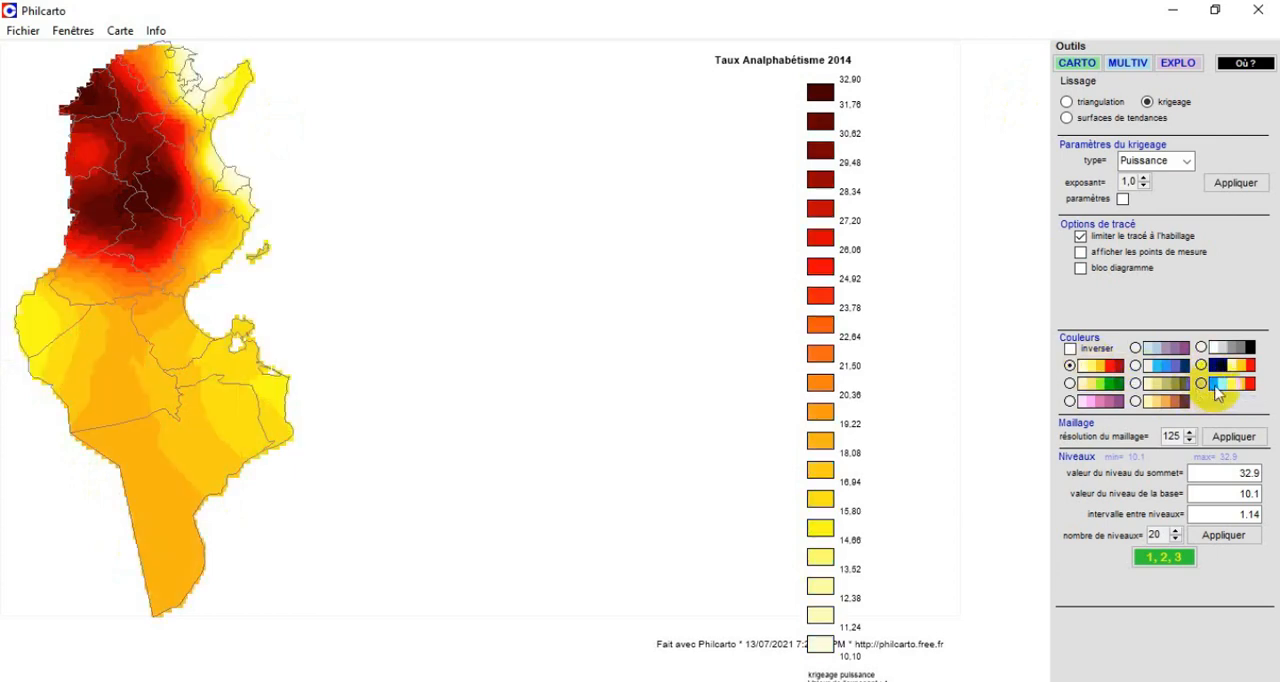
{"action": "left_click", "coordinate": [1203, 366]}
{"action": "left_click", "coordinate": [1239, 366]}
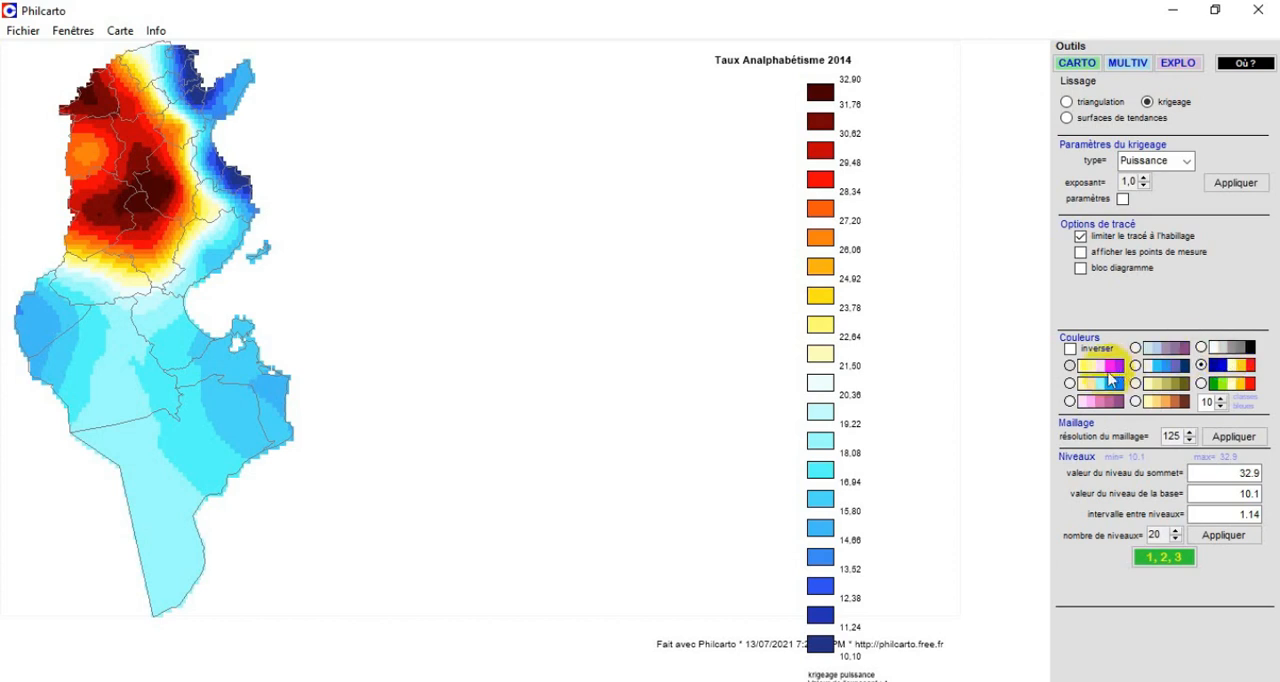
{"action": "left_click", "coordinate": [1104, 369]}
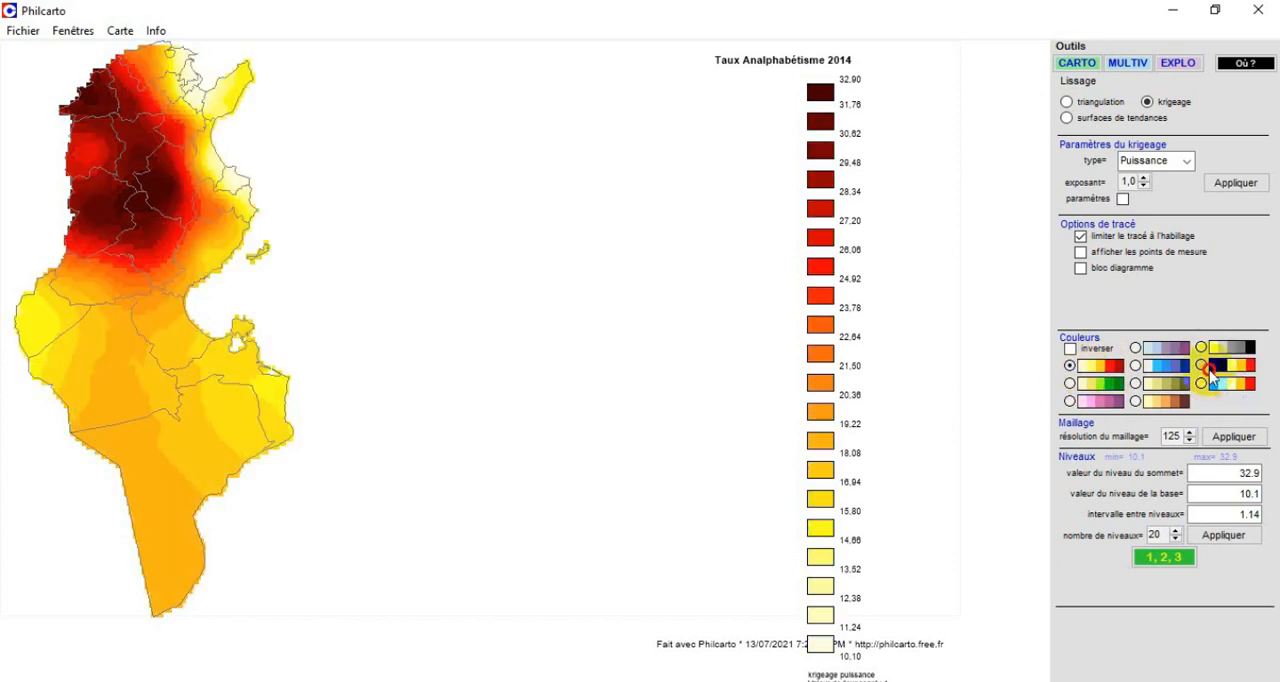
{"action": "left_click", "coordinate": [1202, 366]}
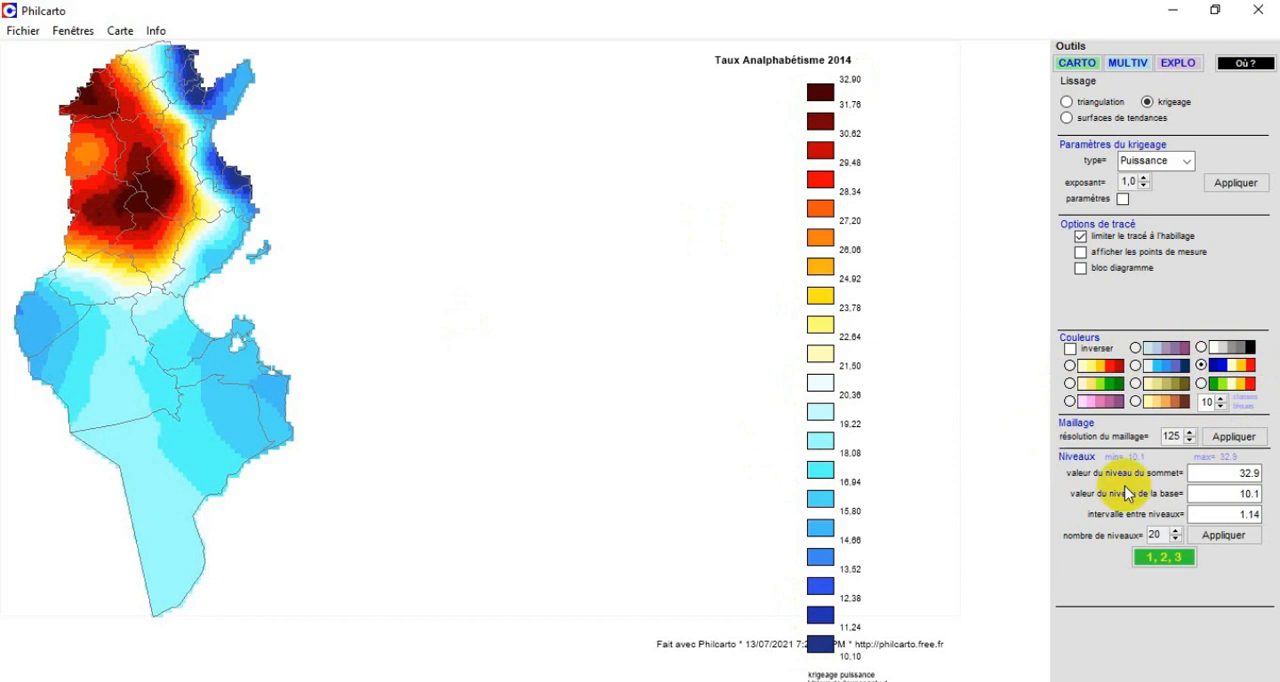
Vary the number of blue classes in the blue-to-red palette between 6 and 16, and settle on 9.
{"action": "left_click", "coordinate": [1221, 399]}
{"action": "left_click", "coordinate": [1221, 399]}
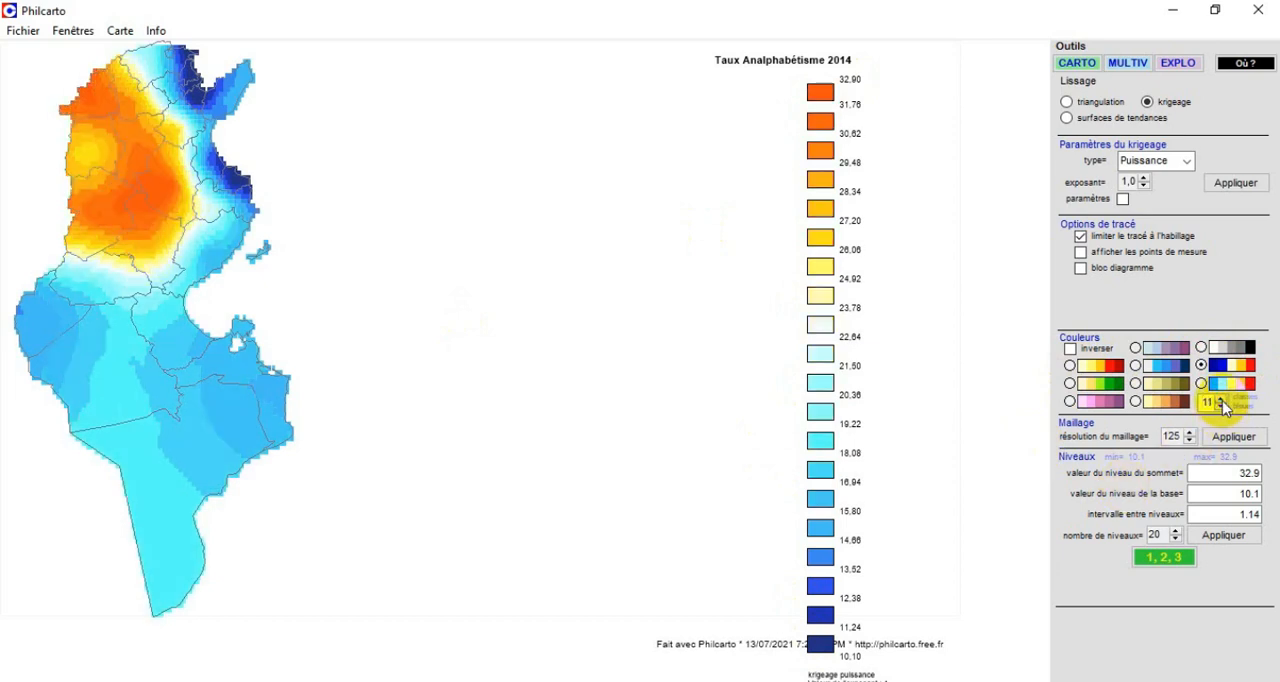
{"action": "left_click", "coordinate": [1221, 399]}
{"action": "left_click", "coordinate": [1221, 399]}
{"action": "left_click", "coordinate": [1221, 399]}
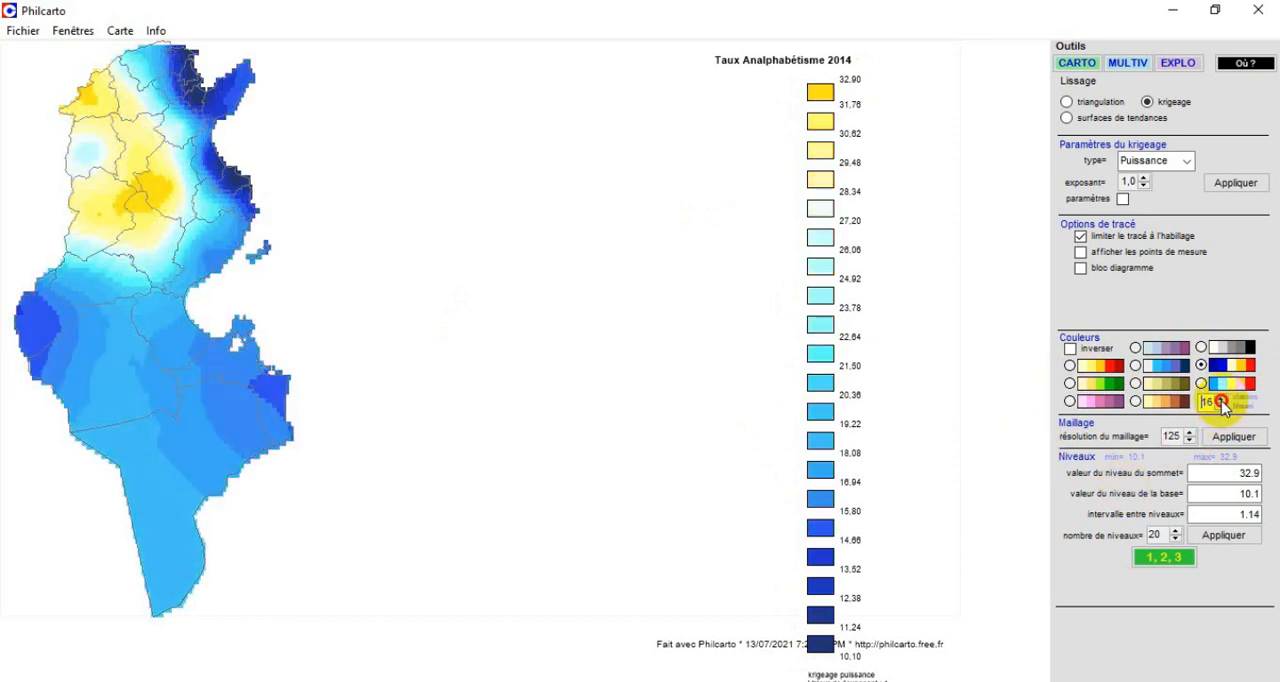
{"action": "left_click", "coordinate": [1221, 399]}
{"action": "left_click", "coordinate": [1221, 399]}
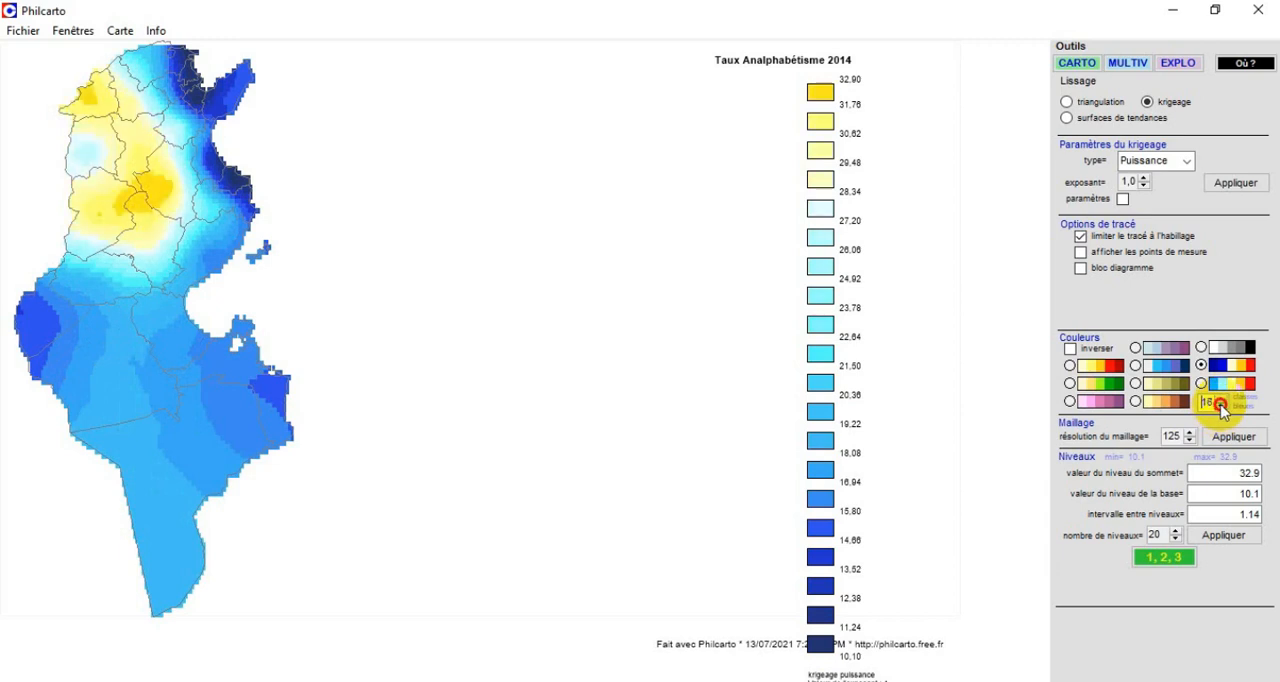
{"action": "left_click", "coordinate": [1221, 399]}
{"action": "left_click", "coordinate": [1221, 399]}
{"action": "left_click", "coordinate": [1221, 399]}
{"action": "left_click", "coordinate": [1221, 399]}
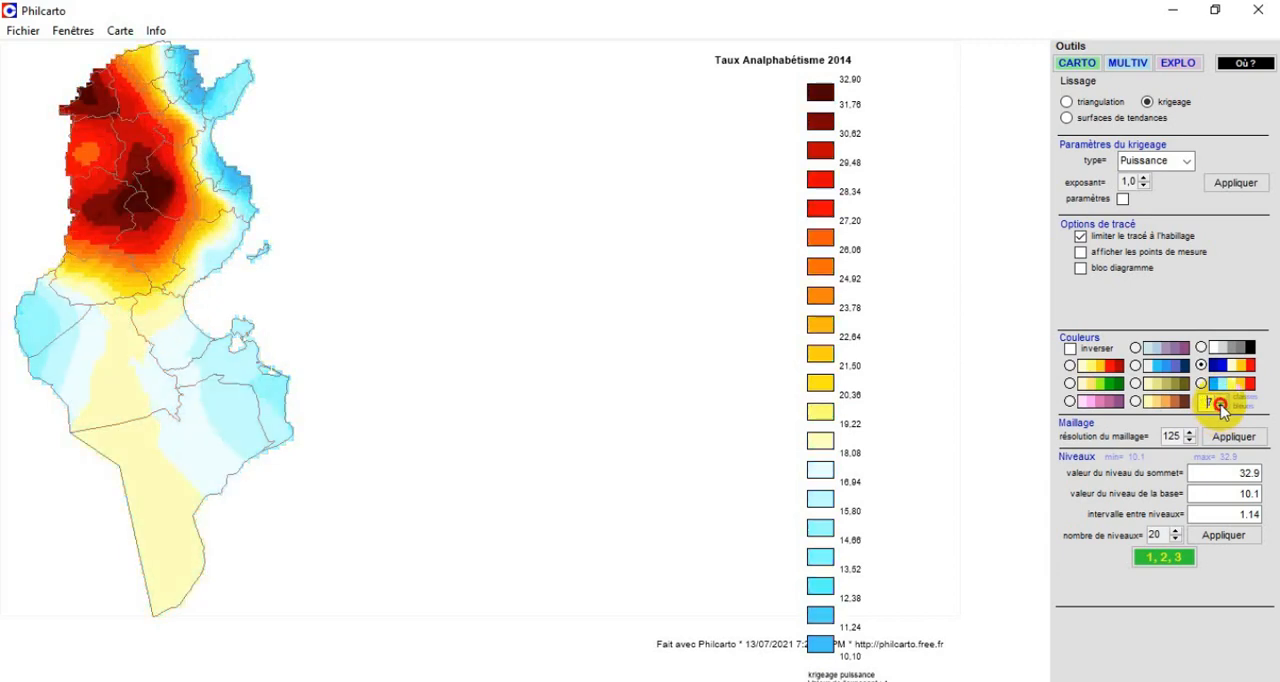
{"action": "left_click", "coordinate": [1221, 399]}
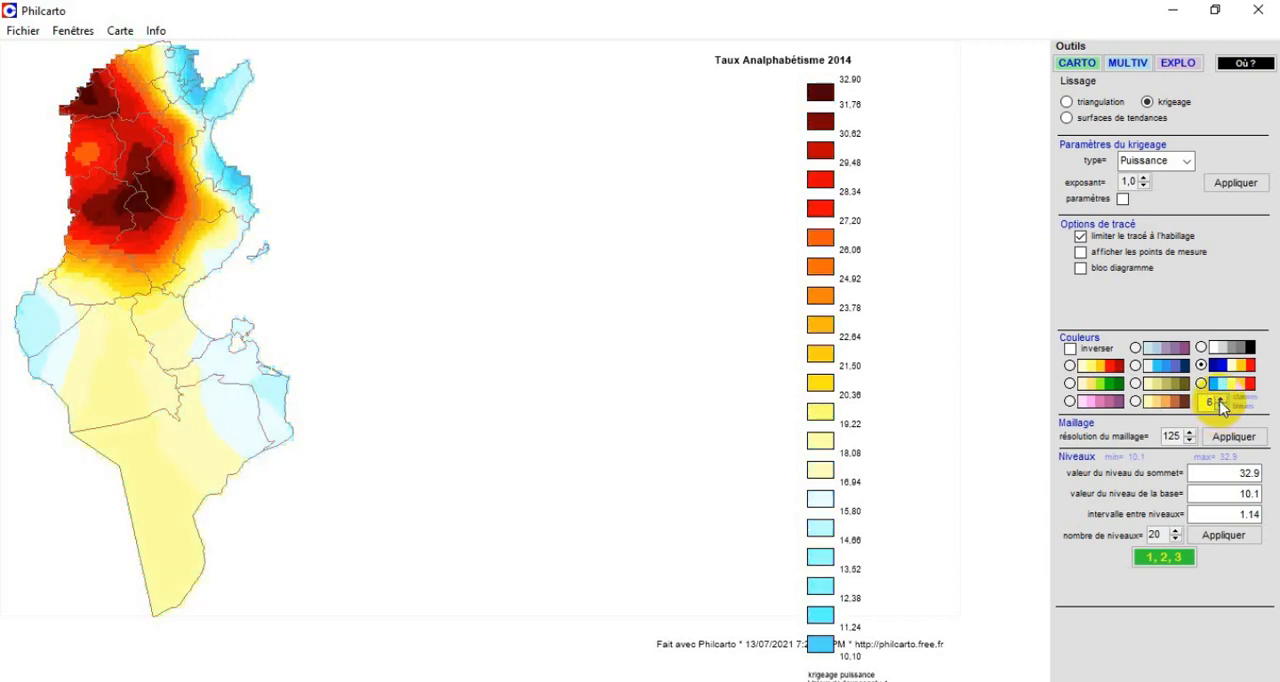
{"action": "left_click", "coordinate": [1221, 399]}
{"action": "left_click", "coordinate": [1221, 399]}
{"action": "left_click", "coordinate": [1221, 399]}
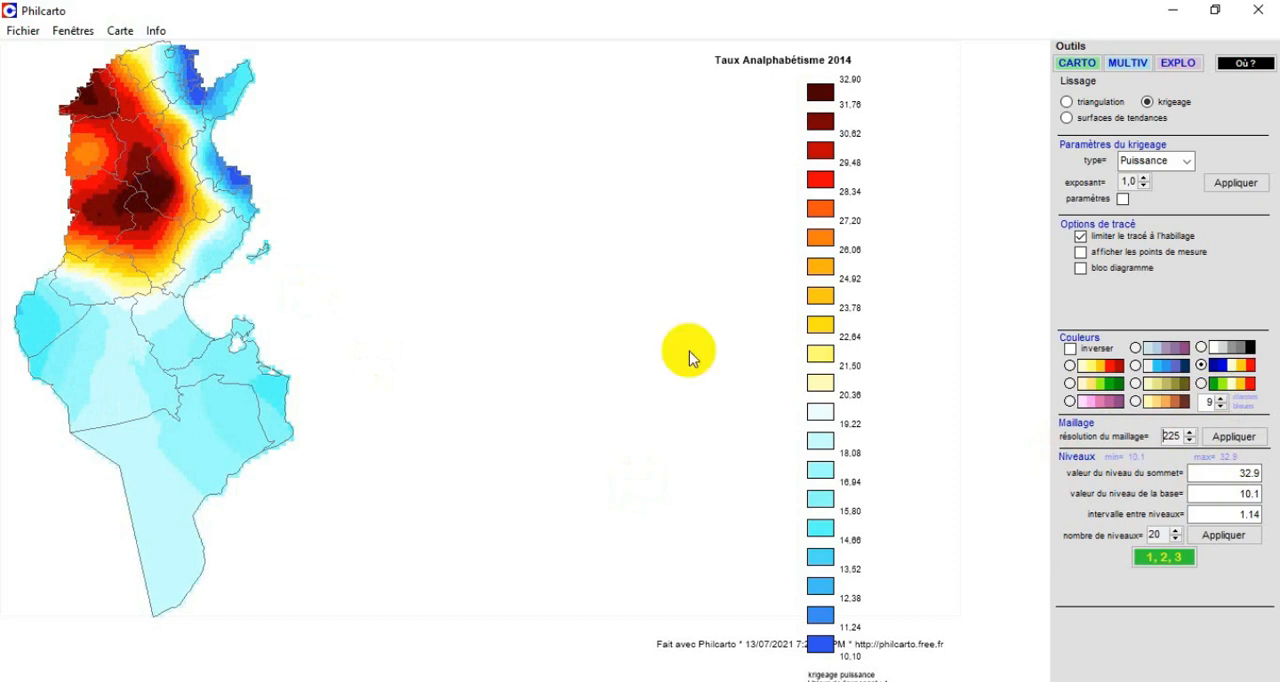
Try finer mesh resolutions for the kriged isopleth map, raising the value from 225 to 300 and up to 375.
{"action": "left_click", "coordinate": [1232, 440]}
{"action": "left_click", "coordinate": [1188, 433]}
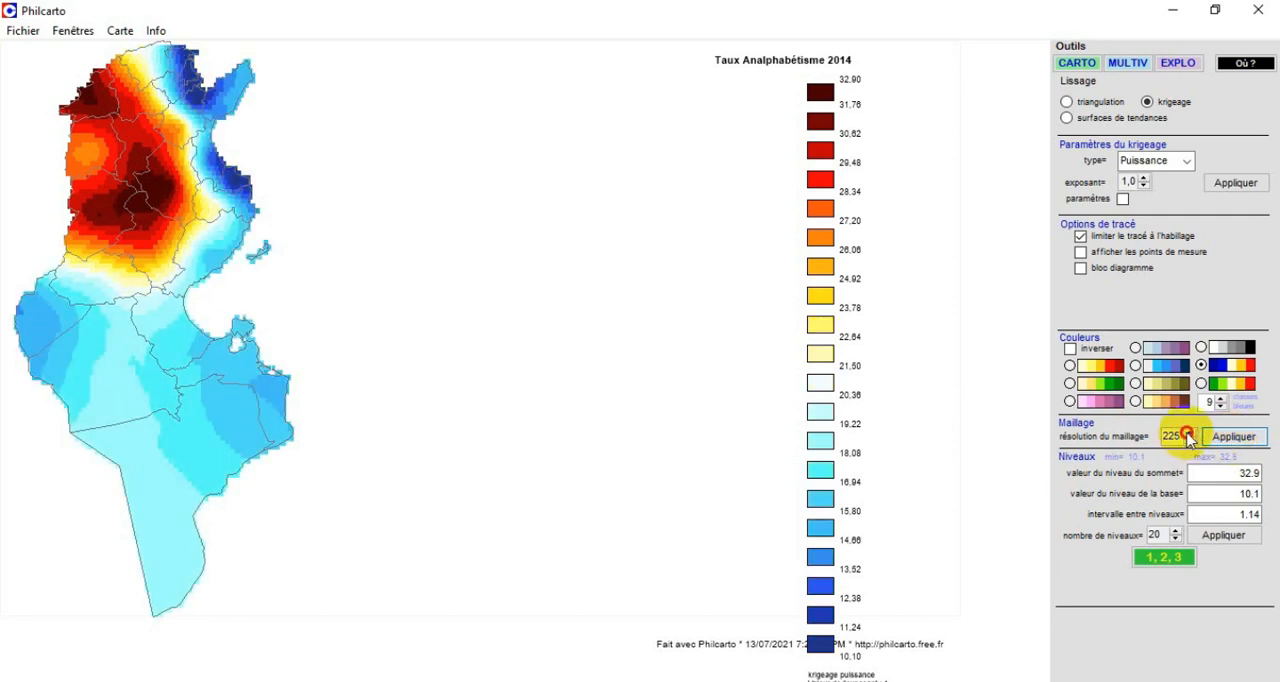
{"action": "left_click", "coordinate": [1188, 433]}
{"action": "left_click", "coordinate": [1218, 438]}
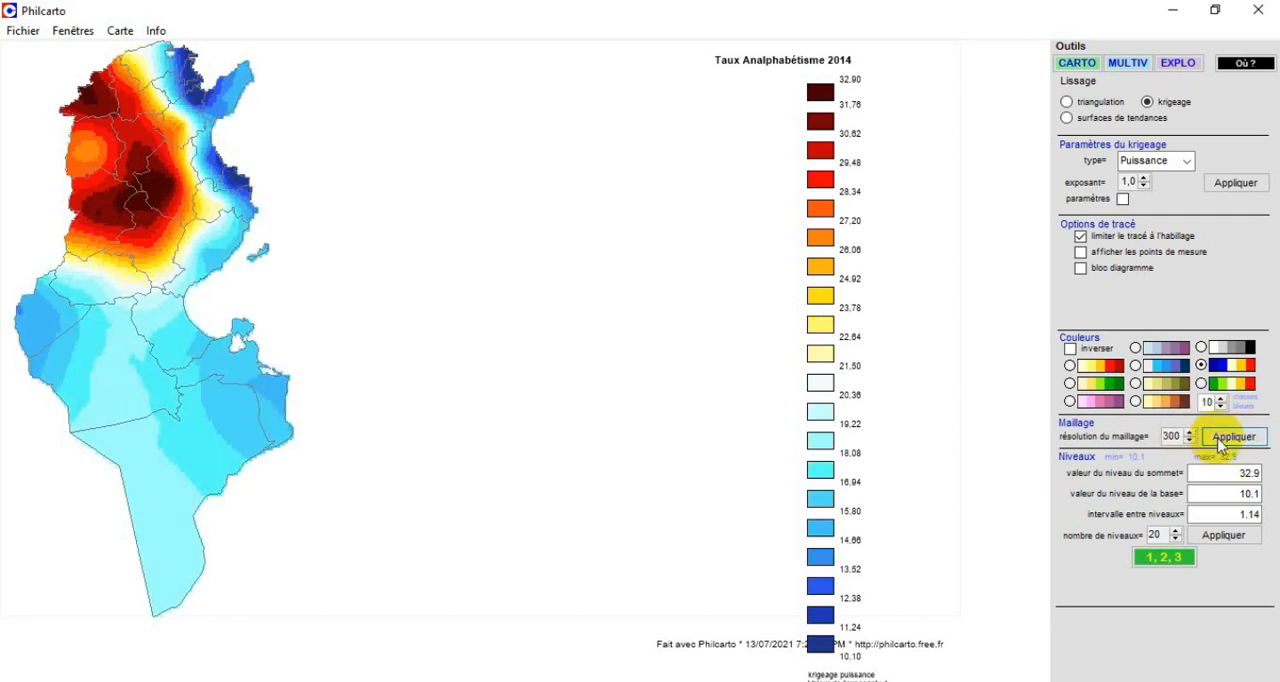
{"action": "left_click", "coordinate": [1189, 436]}
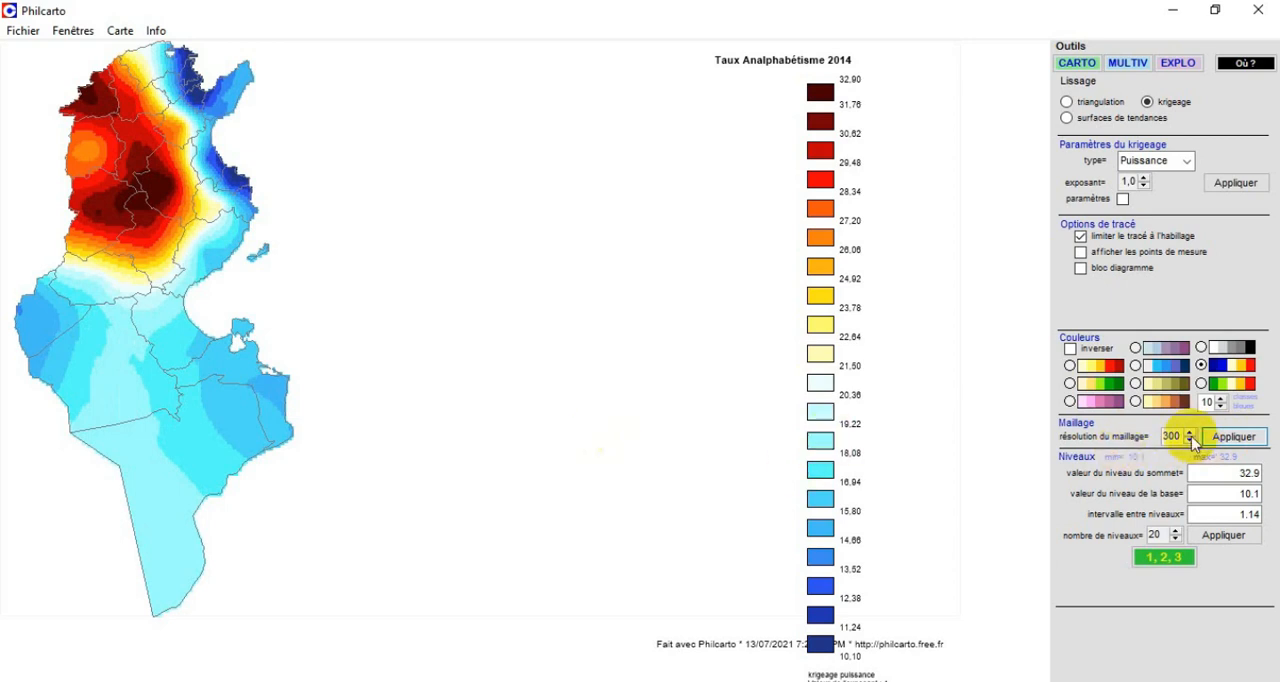
{"action": "left_click", "coordinate": [1189, 433]}
{"action": "left_click", "coordinate": [1232, 436]}
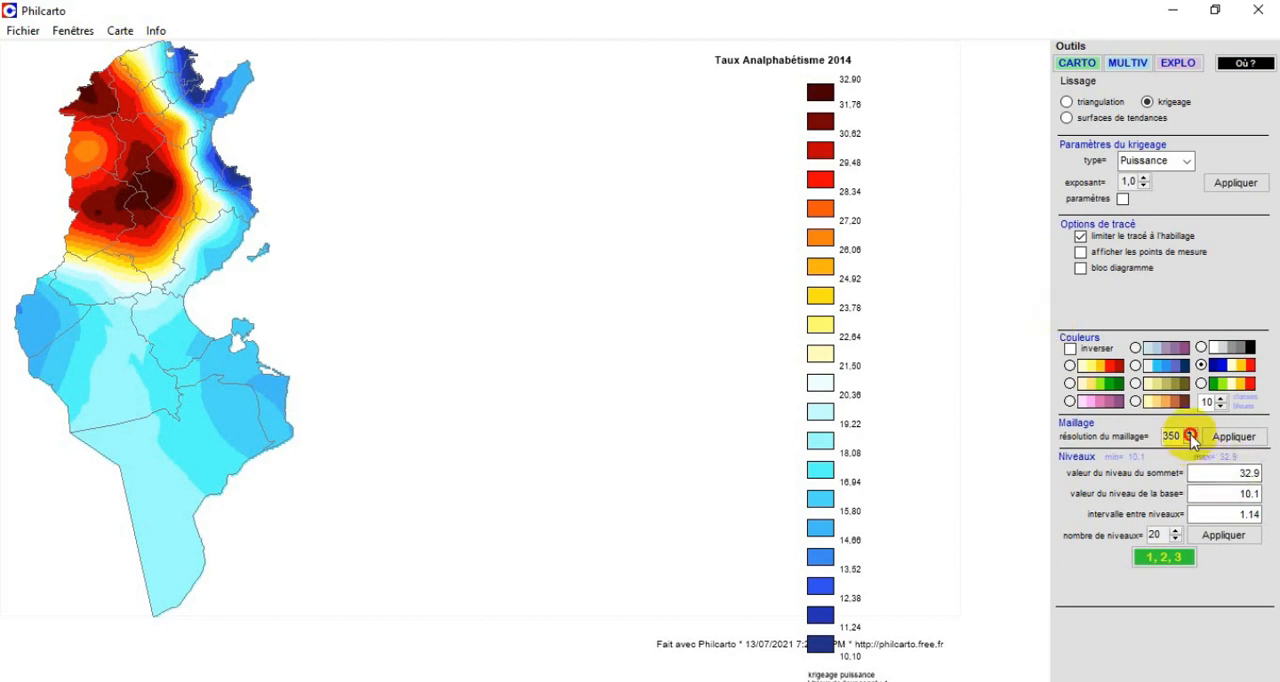
{"action": "left_click", "coordinate": [1240, 440]}
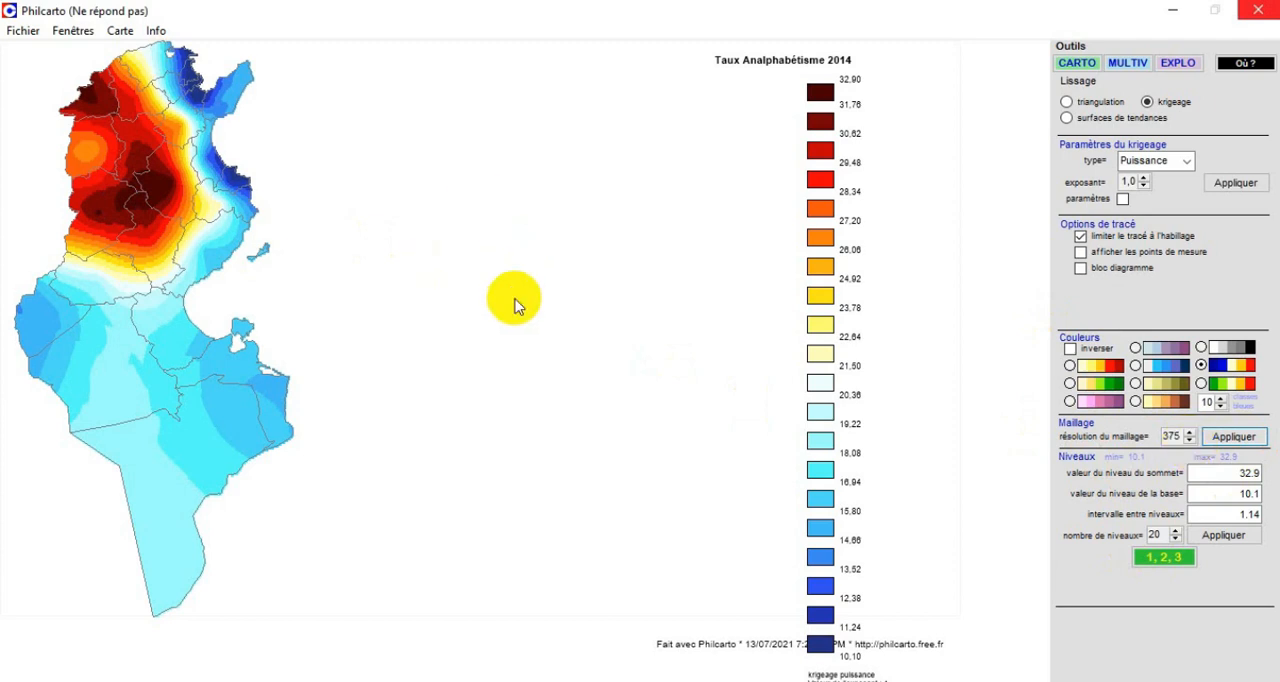
Redraw the map with coarser mesh resolutions such as 100 and 75, and settle on a resolution of 125.
{"action": "left_click", "coordinate": [1190, 440]}
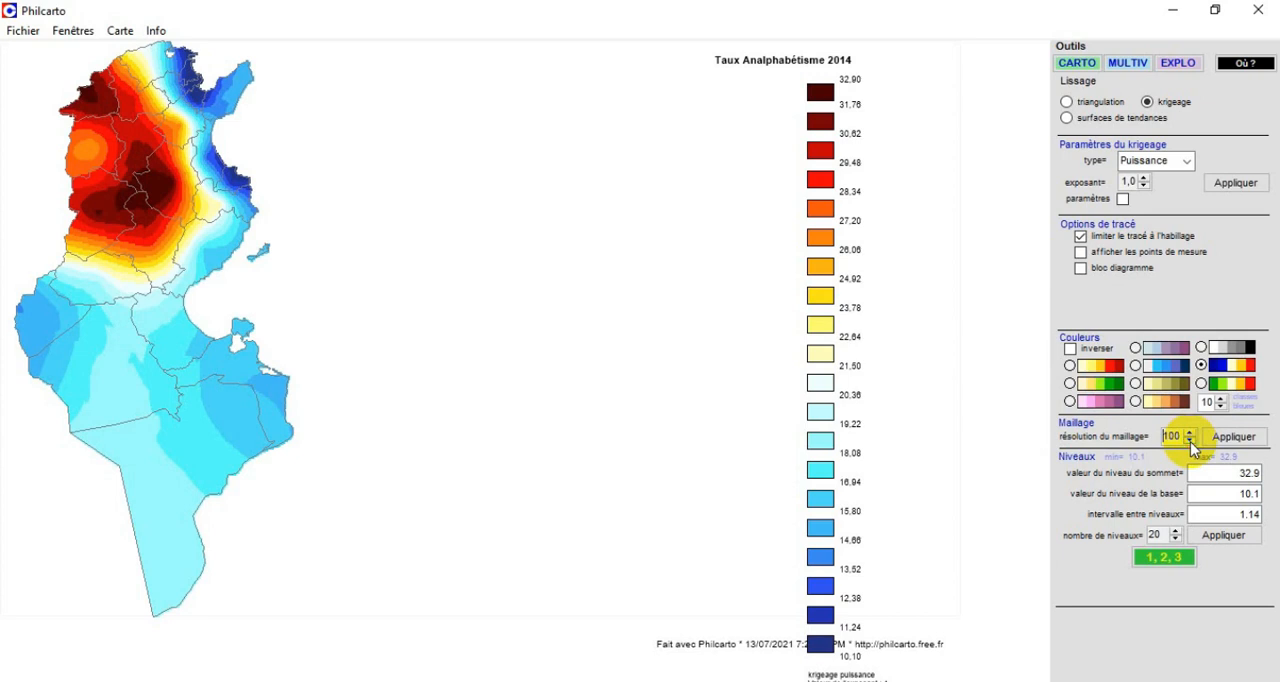
{"action": "left_click", "coordinate": [1228, 440]}
{"action": "left_click", "coordinate": [1226, 438]}
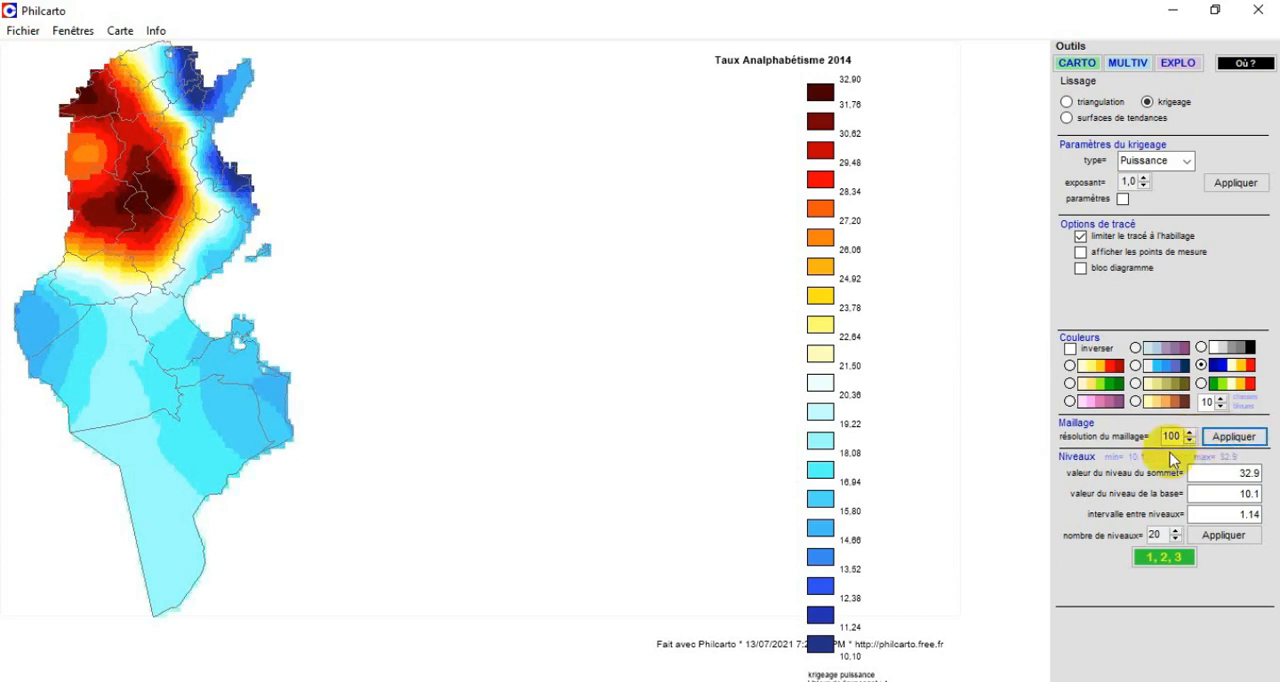
{"action": "left_click", "coordinate": [1190, 441]}
{"action": "left_click", "coordinate": [1215, 440]}
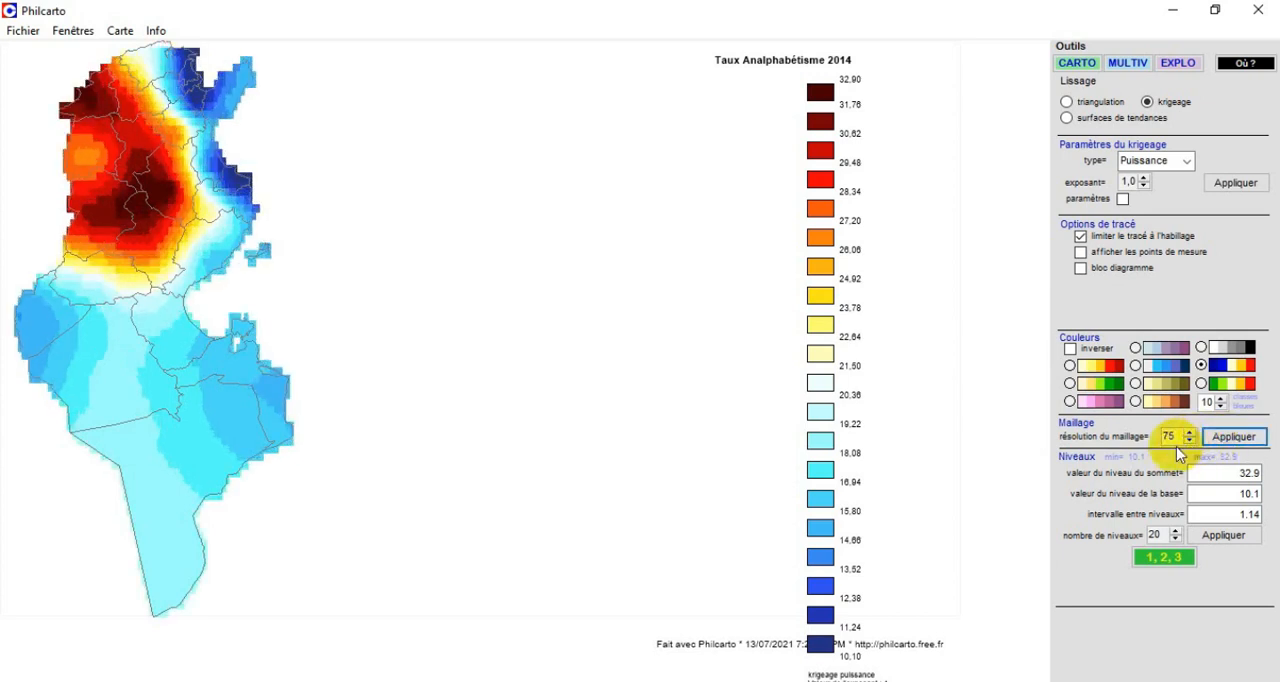
{"action": "left_click", "coordinate": [1232, 437]}
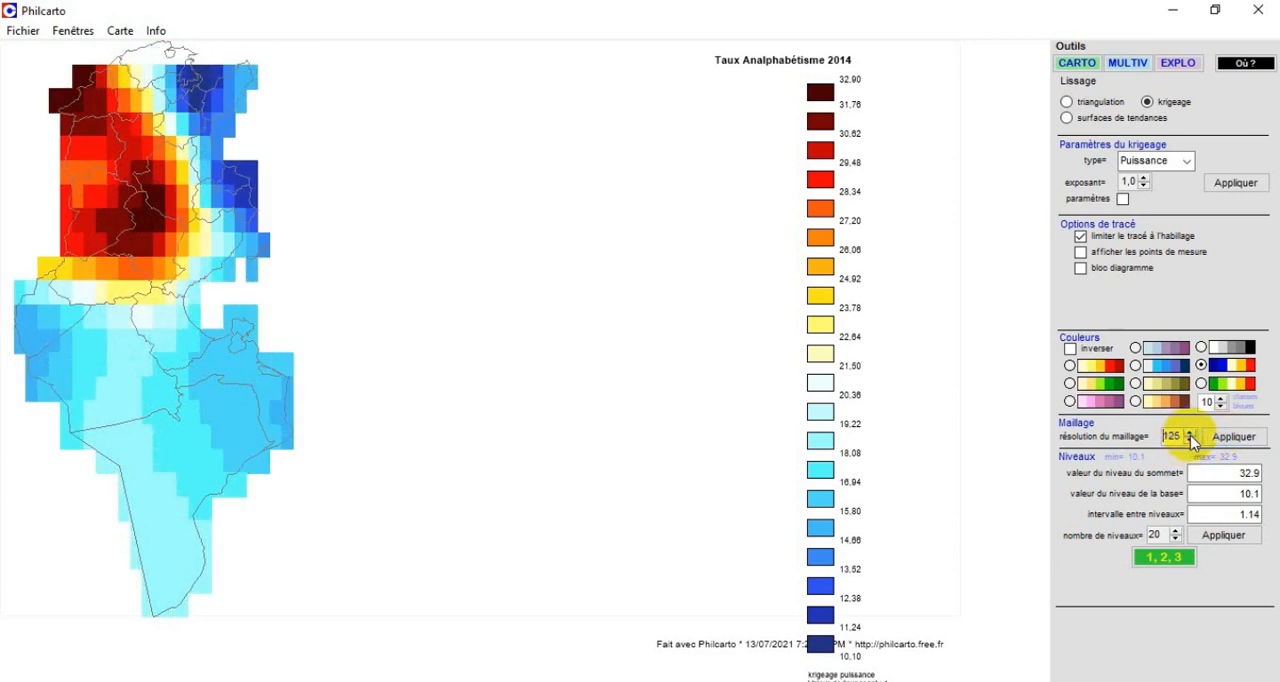
{"action": "left_click", "coordinate": [1213, 440]}
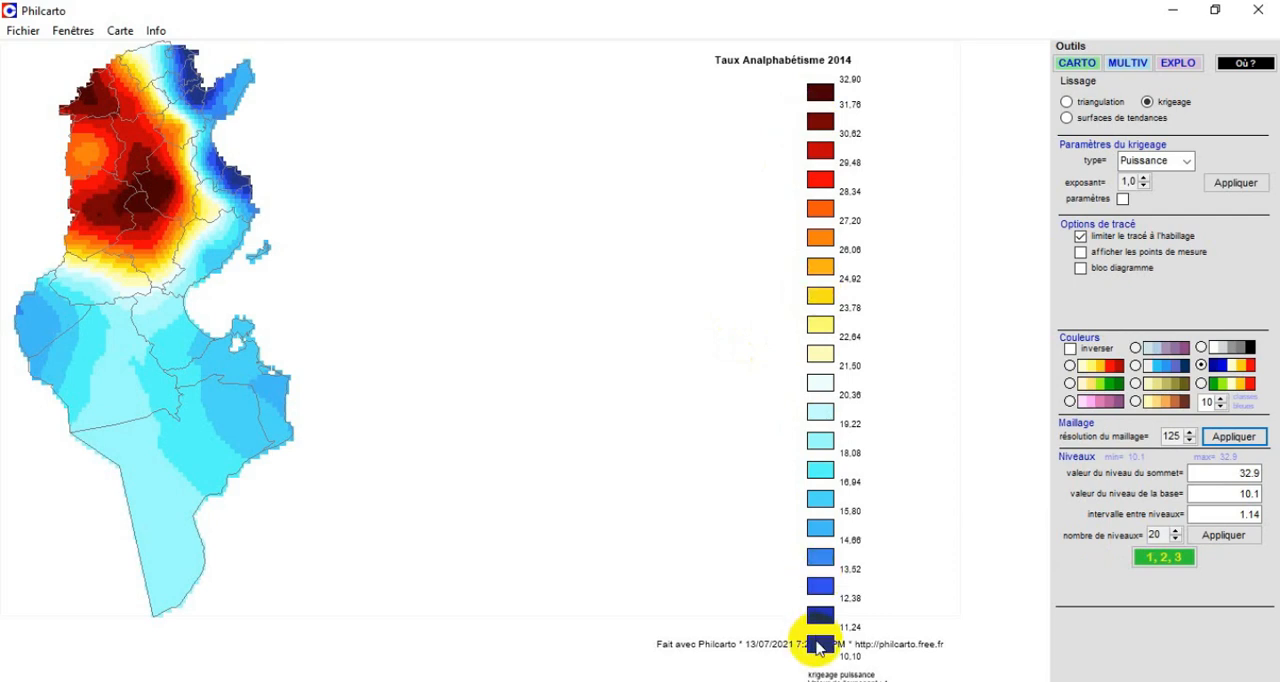
Reduce the number of isopleth levels to 10 and apply it to the map.
{"action": "left_click", "coordinate": [1177, 539]}
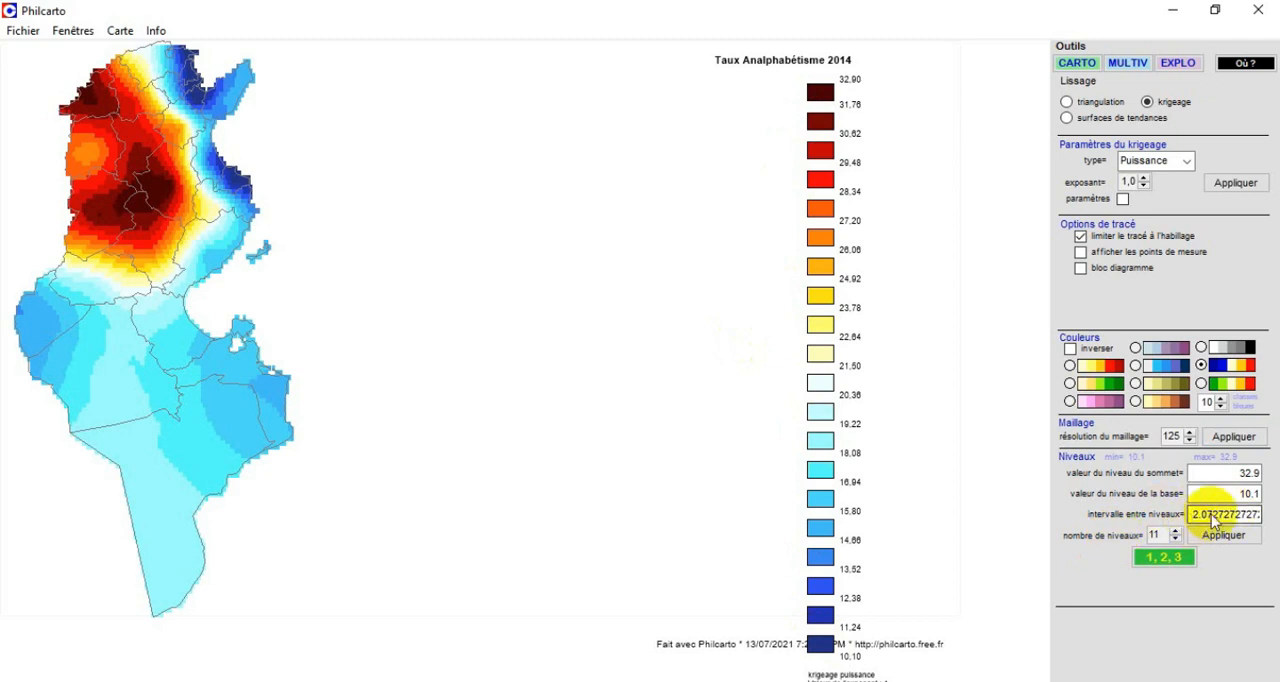
{"action": "left_click", "coordinate": [1176, 532]}
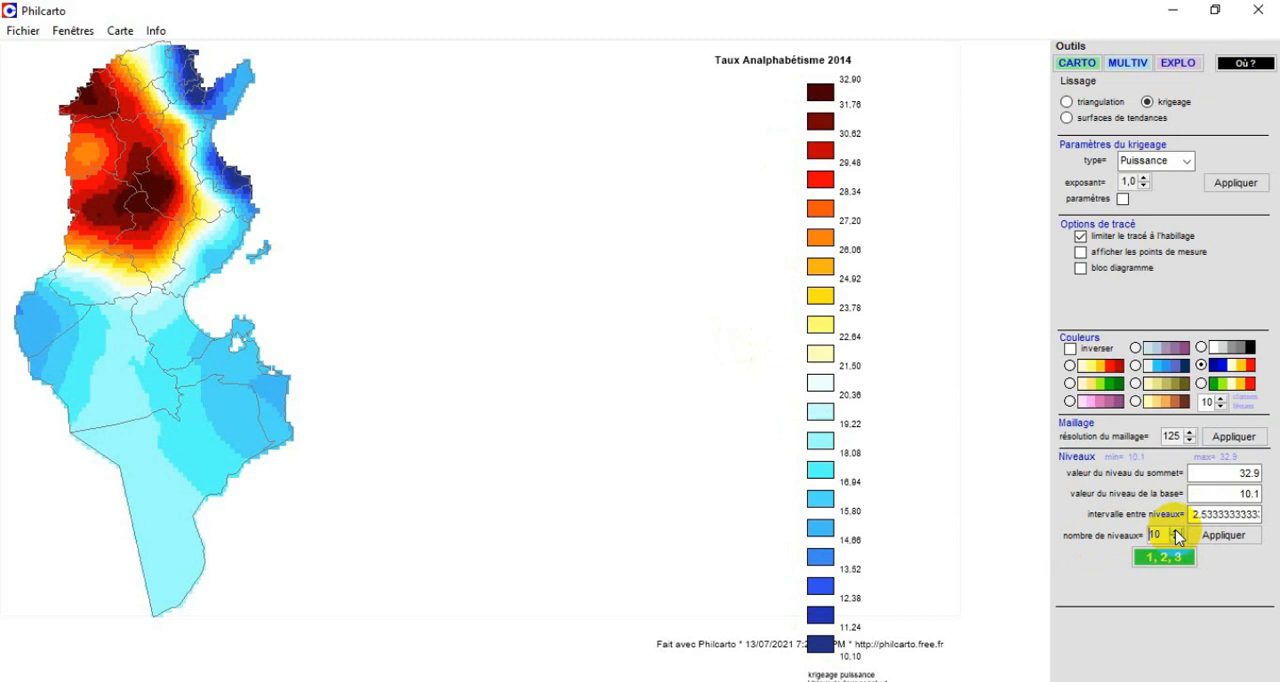
{"action": "left_click", "coordinate": [1222, 537]}
{"action": "left_click", "coordinate": [1224, 537]}
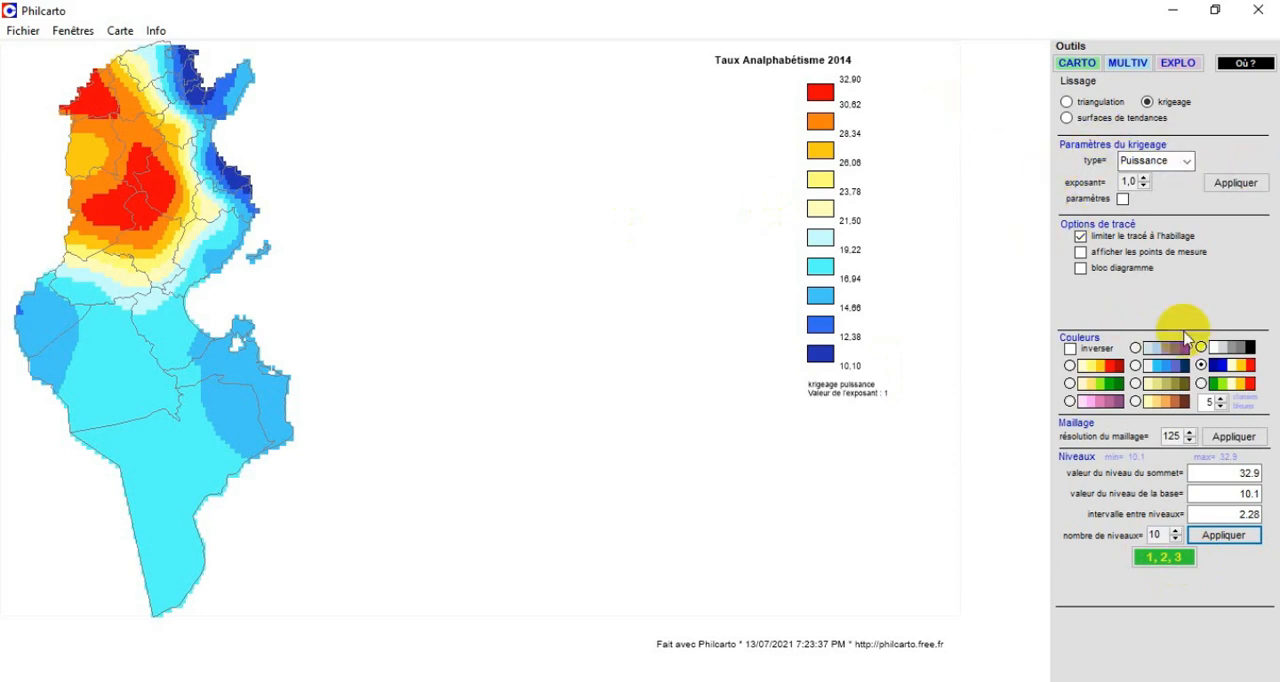
Toggle the measurement points on and off, and view the smoothed illiteracy surface as a block diagram before closing it.
{"action": "left_click", "coordinate": [1082, 252]}
{"action": "left_click", "coordinate": [1082, 252]}
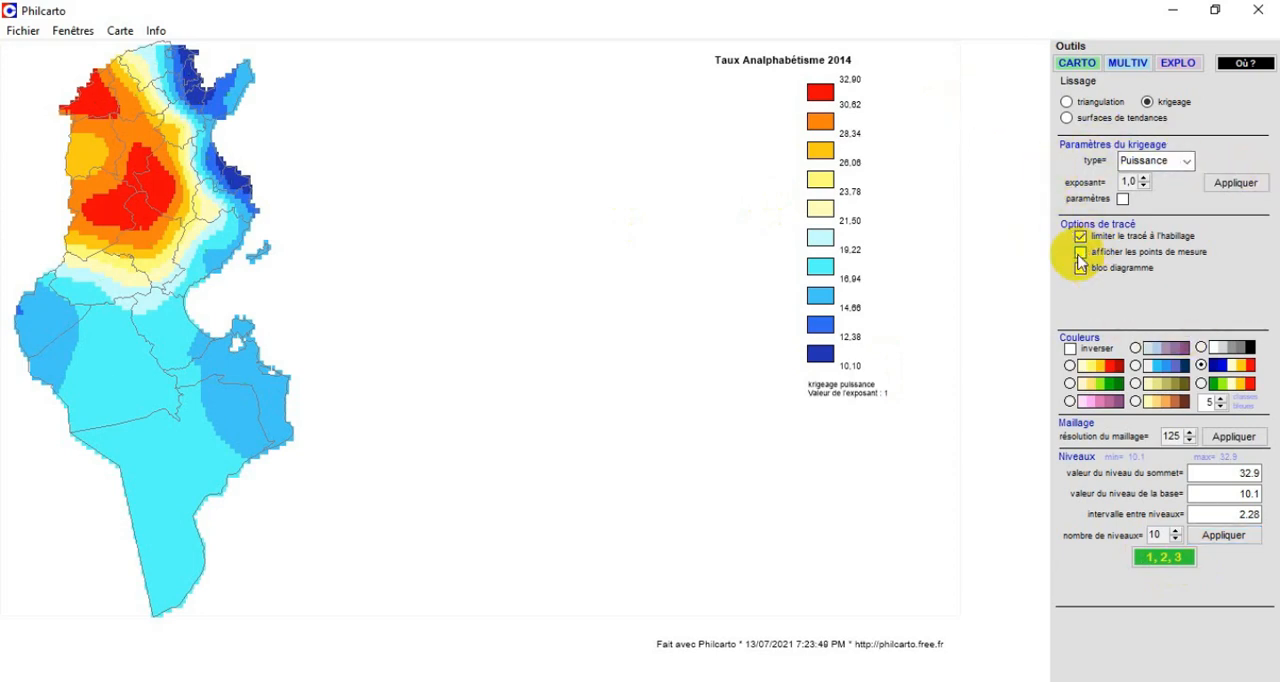
{"action": "left_click", "coordinate": [1081, 268]}
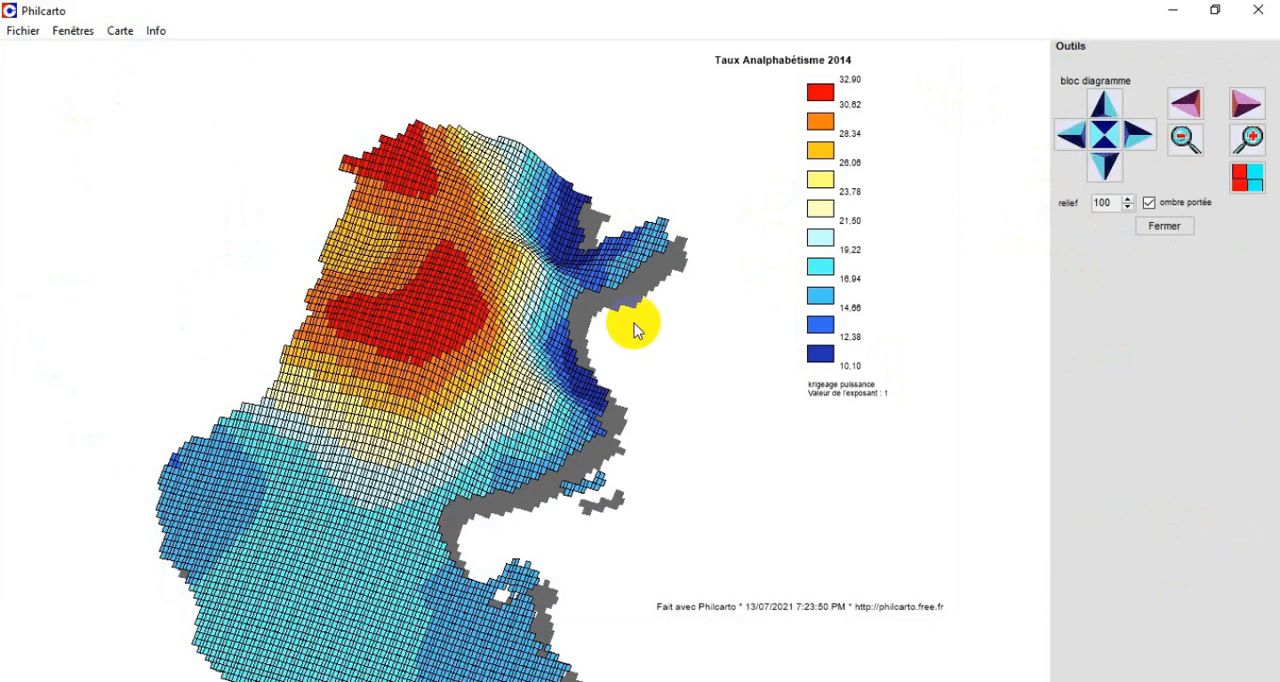
{"action": "left_click", "coordinate": [1167, 240]}
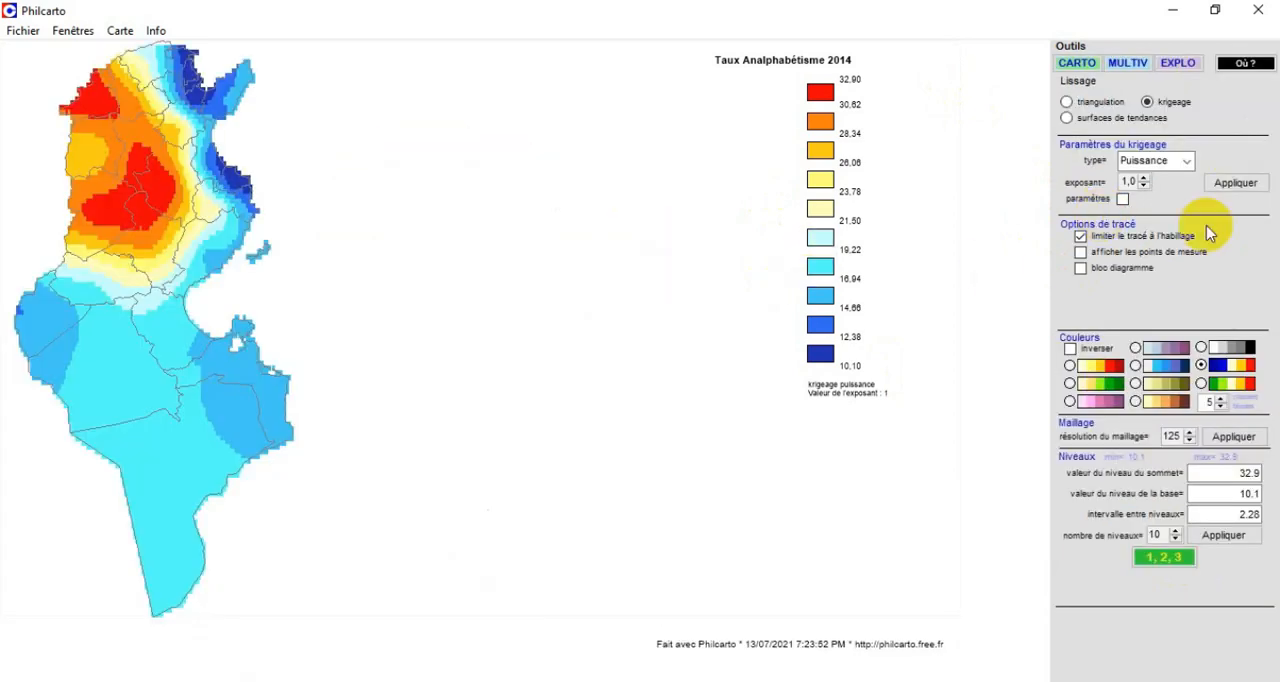
Try the Gaussien kriging type on the map and switch the type back to Puissance.
{"action": "left_click", "coordinate": [1188, 162]}
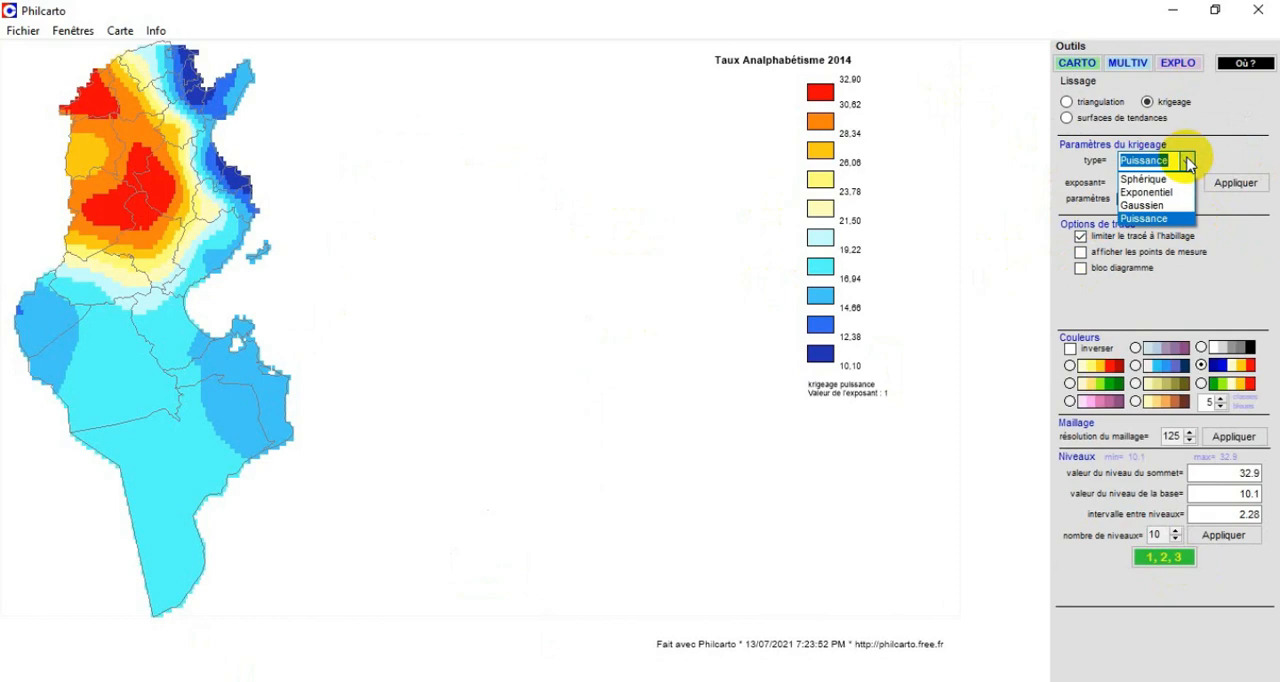
{"action": "left_click", "coordinate": [1140, 205]}
{"action": "left_click", "coordinate": [1248, 184]}
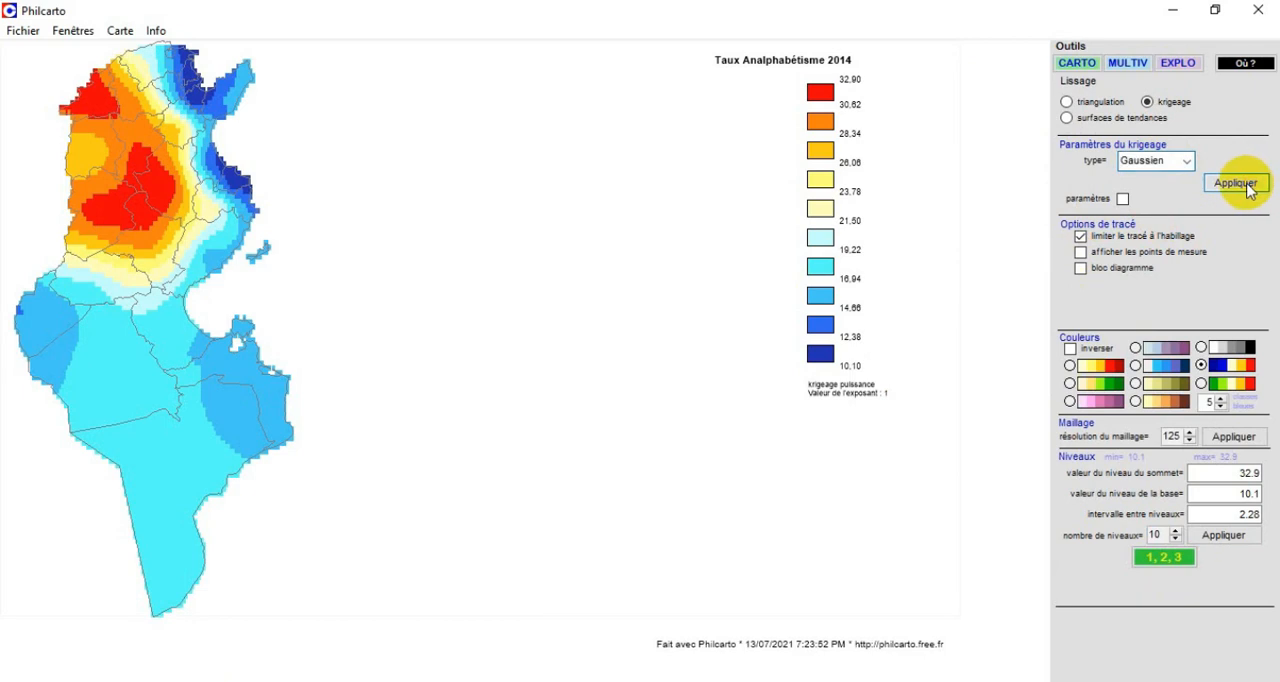
{"action": "left_click", "coordinate": [1188, 162]}
{"action": "left_click", "coordinate": [1143, 218]}
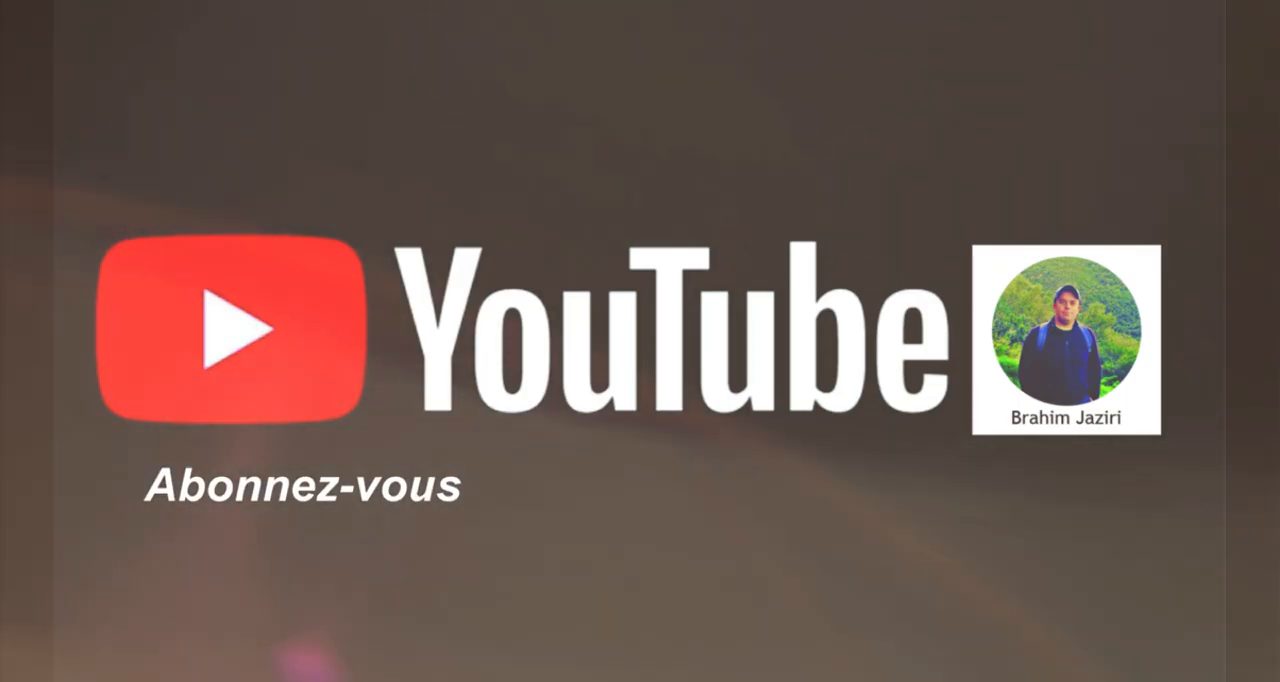